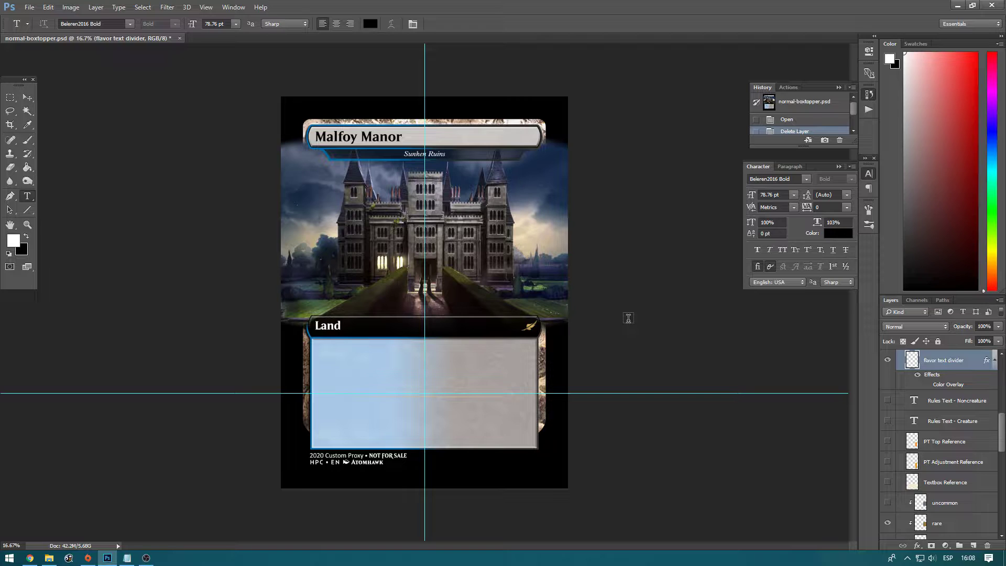
Step: Copy the name 'Arcanis the Omnipotent' from its Scryfall card page
key(alt+Tab)
key(alt+Tab)
key(alt+Tab)
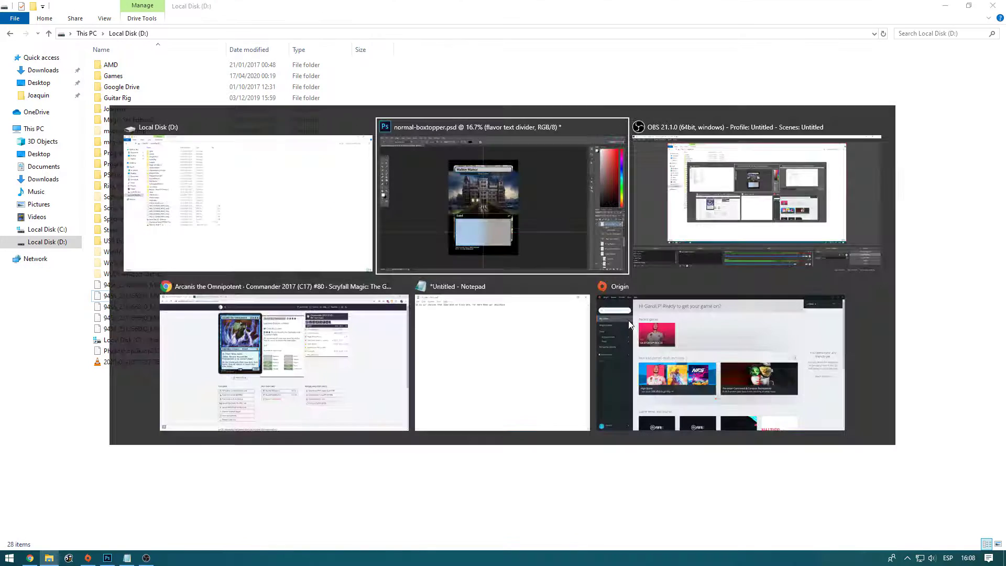
key(alt+Tab)
key(alt+Tab)
key(alt+Tab)
key(alt+Tab)
key(alt+Tab)
key(alt+Tab)
key(alt+Tab)
key(alt+Tab)
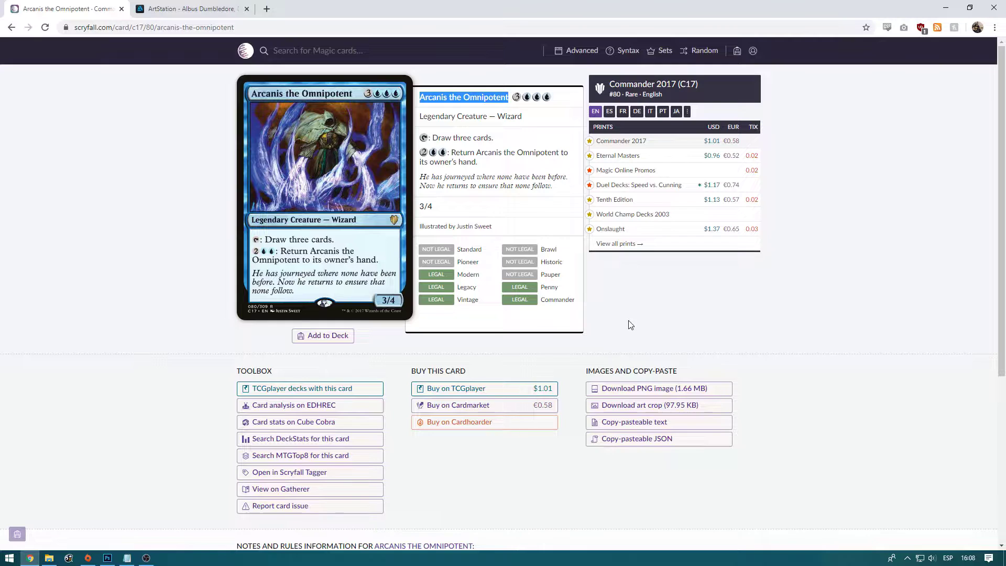
click(481, 139)
double_click(482, 139)
drag(477, 163, 452, 152)
click(454, 149)
click(477, 159)
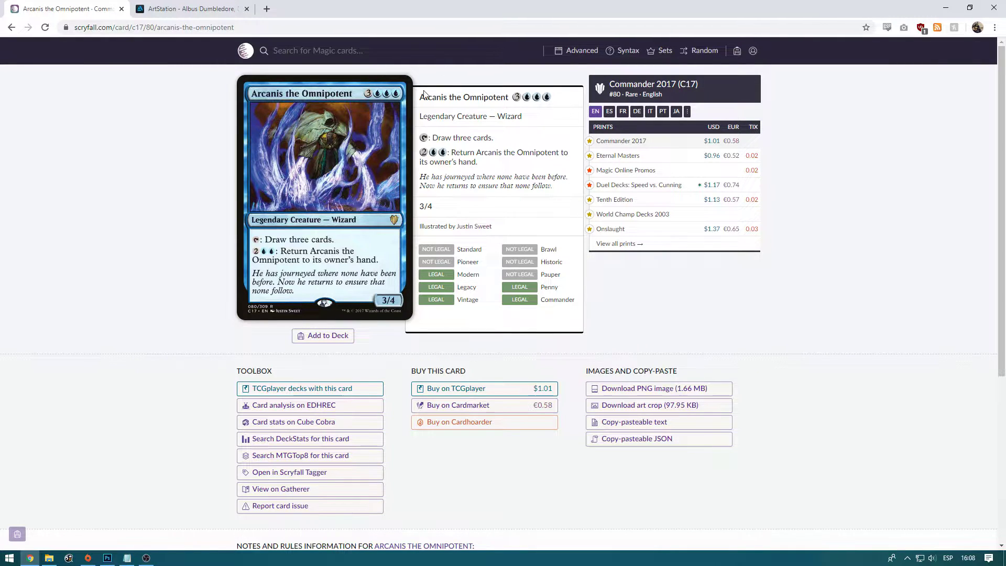
mouse_move(423, 97)
mouse_down()
mouse_move(509, 97)
mouse_move(420, 98)
mouse_up()
click(509, 97)
key(ctrl+c)
key(alt+Tab)
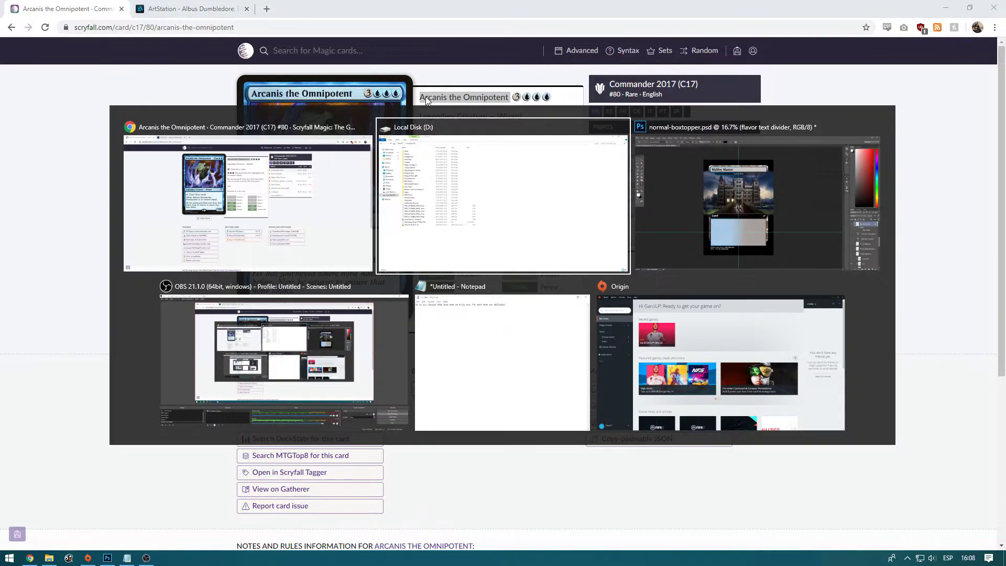
Step: Paste 'Arcanis the Omnipotent' over the Sunken Ruins subtitle
click(419, 152)
key(ctrl+a)
key(ctrl+v)
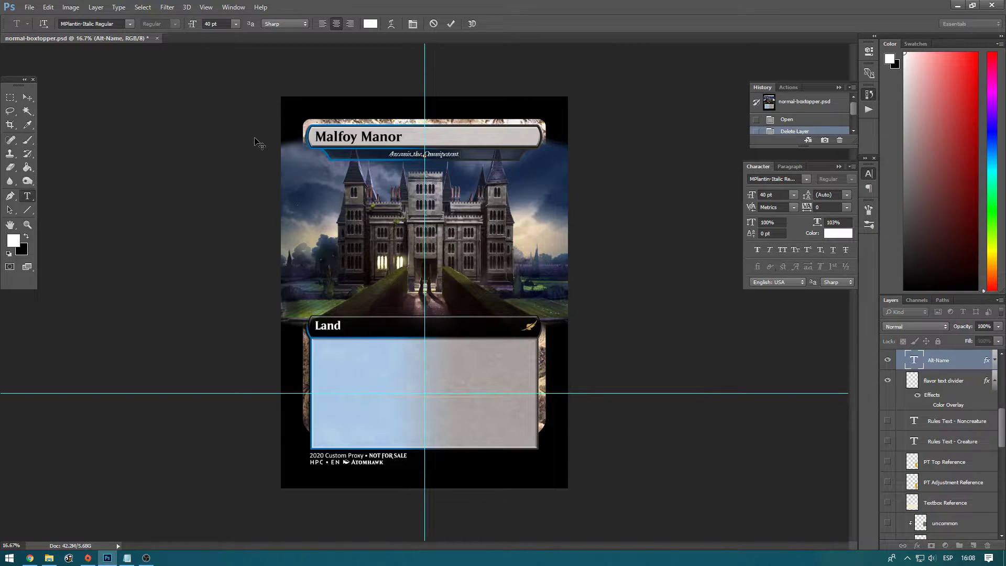
click(28, 98)
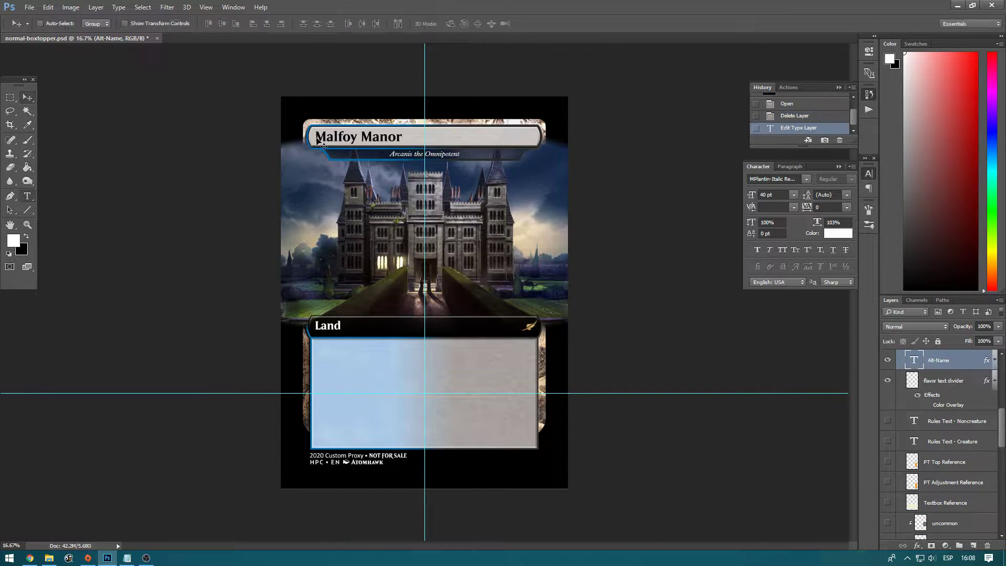
Step: Rename the card from Malfoy Manor to 'Albus, Headmaster'
key(t)
click(341, 129)
key(ctrl+a)
text(Albus, )
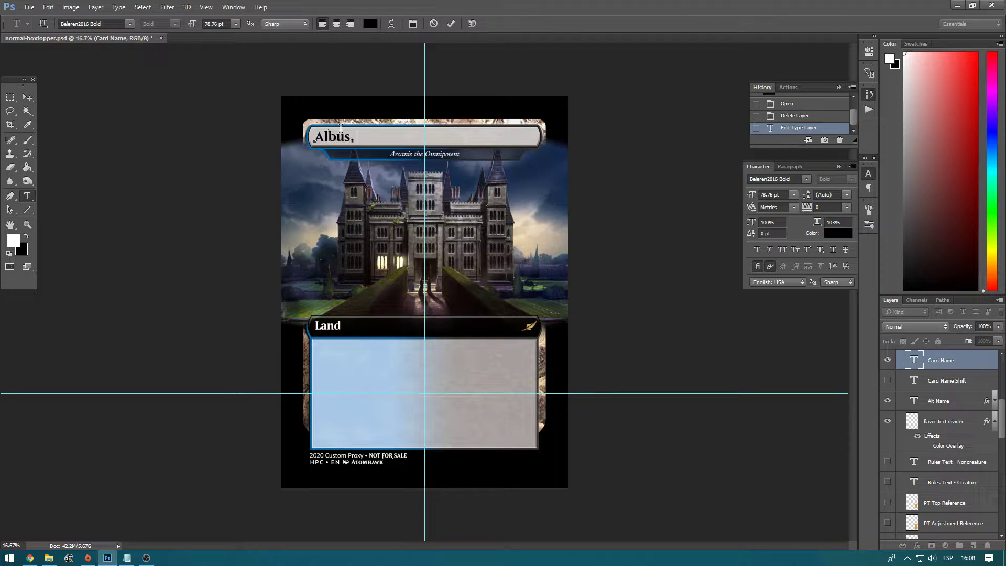
text(Headmaster)
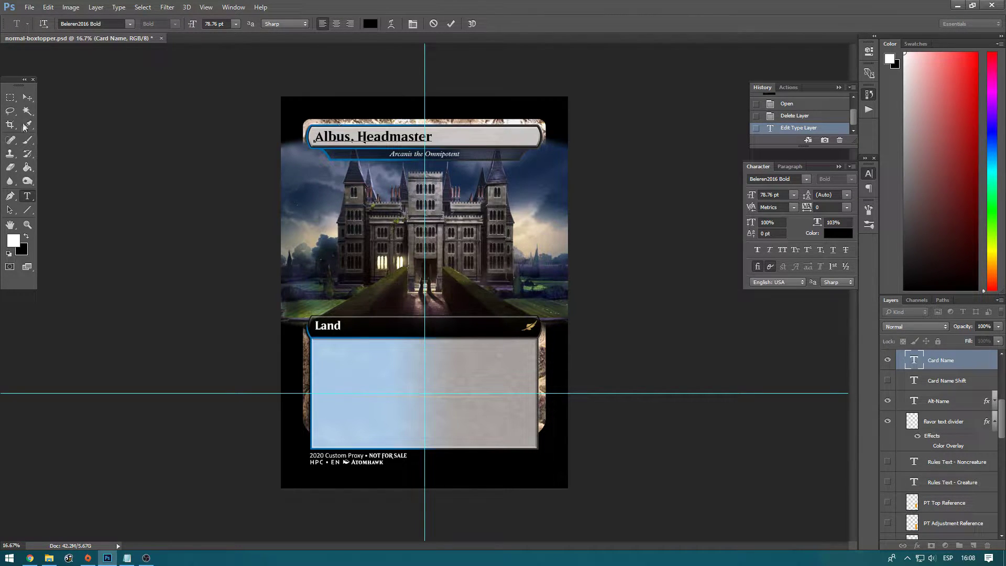
click(28, 98)
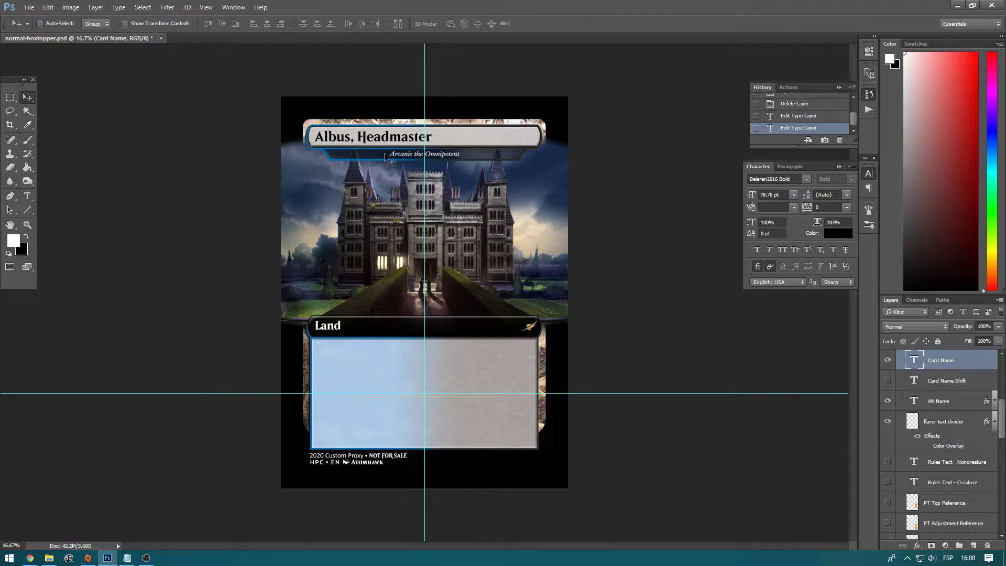
Step: Copy the Scryfall type line and paste 'Legendary Creature — Wizard' over Land
key(alt+Tab)
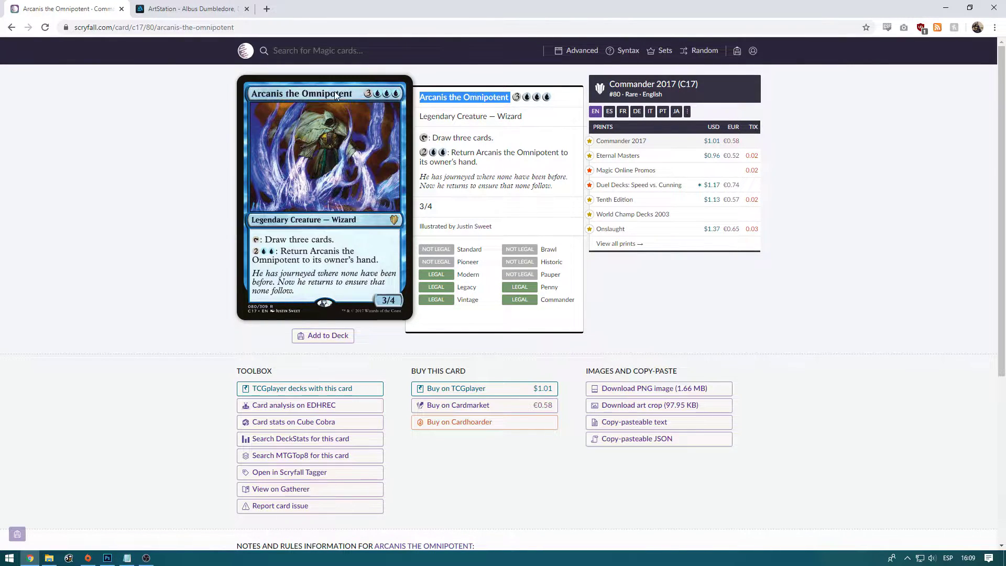
key(alt+Tab)
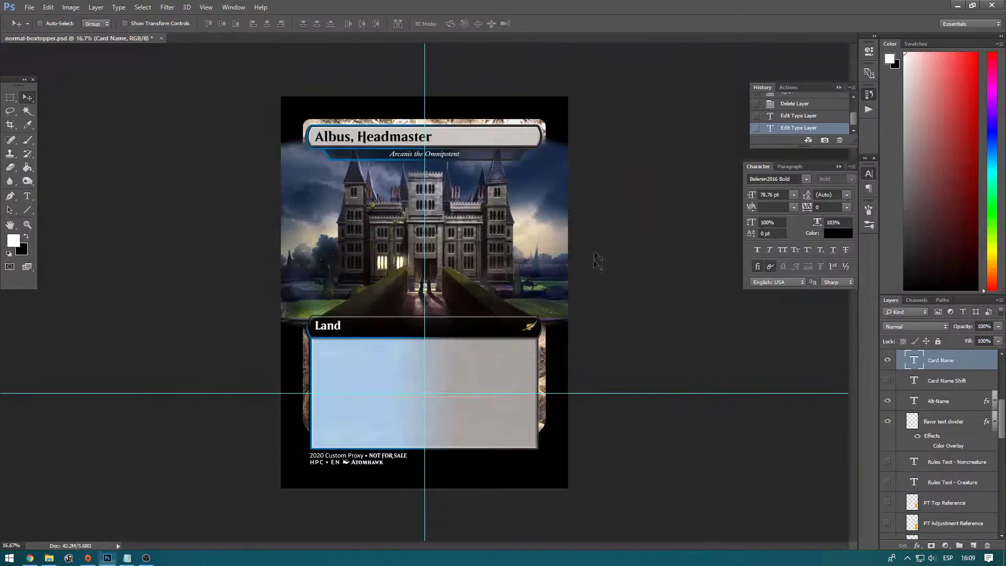
scroll(938, 393, up, 3)
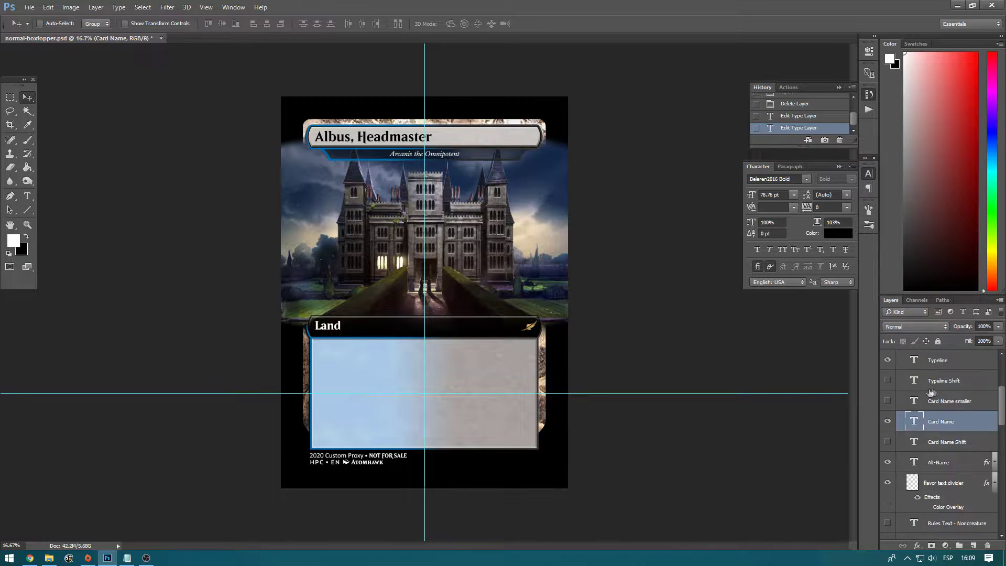
key(alt+Tab)
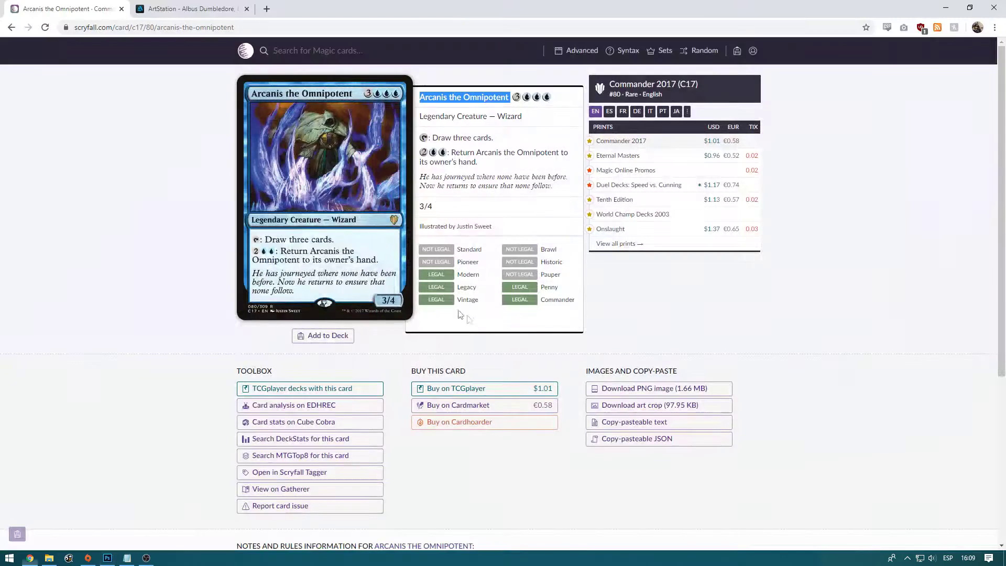
drag(529, 121, 420, 118)
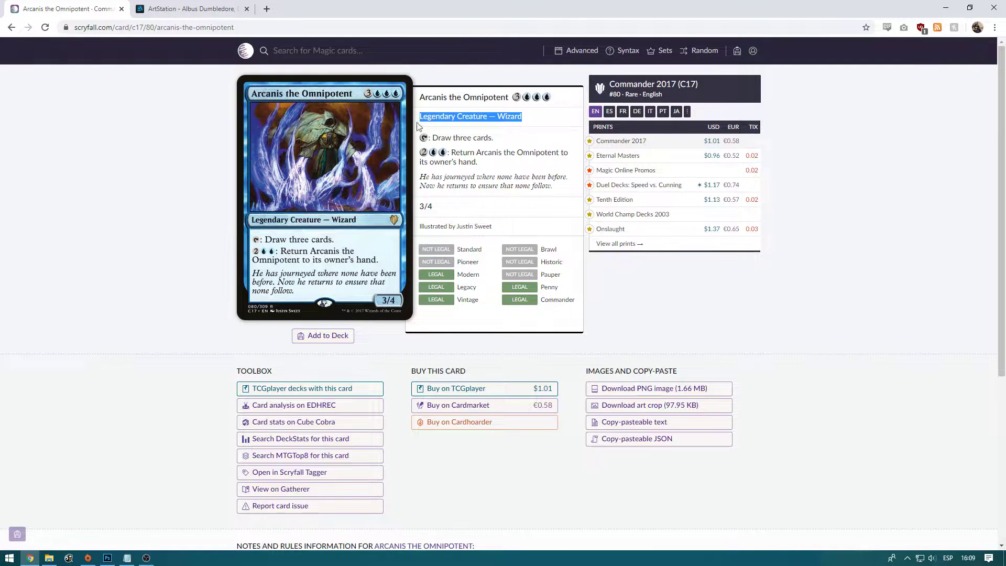
key(alt+Tab)
click(324, 324)
key(ctrl+a)
key(ctrl+v)
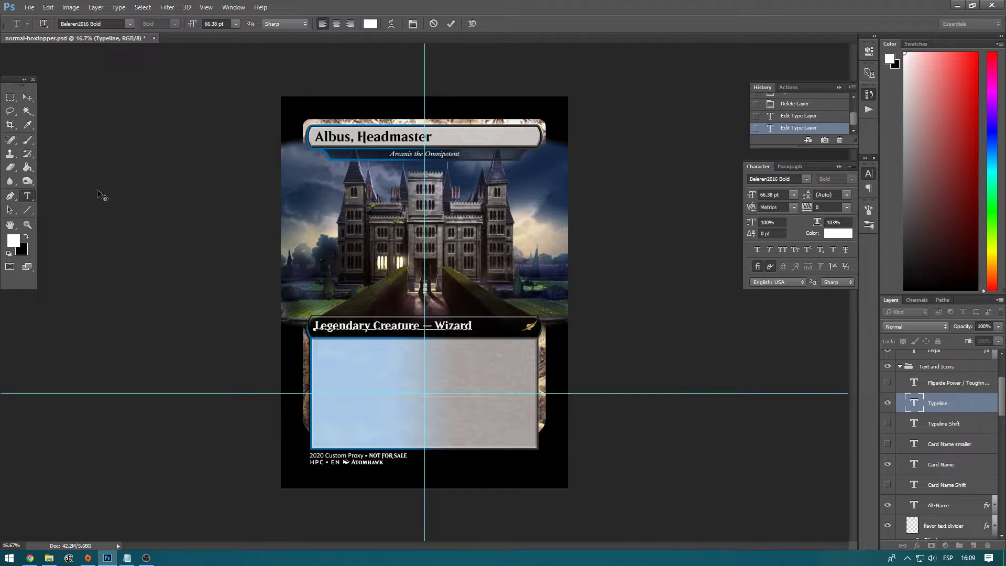
click(27, 97)
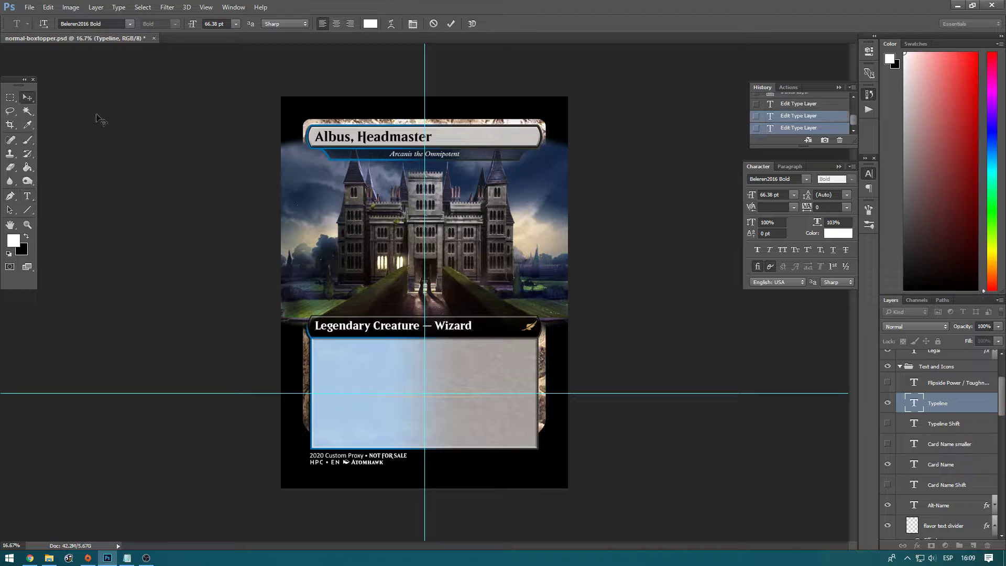
scroll(924, 451, up, 2)
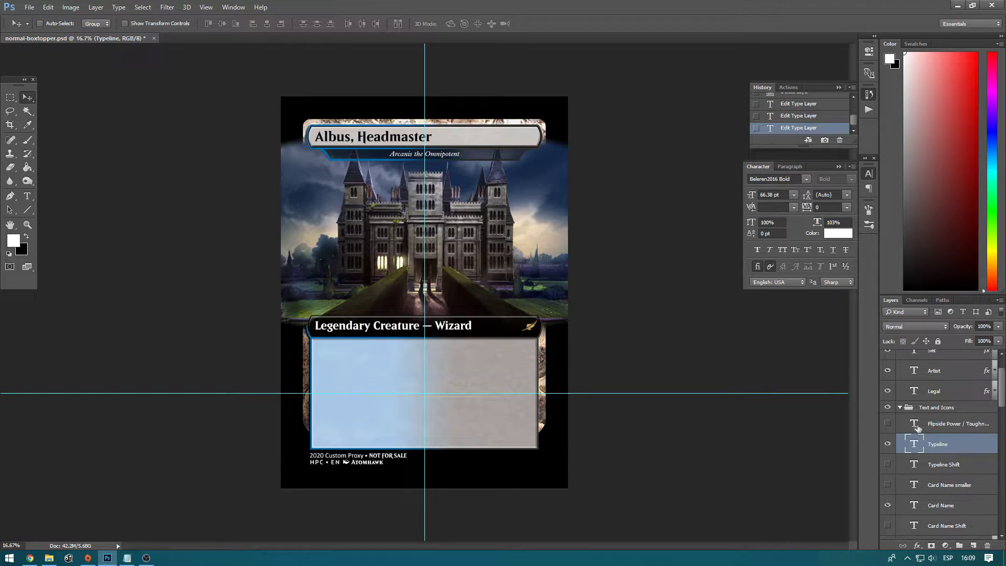
Step: Switch the title bar to blue in the Name & Title Boxes group
click(900, 407)
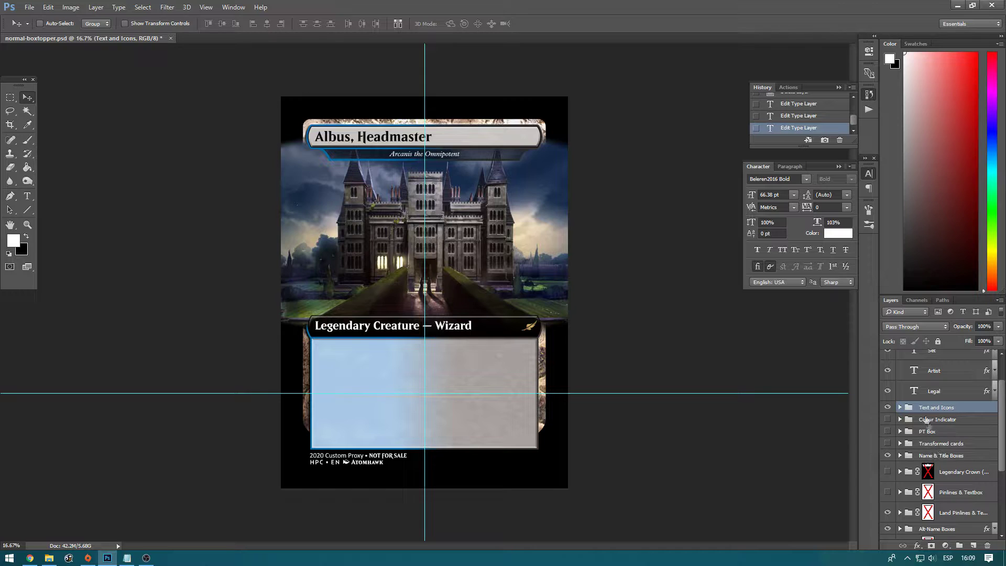
click(900, 455)
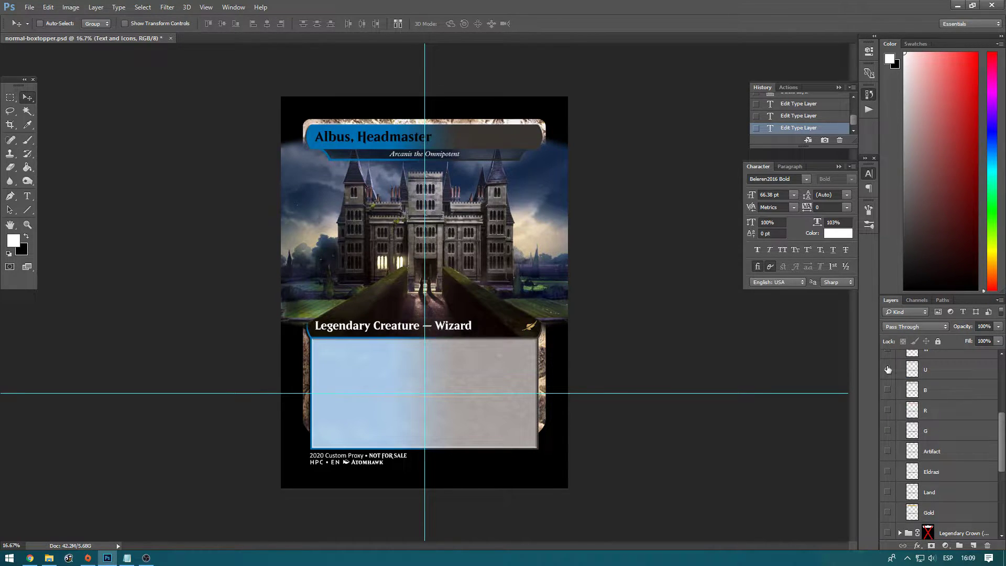
click(888, 370)
scroll(901, 375, up, 2)
click(900, 374)
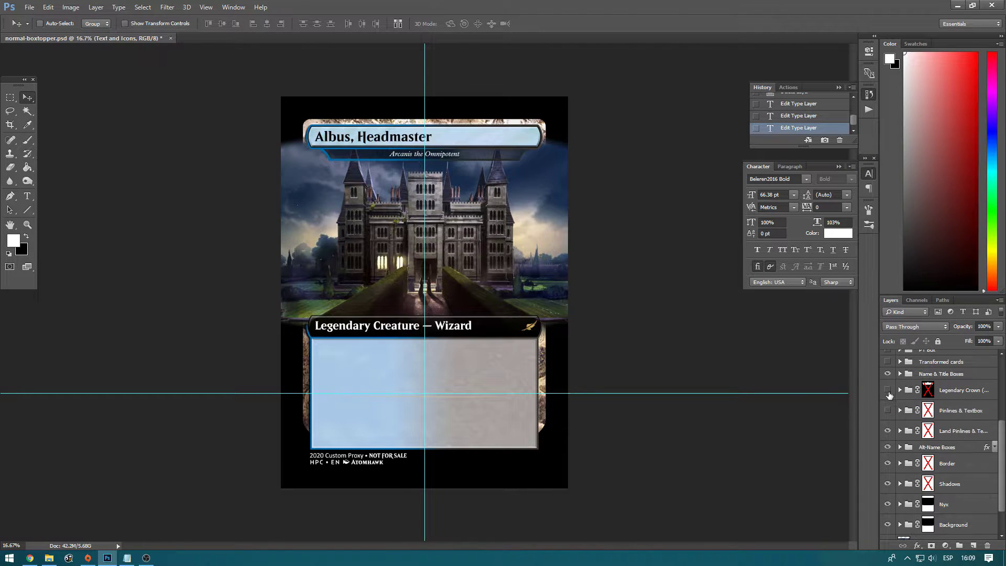
Step: Show the legendary crown above the title bar and make it blue
click(900, 391)
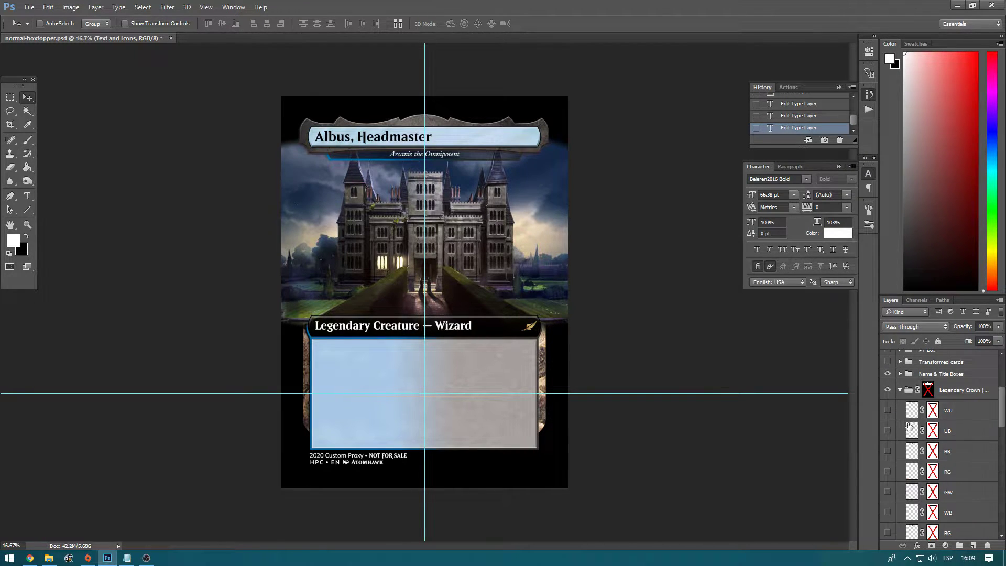
scroll(894, 459, down, 3)
click(888, 452)
click(888, 434)
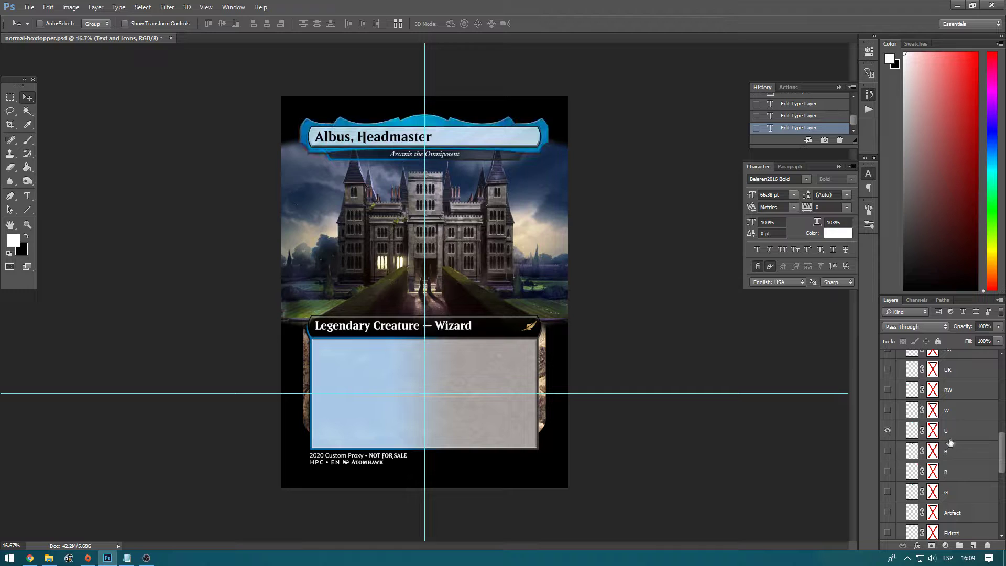
scroll(944, 439, up, 5)
scroll(944, 440, up, 3)
click(901, 370)
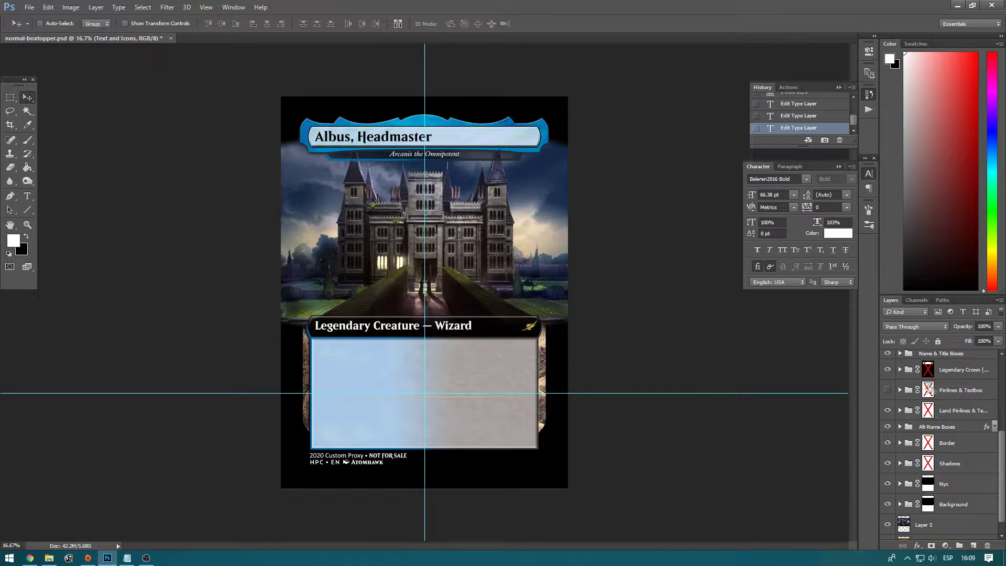
Step: Hide the land textbox frame and make the pinlines and textbox blue
click(887, 410)
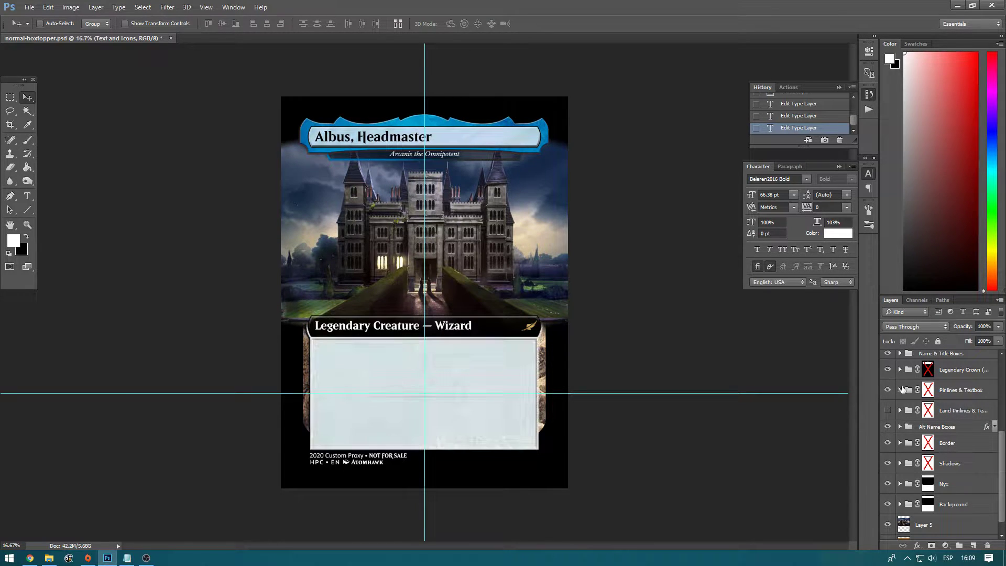
click(900, 411)
scroll(902, 434, down, 5)
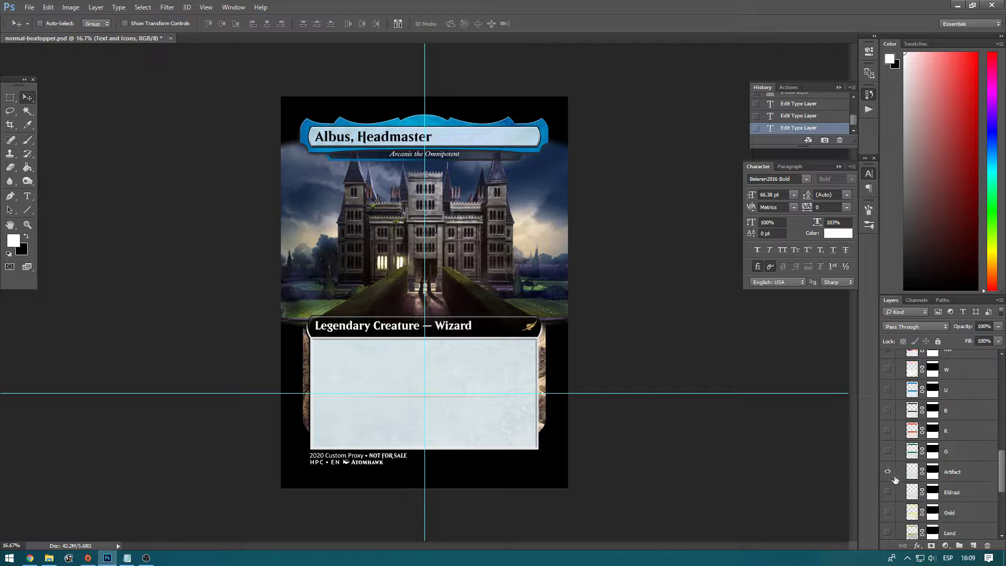
click(888, 410)
click(887, 390)
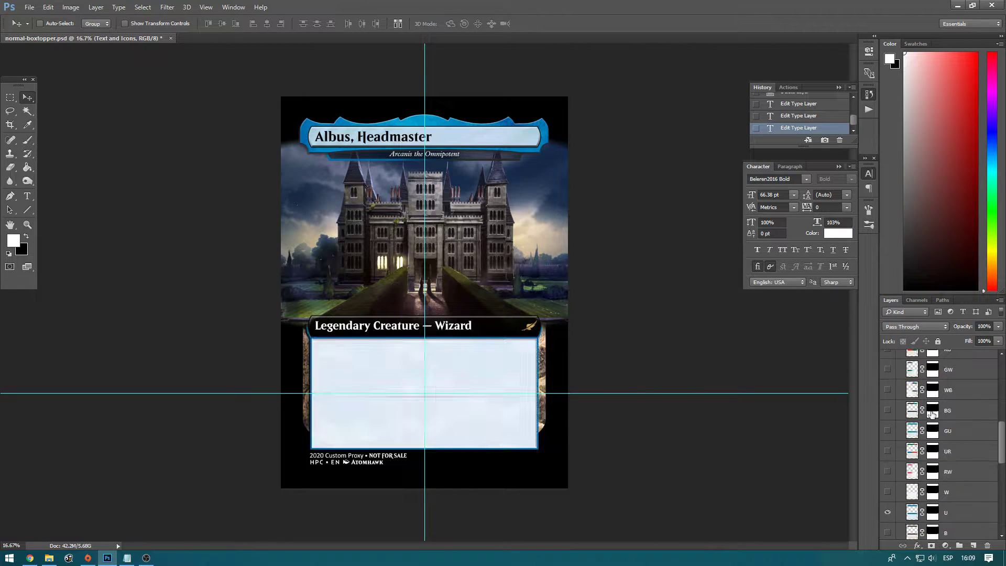
scroll(898, 414, up, 2)
click(900, 411)
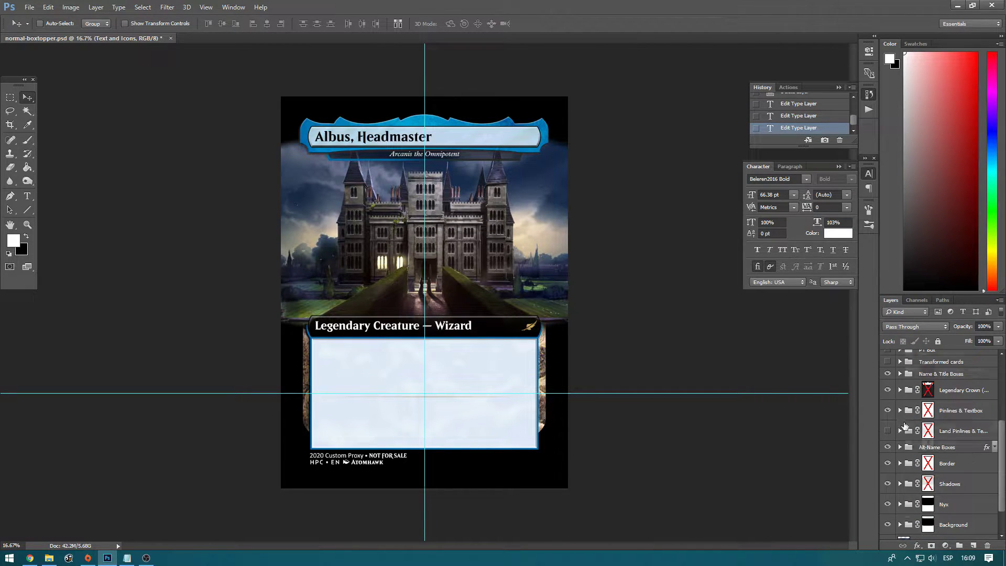
scroll(899, 443, down, 2)
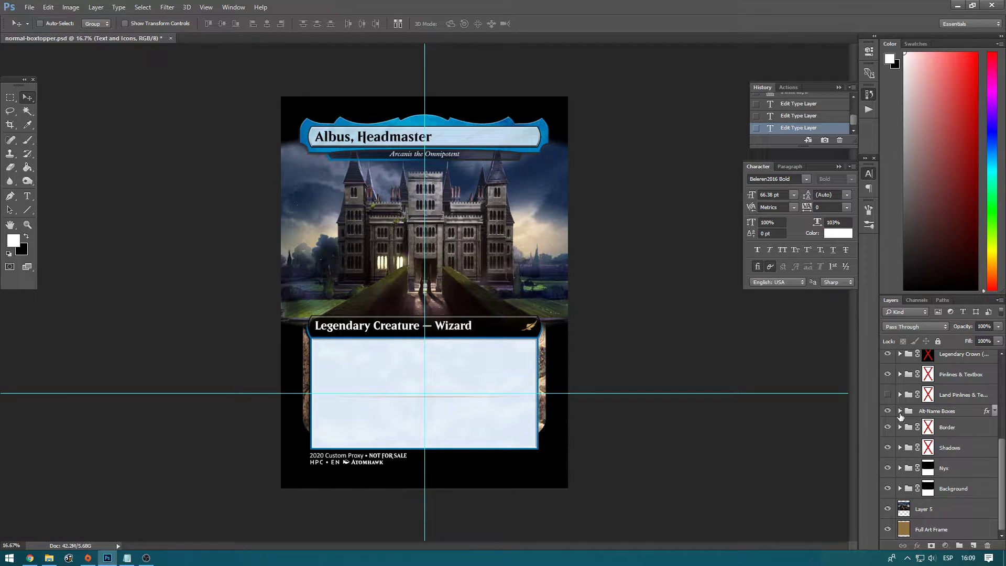
Step: Turn on the blue alt-name bar in the Alt-Name Boxes group
click(900, 411)
scroll(900, 420, down, 3)
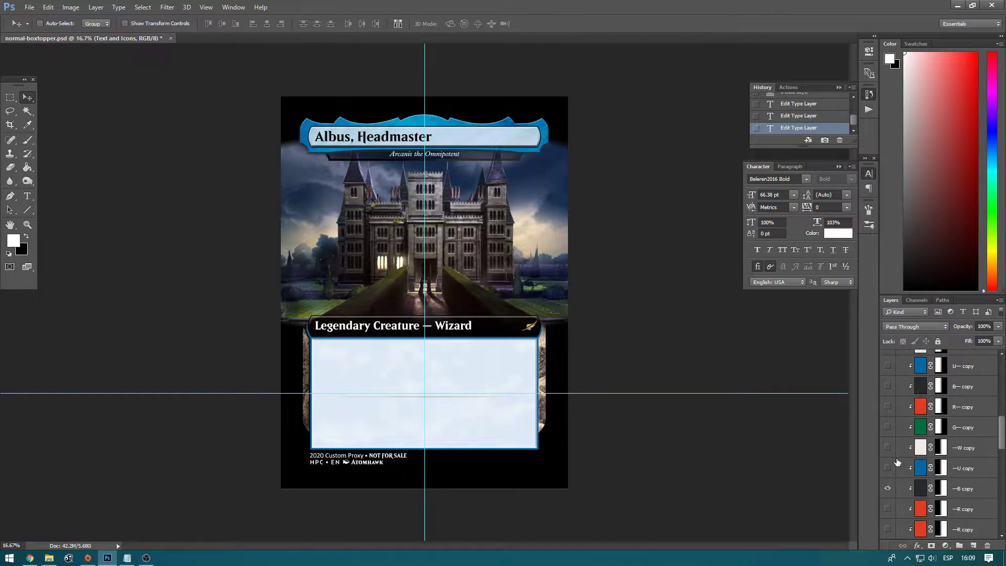
scroll(898, 462, down, 4)
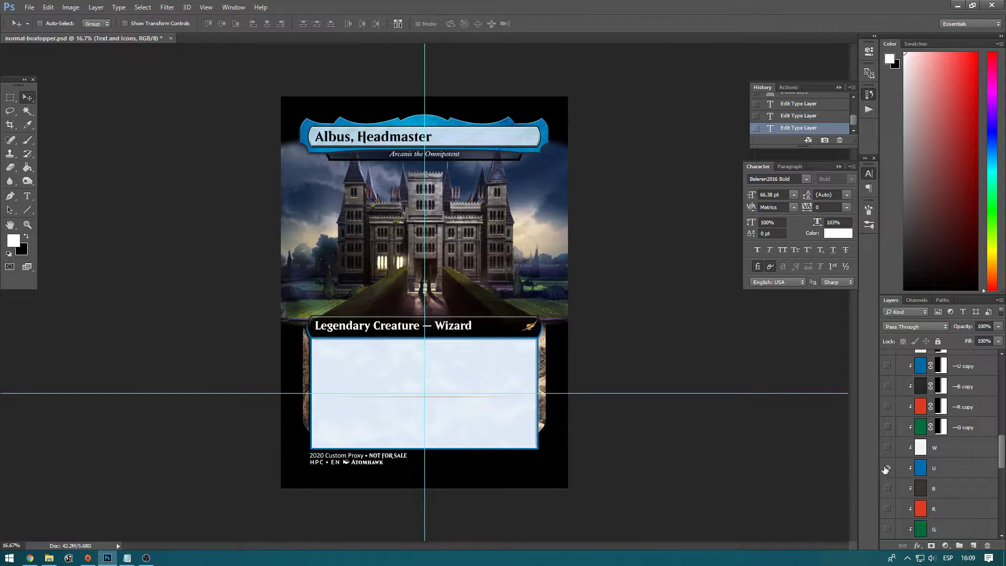
click(888, 468)
scroll(901, 456, up, 1)
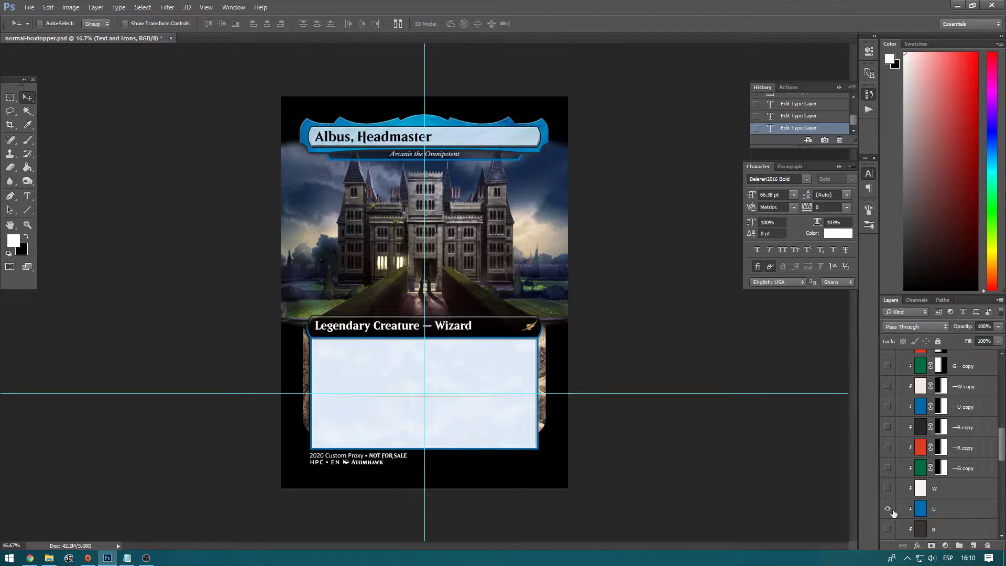
scroll(891, 516, up, 5)
scroll(899, 375, up, 2)
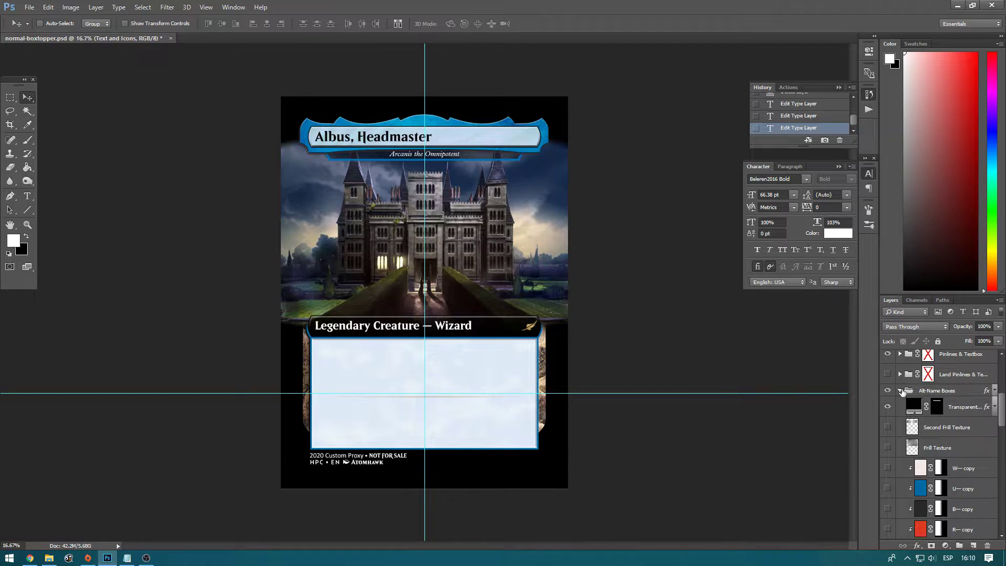
click(901, 391)
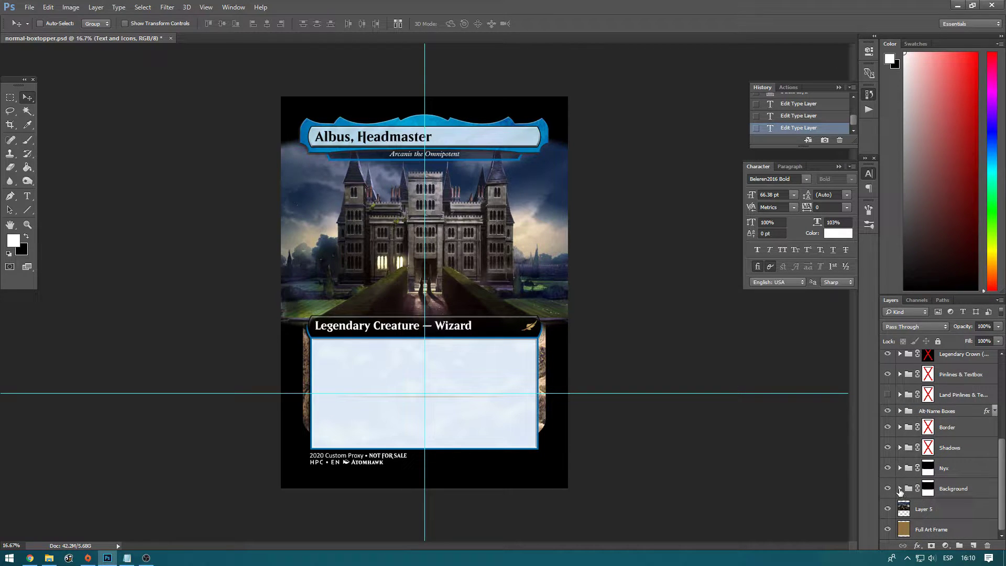
Step: Swap the frame background from the Land layer to the blue U layer
click(900, 490)
scroll(892, 493, down, 5)
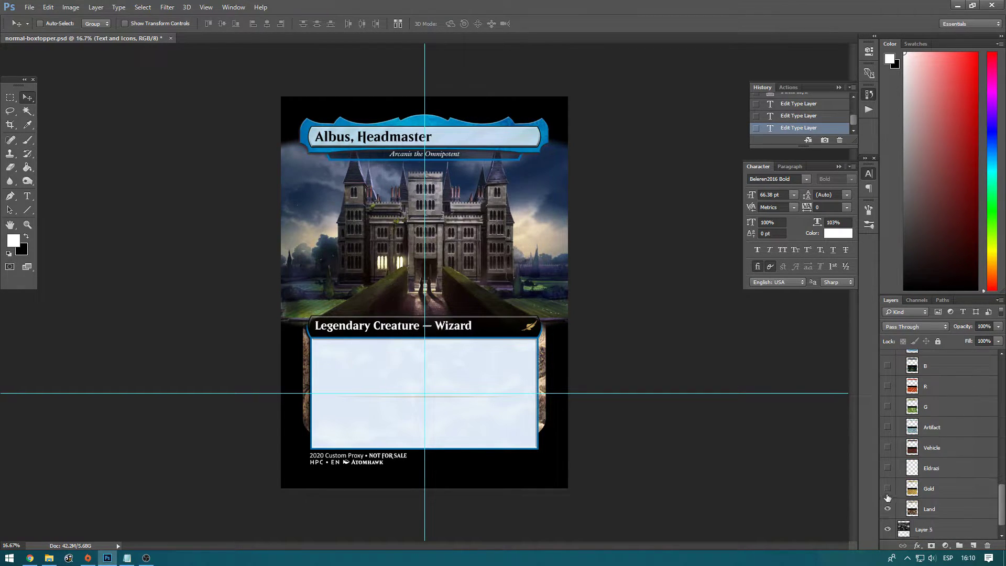
click(888, 509)
scroll(891, 446, up, 2)
click(888, 387)
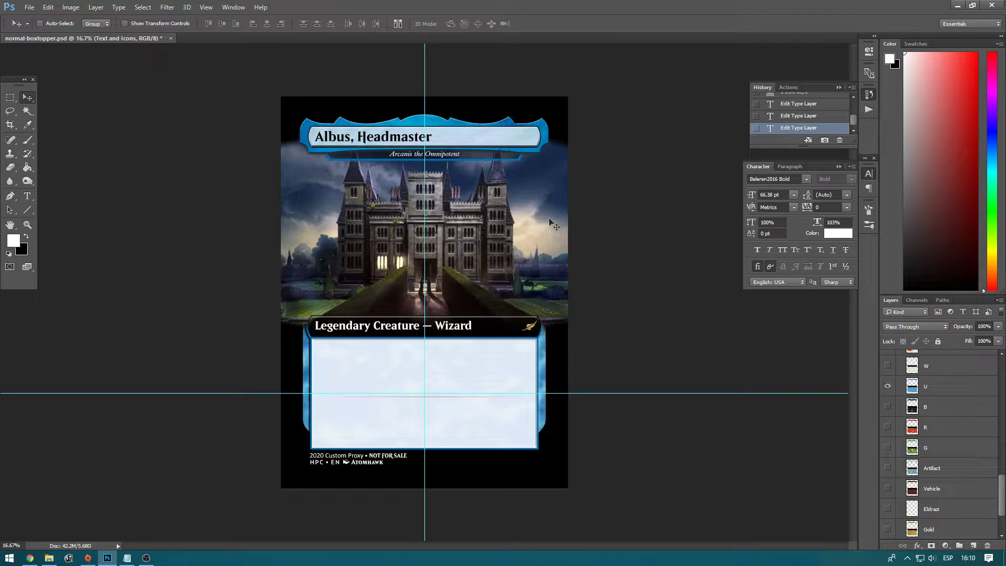
scroll(923, 446, up, 5)
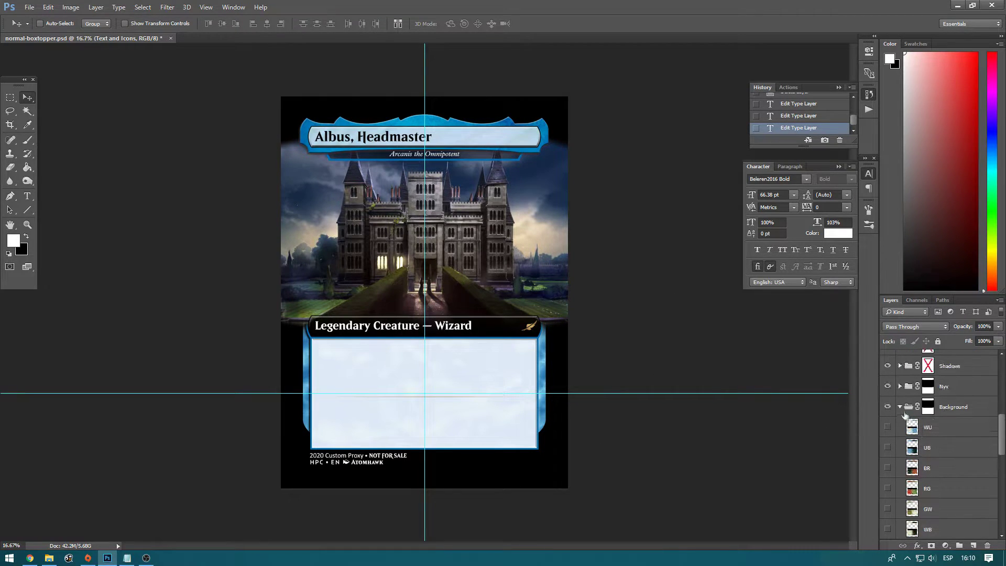
click(900, 407)
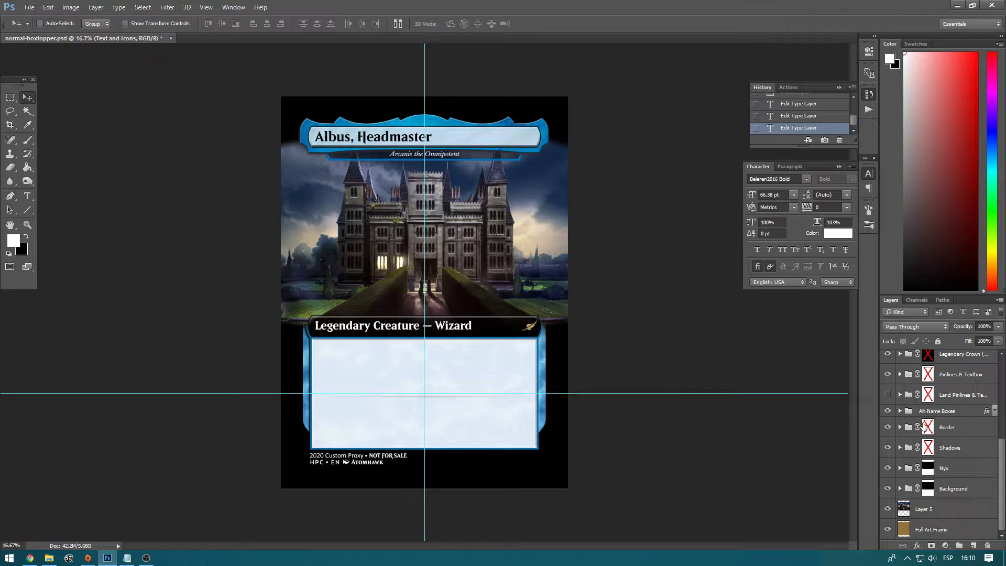
scroll(979, 429, up, 3)
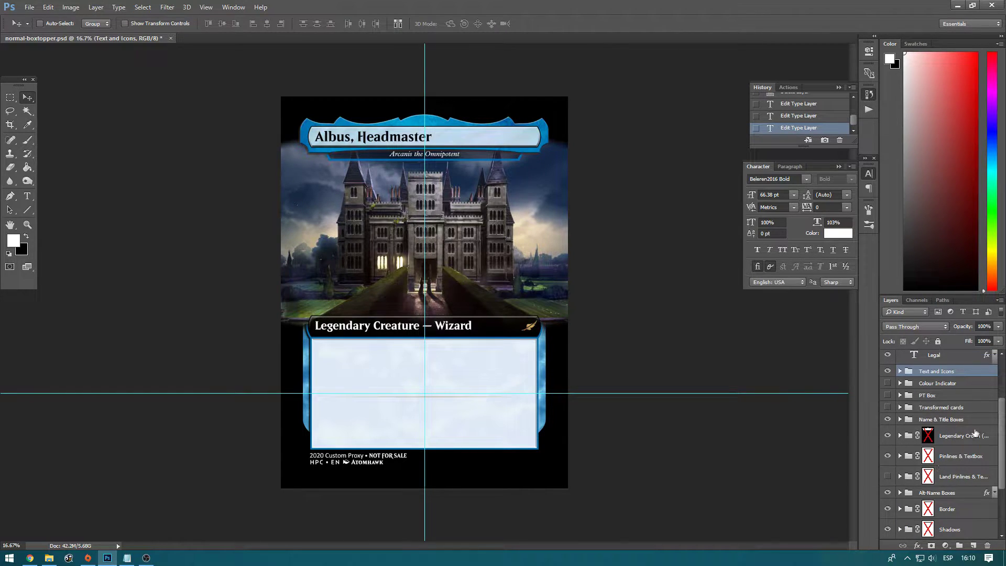
scroll(976, 433, down, 3)
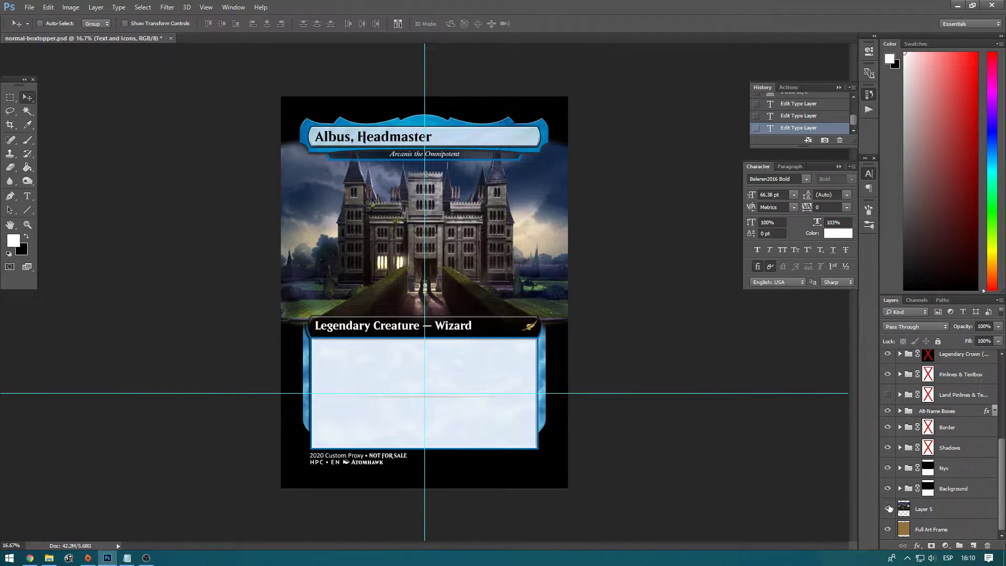
Step: Hide the castle artwork and flavor text divider, then duplicate Rules Text - Noncreature
click(889, 509)
scroll(900, 468, up, 3)
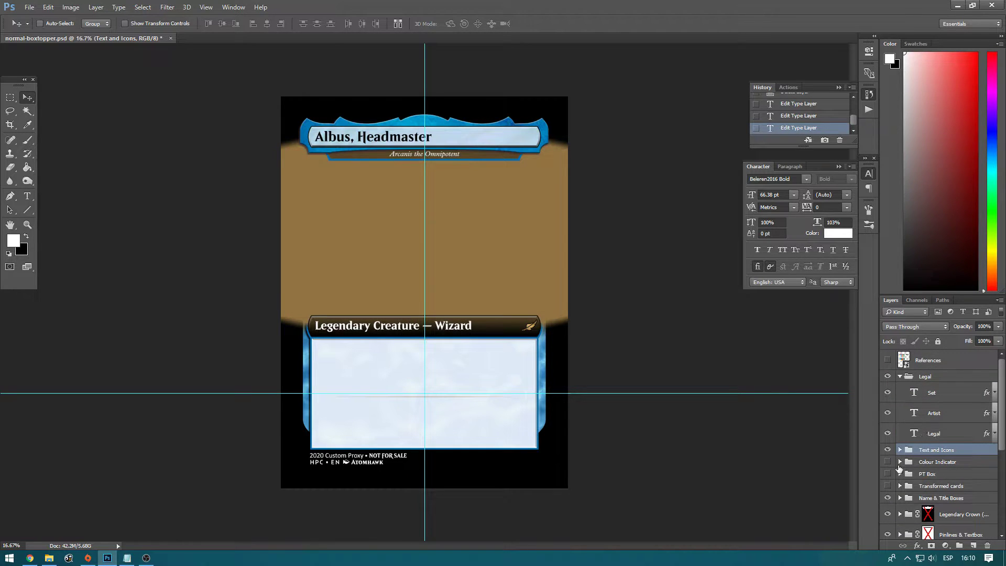
click(899, 451)
scroll(914, 452, down, 2)
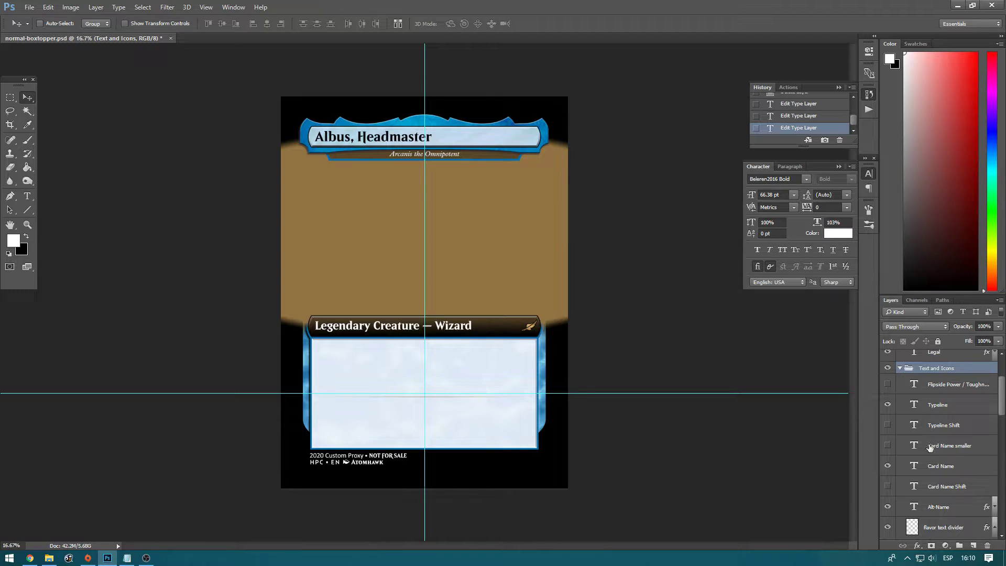
scroll(938, 452, down, 2)
scroll(937, 452, down, 1)
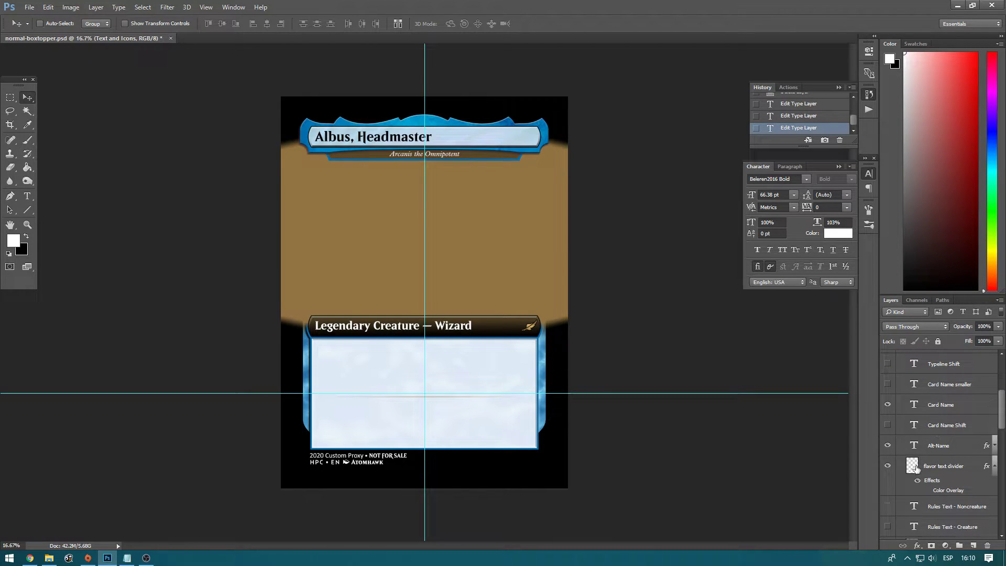
click(888, 468)
right_click(952, 487)
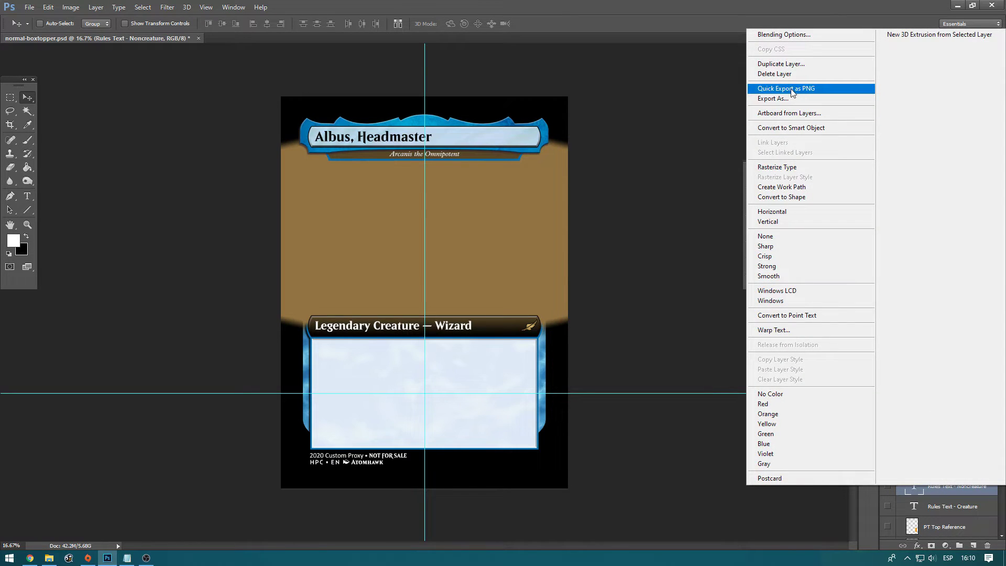
click(781, 64)
Step: Paste Arcanis's abilities into the copied rules text layer, renaming it to 'Albus, Headmaster'
click(595, 160)
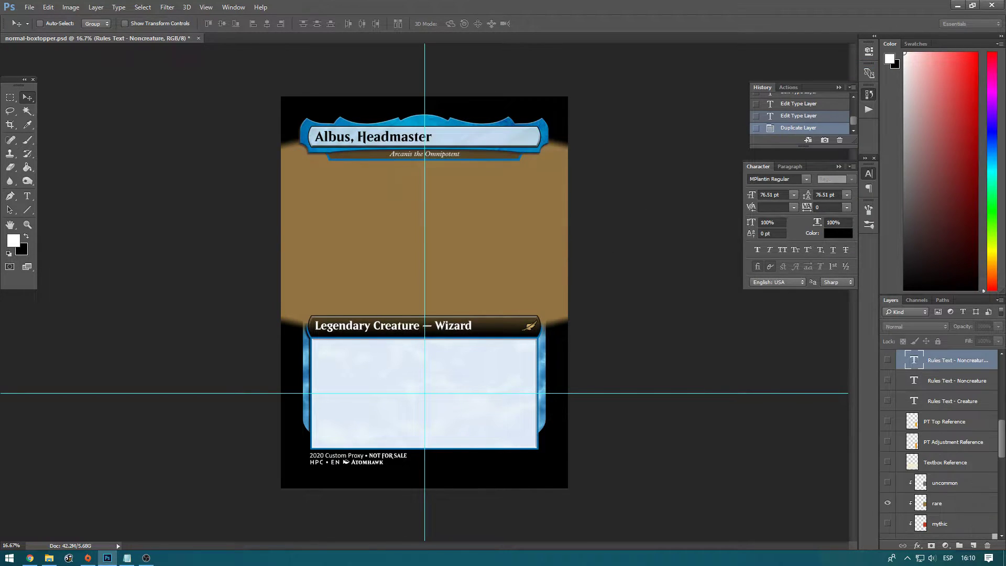
click(888, 361)
key(alt+Tab)
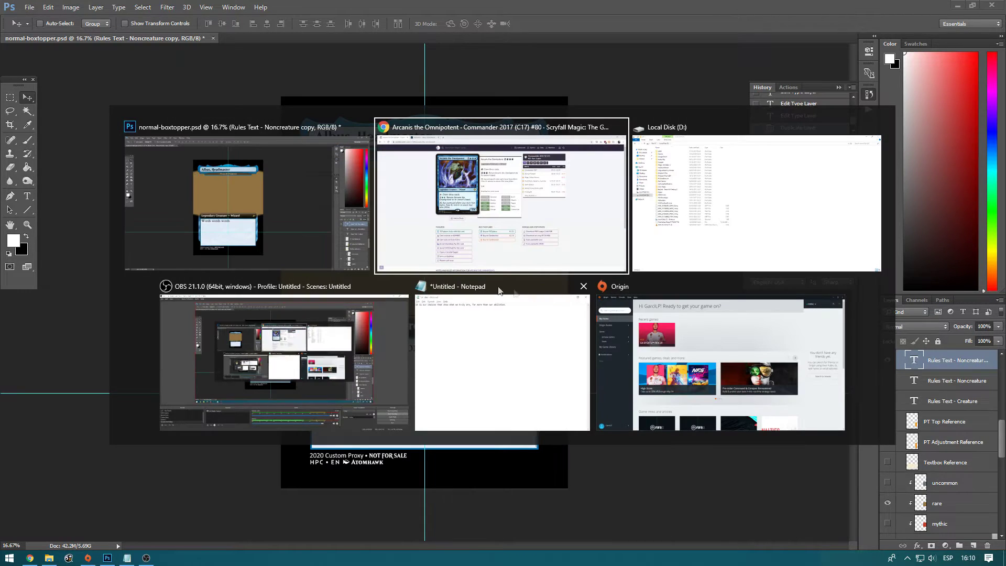
drag(478, 162, 441, 151)
key(alt+Tab)
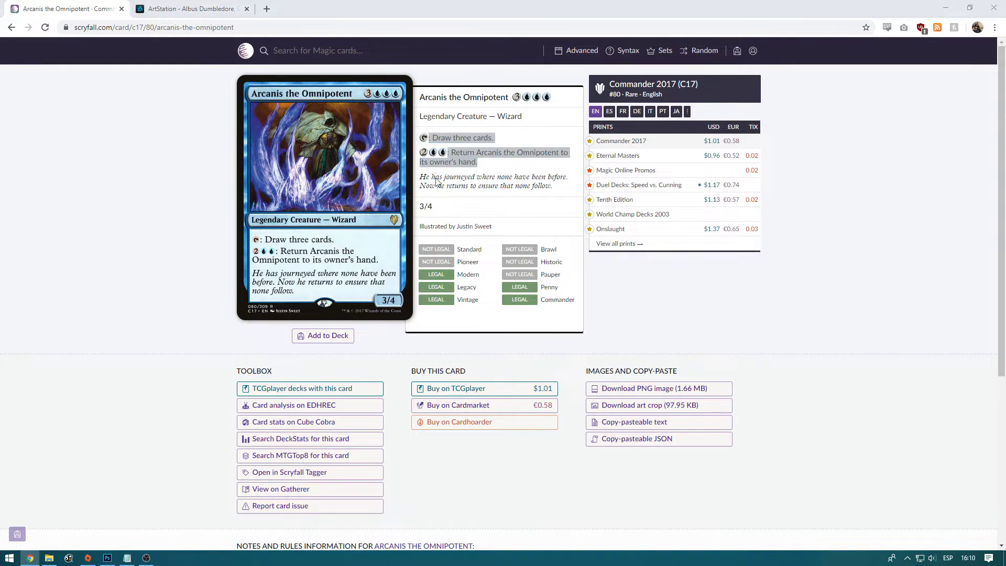
key(t)
click(393, 348)
key(ctrl+a)
text(: Draw three cards.  {2}{U}{U}: Return Arcanis the Omnipotent to its owner’s hand.)
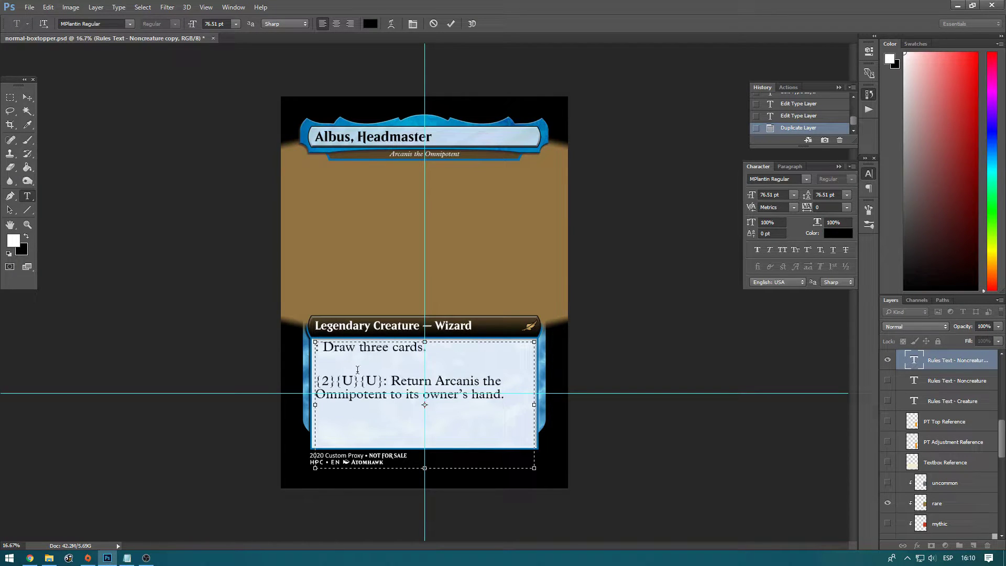
key(Delete)
drag(437, 363, 388, 378)
text(Albus, Headm)
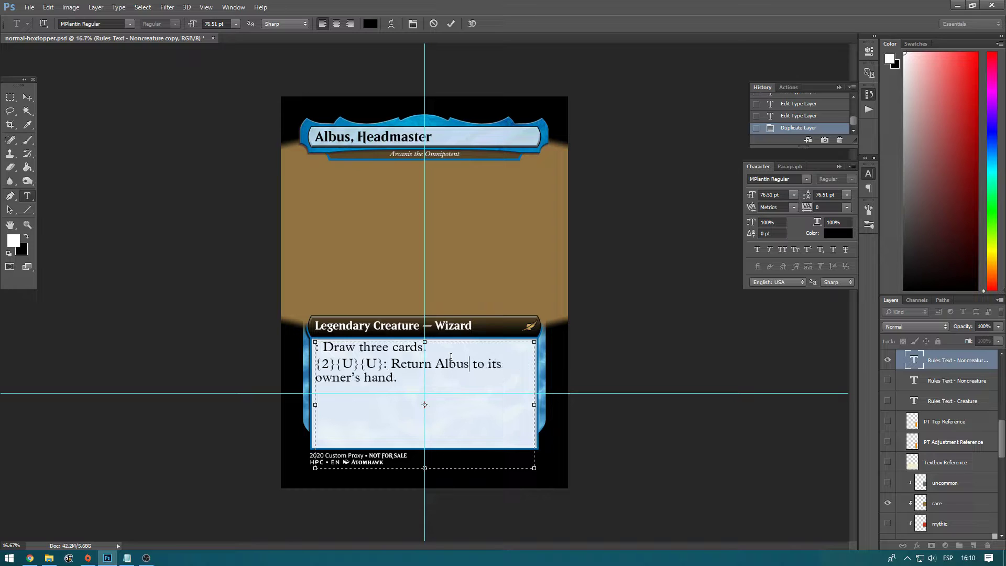
text(aster)
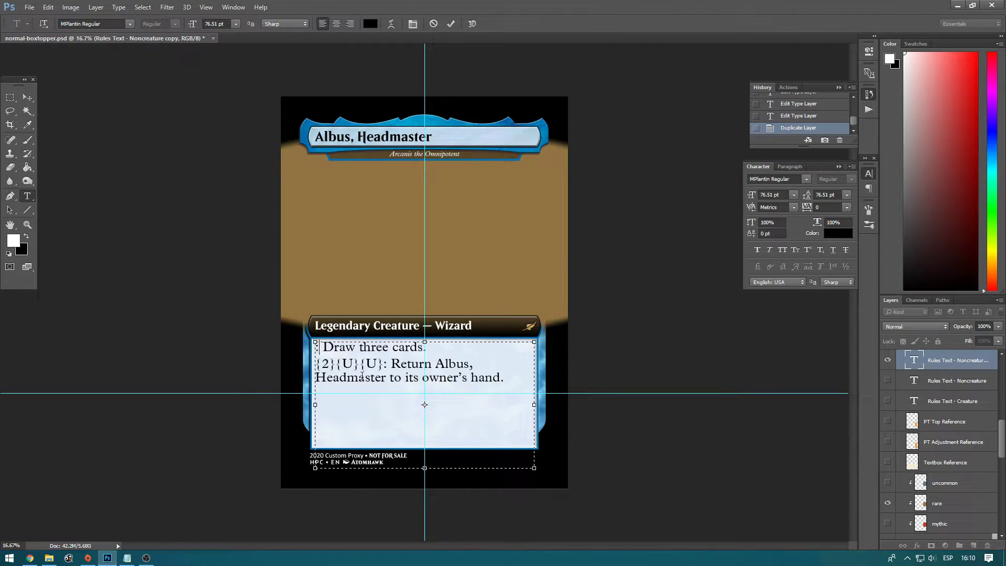
text(oT)
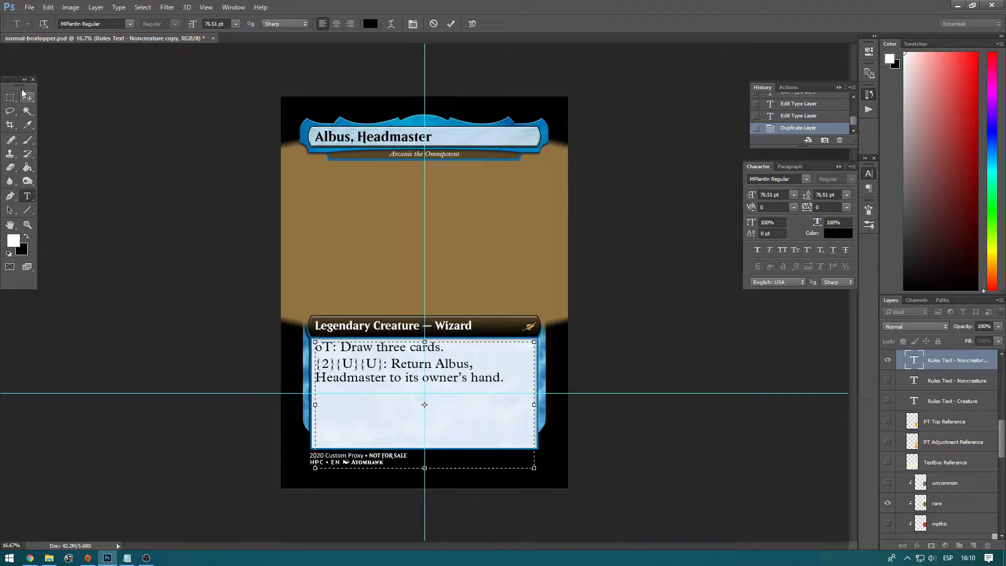
click(27, 97)
Step: Show the mana reference image and set the rules text colour to its light grey
drag(1003, 428, 1003, 360)
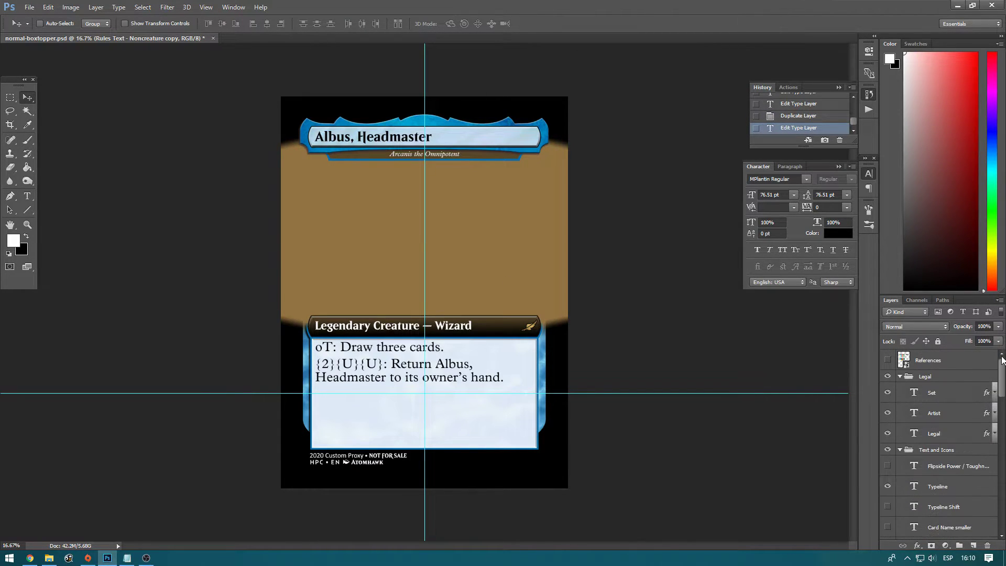
click(888, 360)
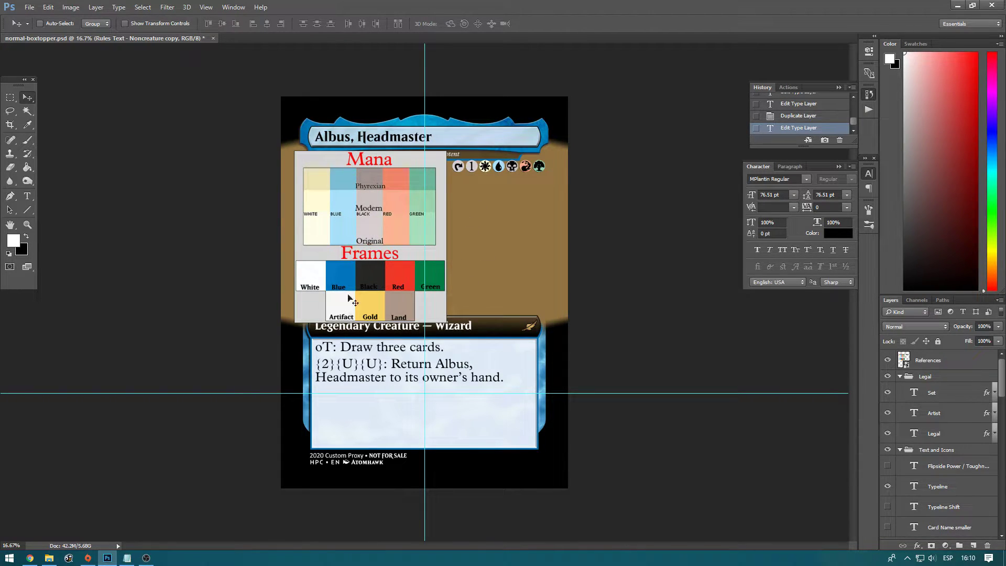
key(t)
click(329, 348)
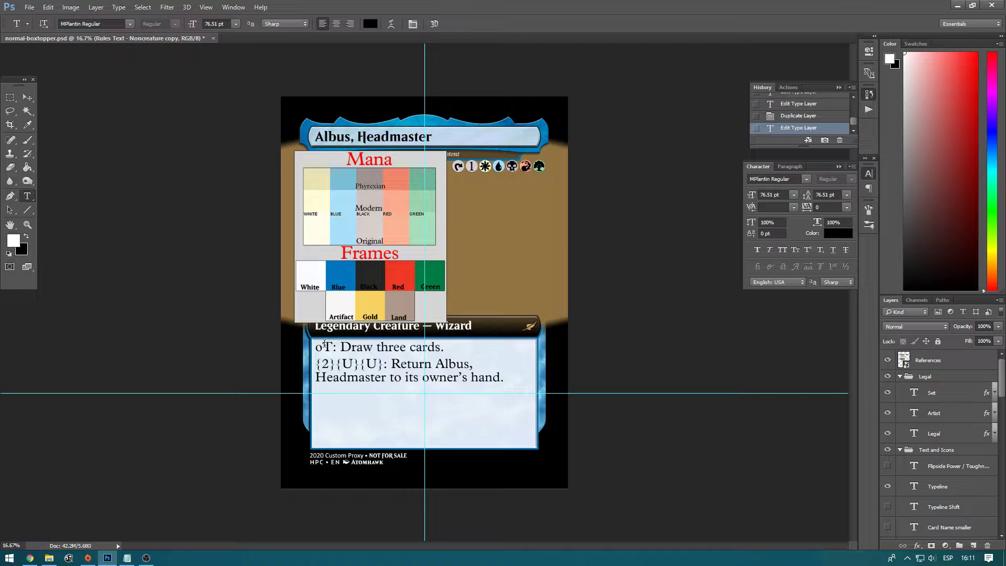
click(130, 24)
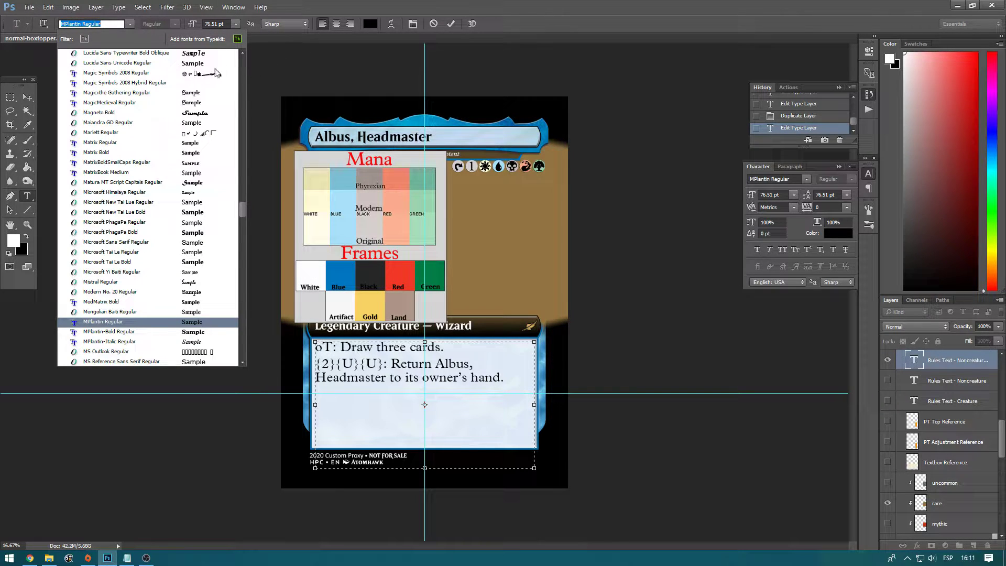
click(204, 53)
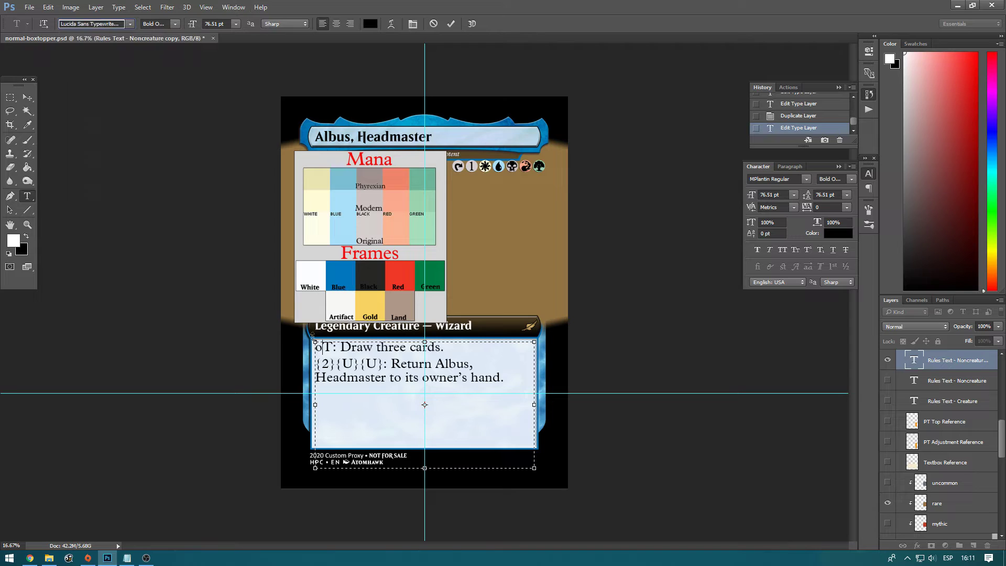
key(ctrl+z)
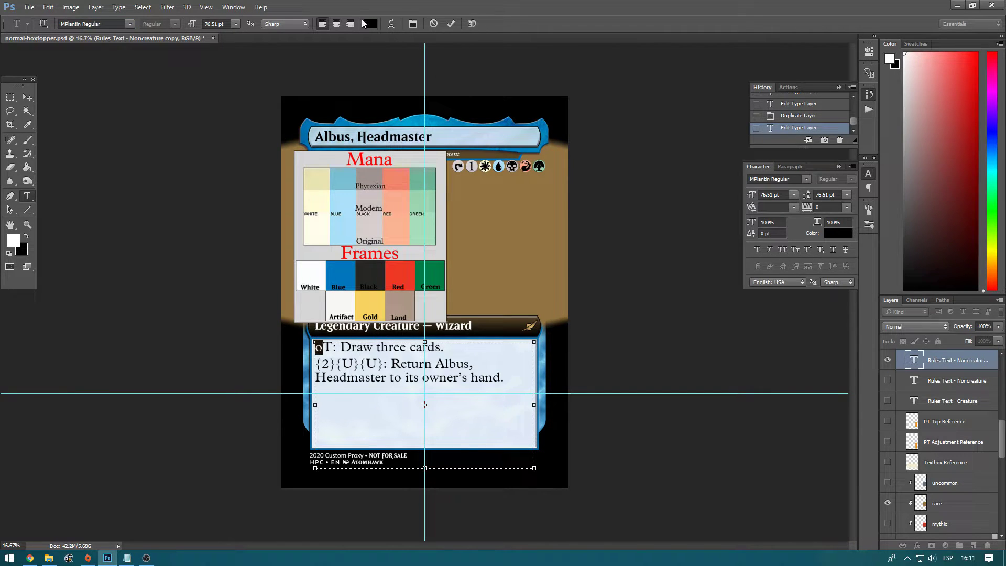
click(369, 23)
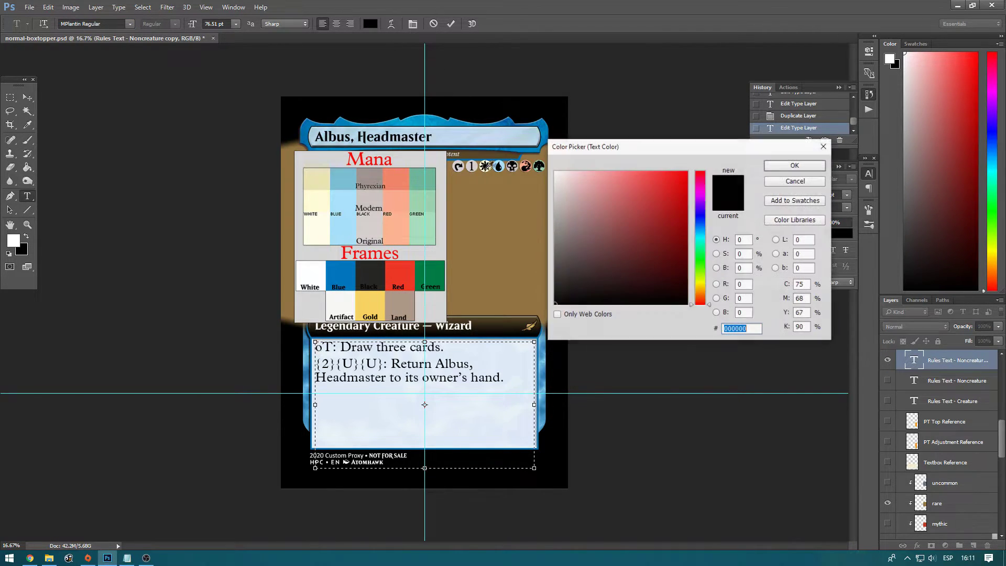
click(475, 167)
click(823, 166)
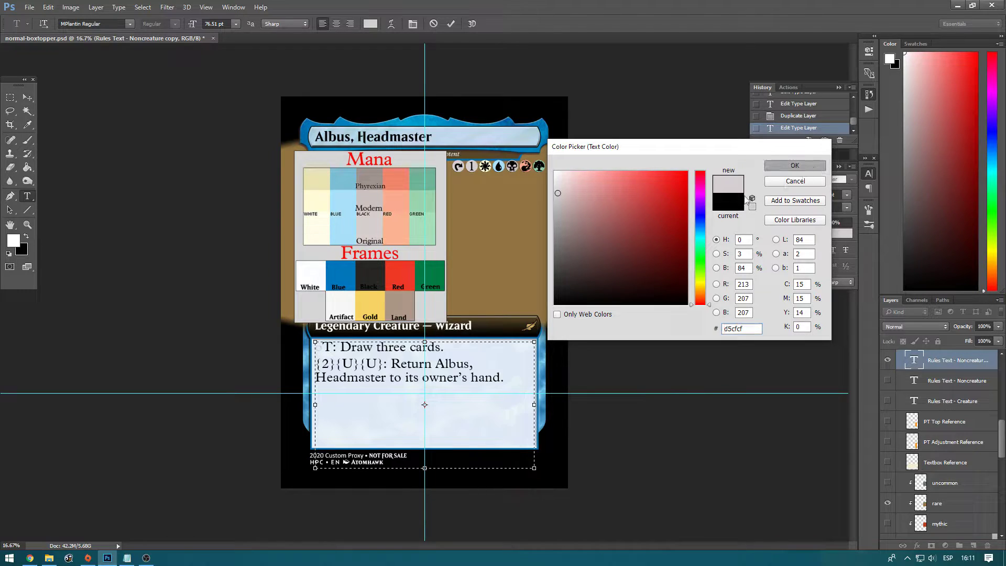
Step: Set the leading oT code in Magic Symbols 2008 to render the tap symbol
click(332, 347)
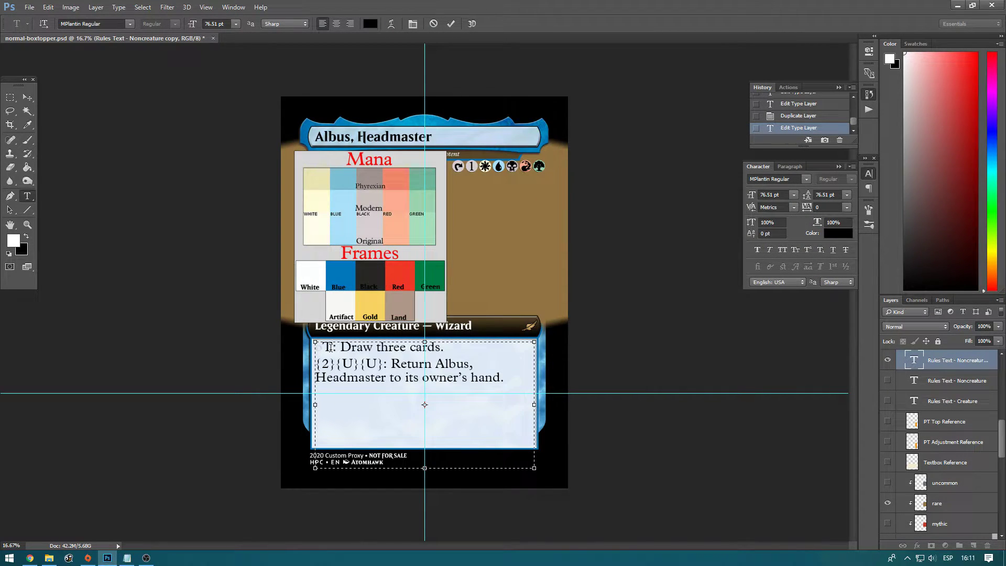
drag(333, 347, 313, 348)
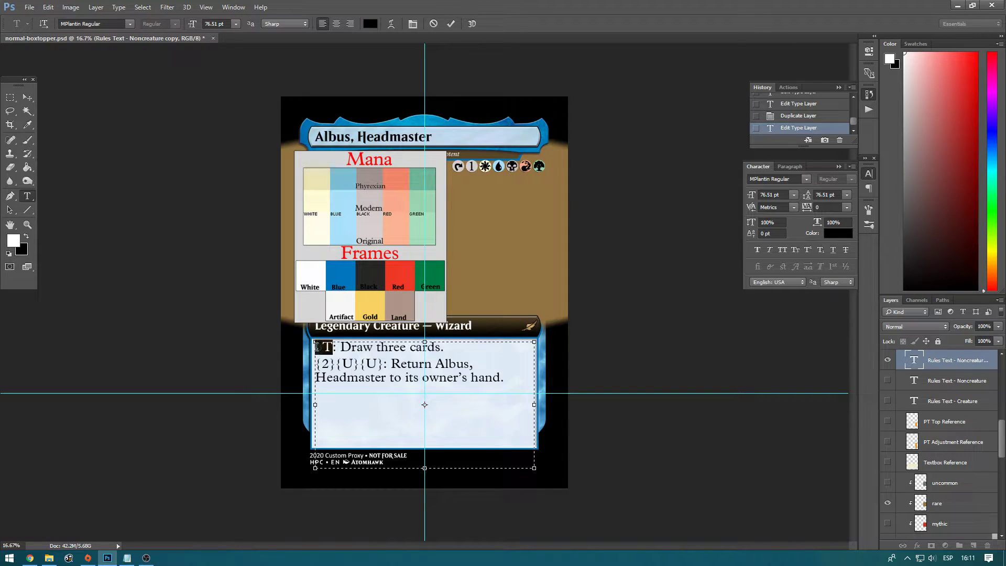
click(131, 24)
click(219, 65)
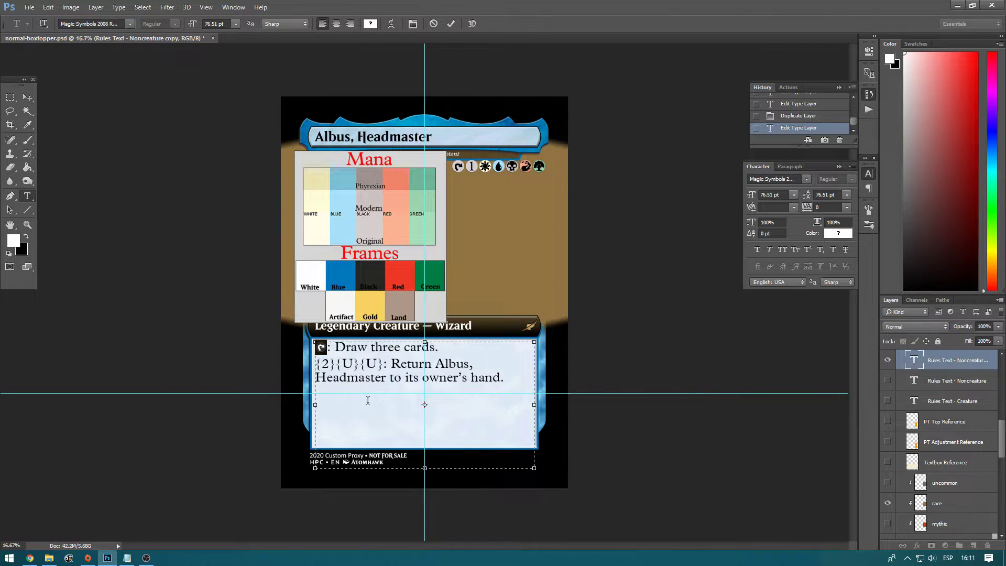
Step: Replace the braces in the {2}{U}{U} cost with o symbol codes
click(322, 364)
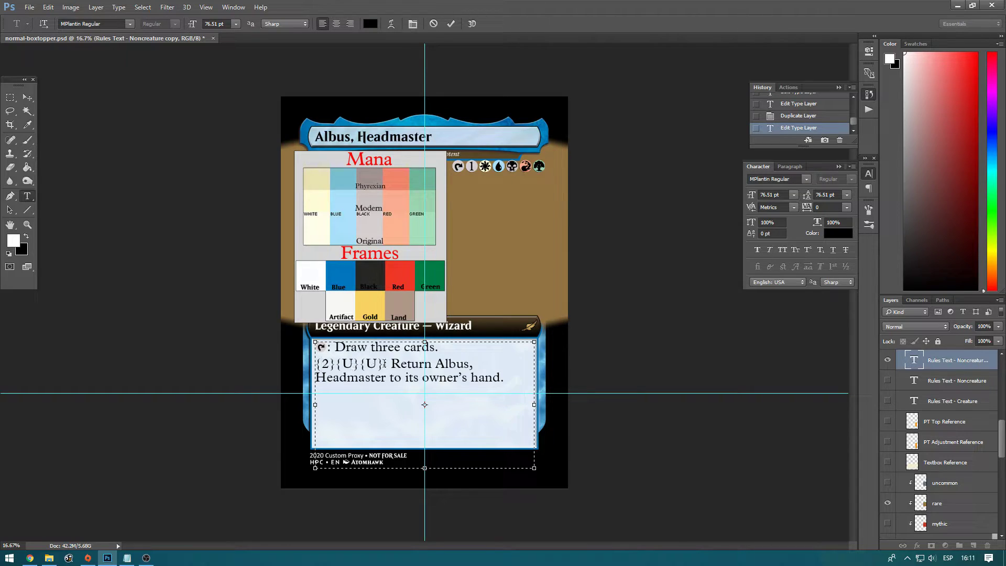
key(Delete)
text(o)
key(Right)
key(Delete)
text(o)
key(Delete)
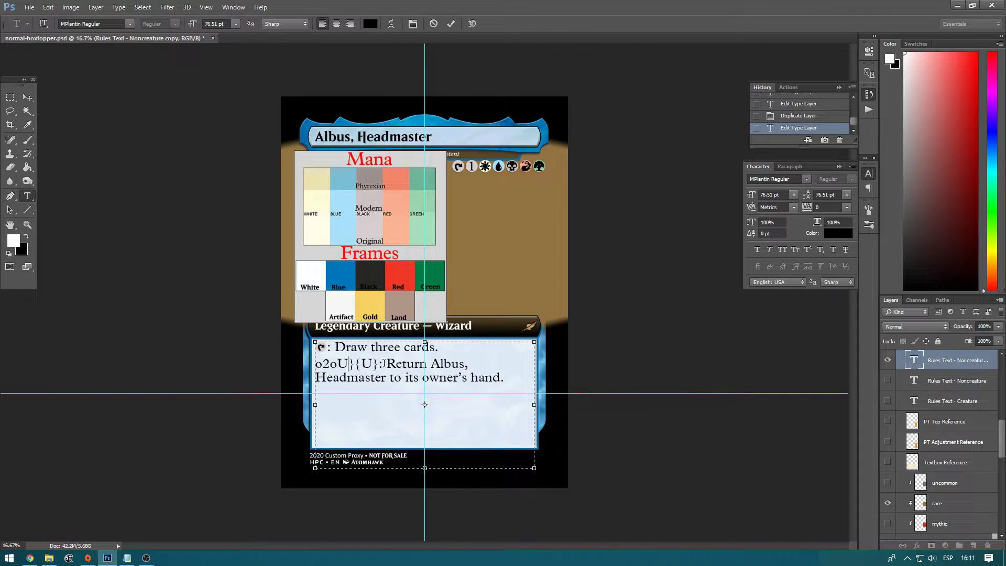
key(Delete)
key(Delete)
text(o)
key(Delete)
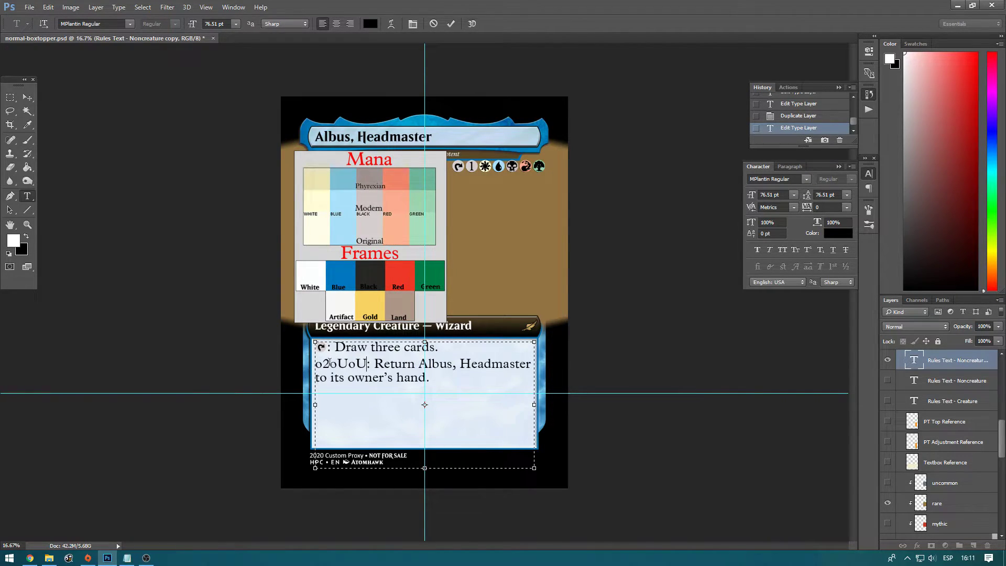
Step: Colour the two U mana codes light blue, sampled from the reference chart
drag(320, 360, 329, 362)
click(331, 365)
click(353, 365)
key(shift+Right)
click(370, 24)
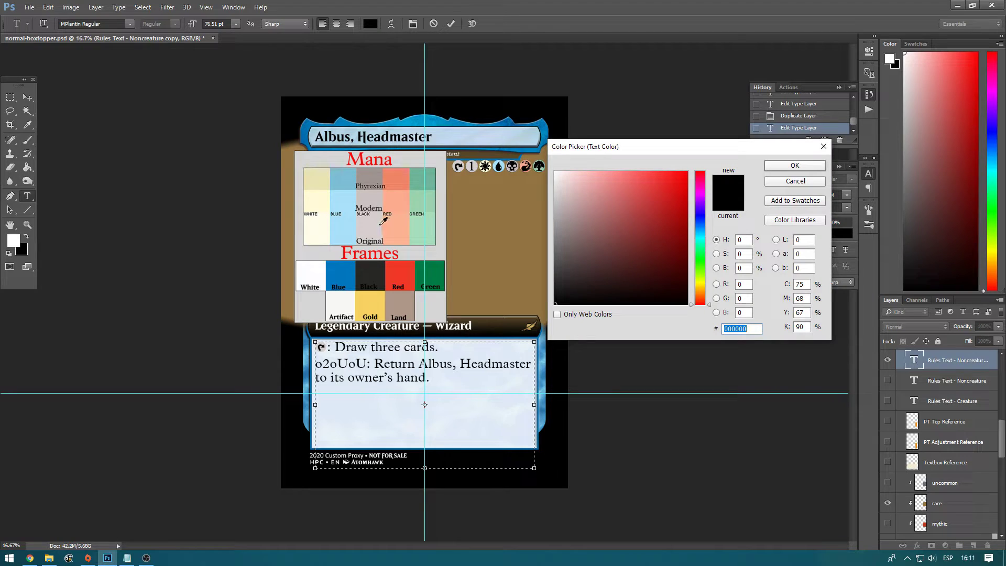
click(340, 198)
click(796, 166)
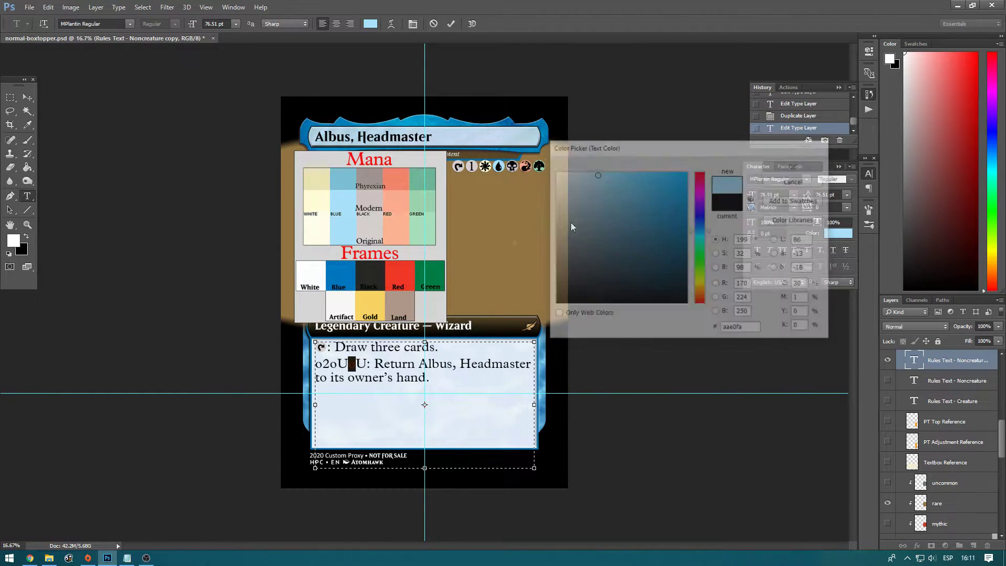
drag(330, 363, 338, 363)
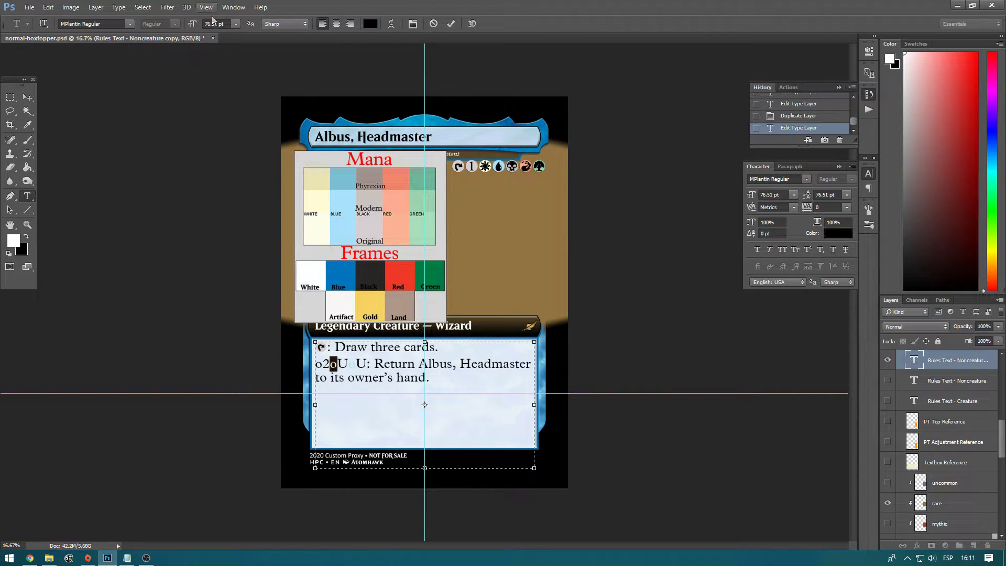
click(370, 23)
click(345, 215)
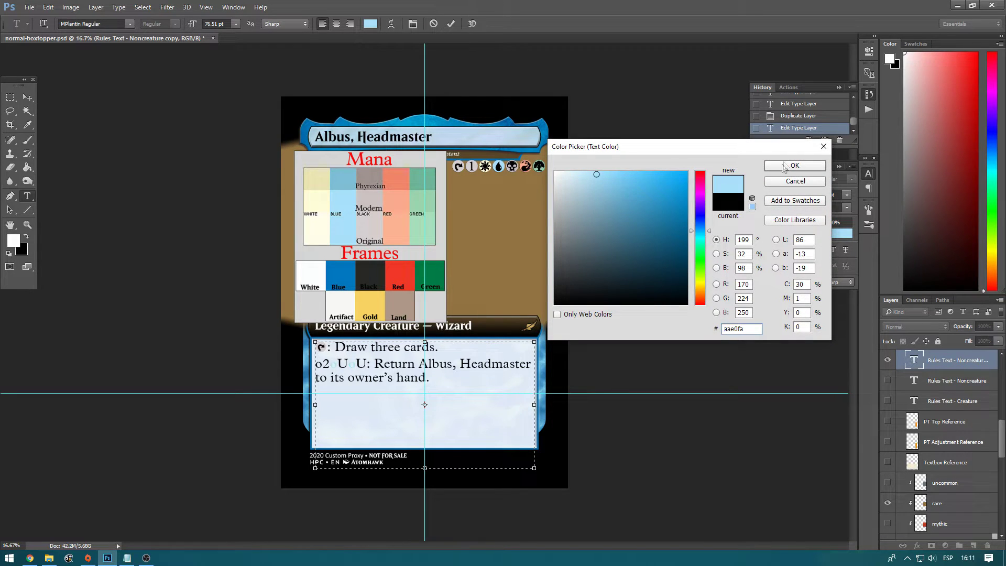
key(Return)
Step: Colour the 2 code light grey and set the whole cost in Magic Symbols 2008
drag(315, 364, 325, 364)
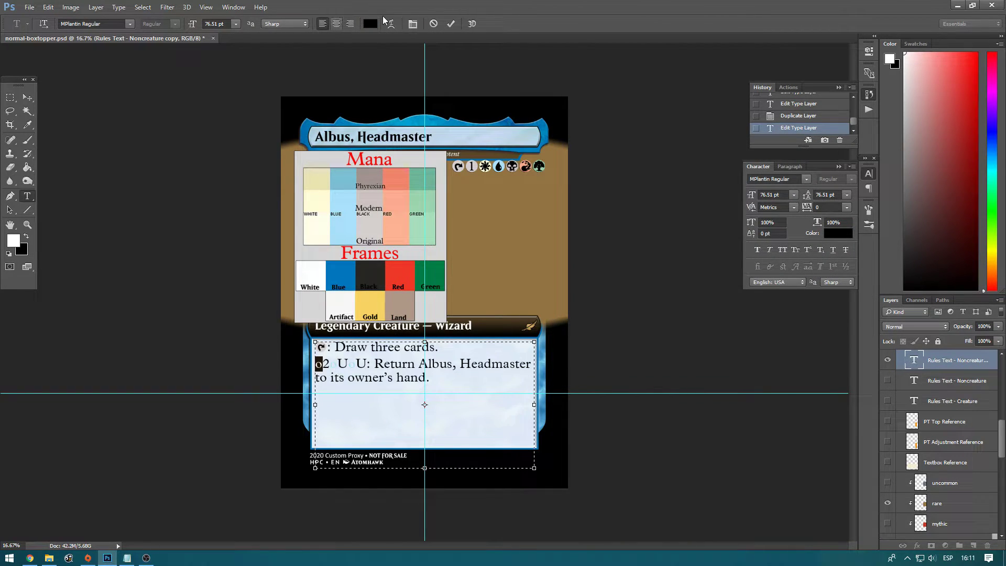
click(370, 24)
click(475, 165)
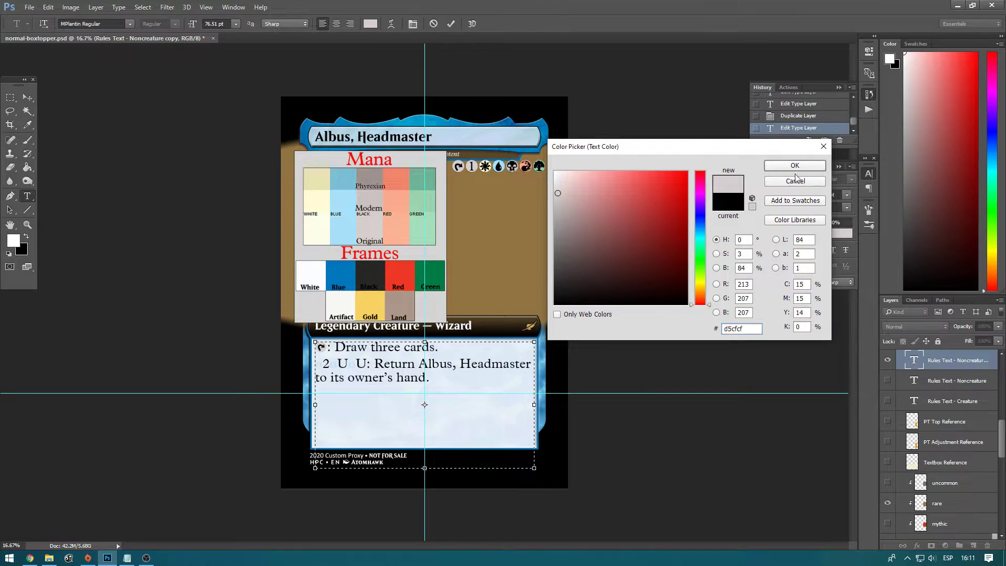
key(Return)
drag(367, 363, 314, 363)
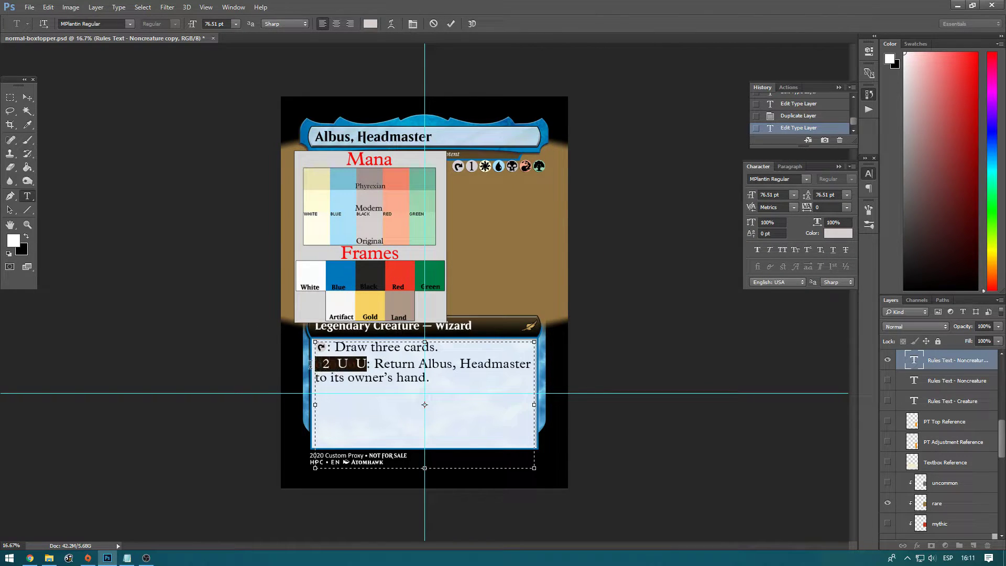
click(131, 24)
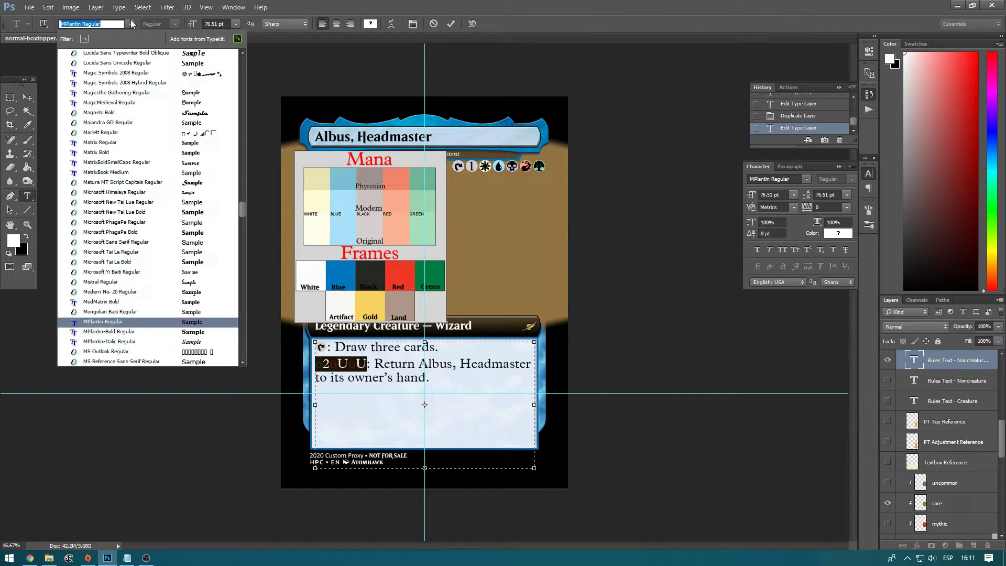
click(216, 74)
click(28, 97)
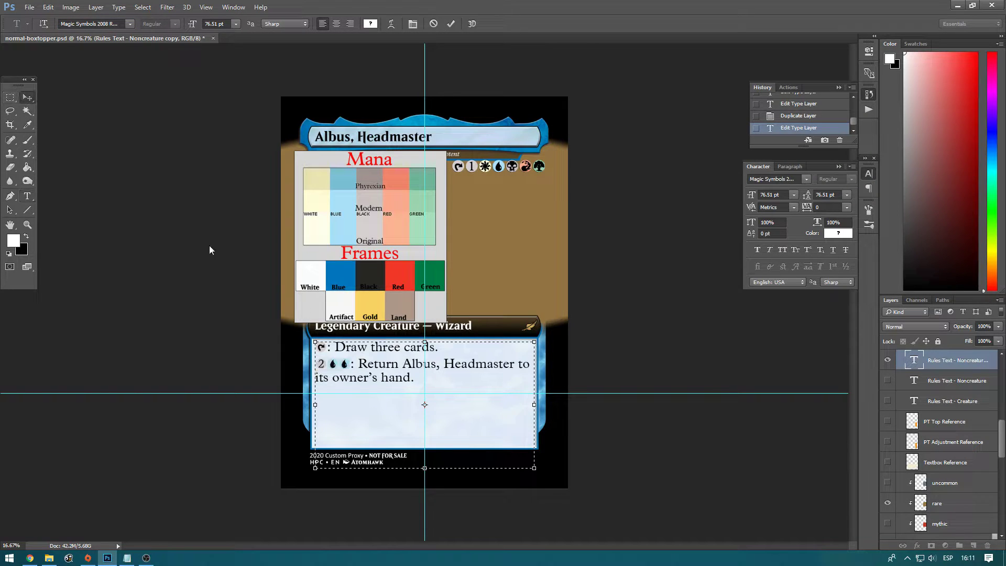
Step: Paste the quote 'It is our choices that show what we truly are…' from Notepad after the abilities
key(t)
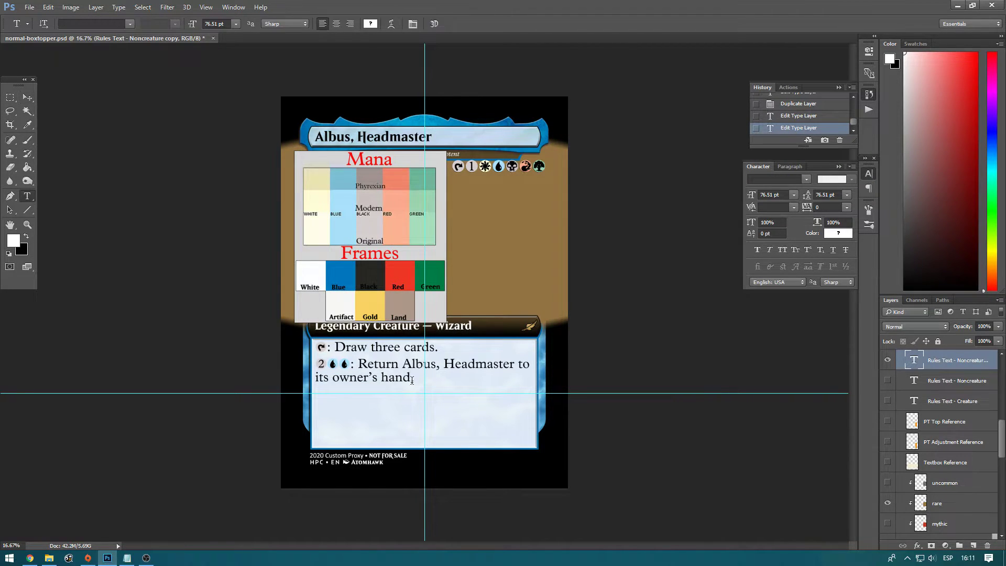
click(414, 373)
click(127, 559)
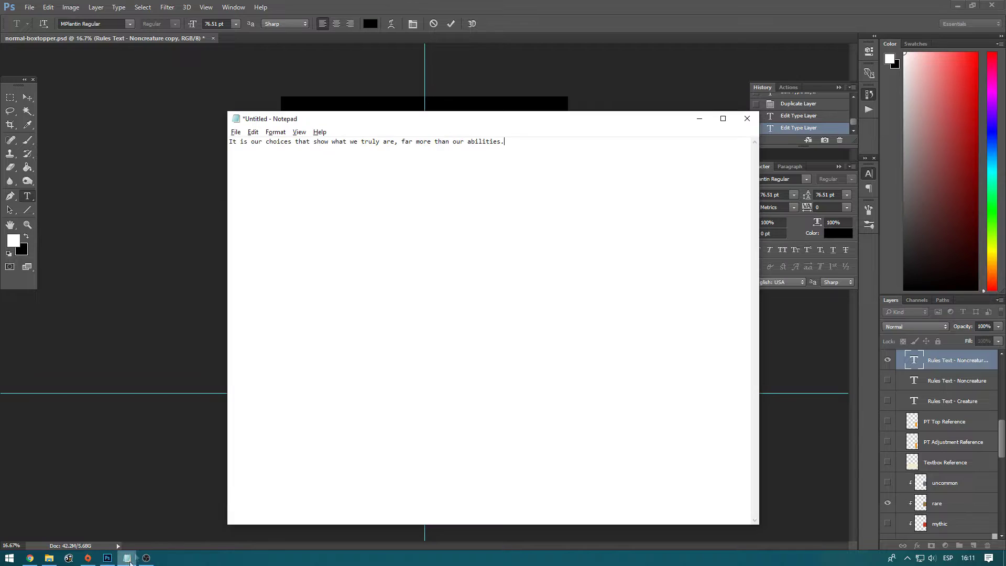
key(ctrl+a)
key(ctrl+c)
key(alt+Tab)
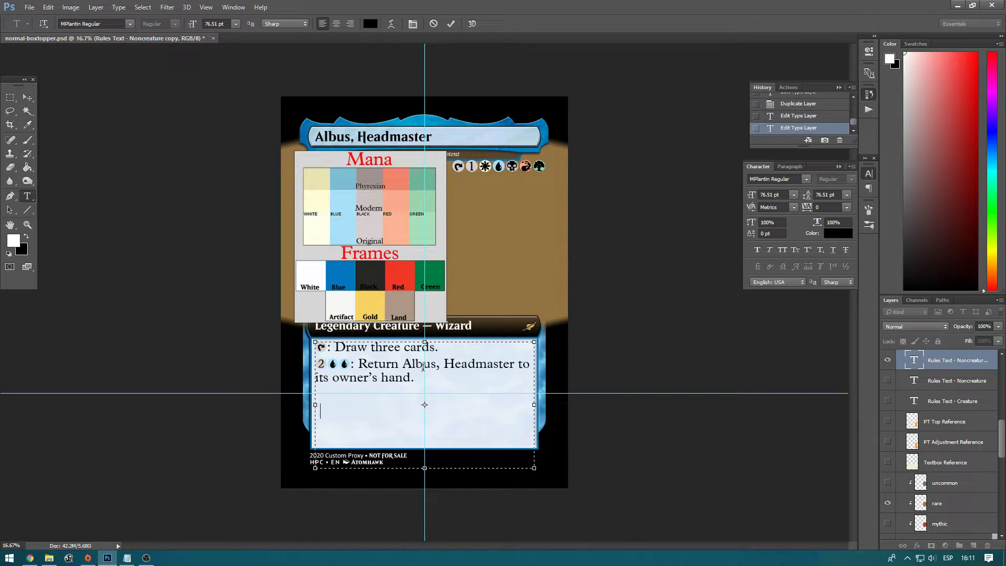
text(sdgdfgsfgs)
key(BackSpace)
key(BackSpace)
key(BackSpace)
key(BackSpace)
key(BackSpace)
key(BackSpace)
key(ctrl+v)
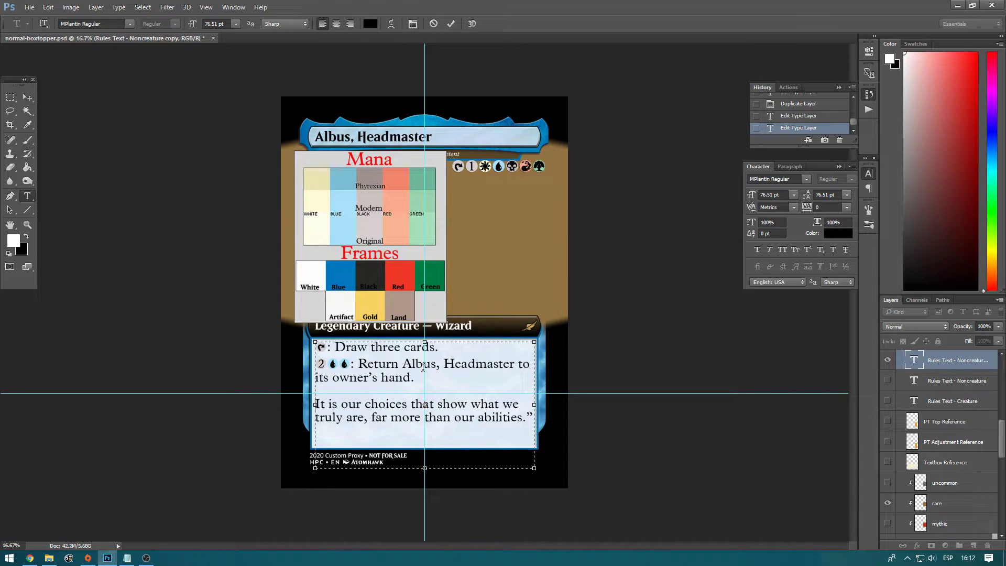
Step: Add an opening quotation mark to the quote and set it in MPlantin-Italic
text(“)
drag(316, 404, 534, 417)
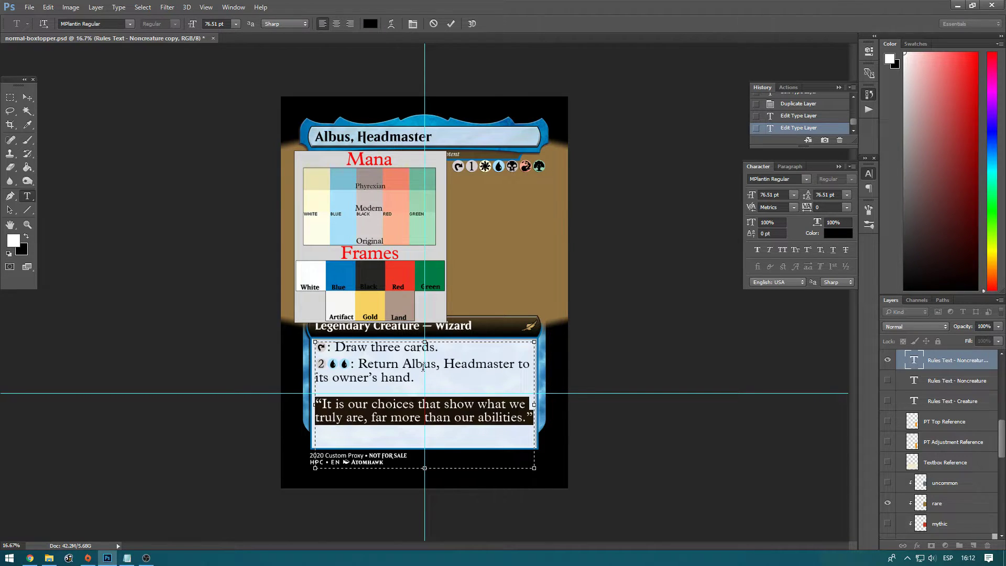
click(132, 22)
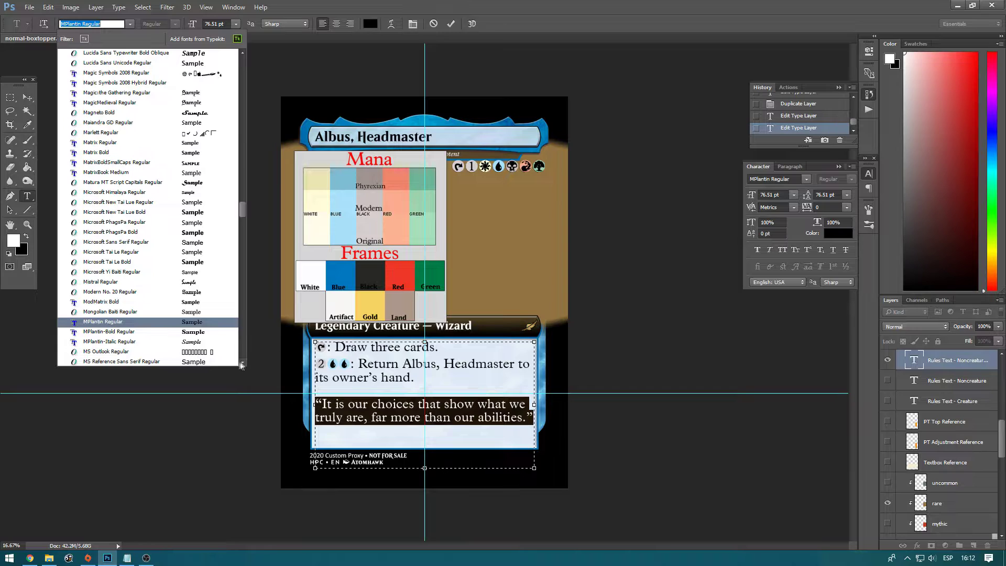
click(205, 341)
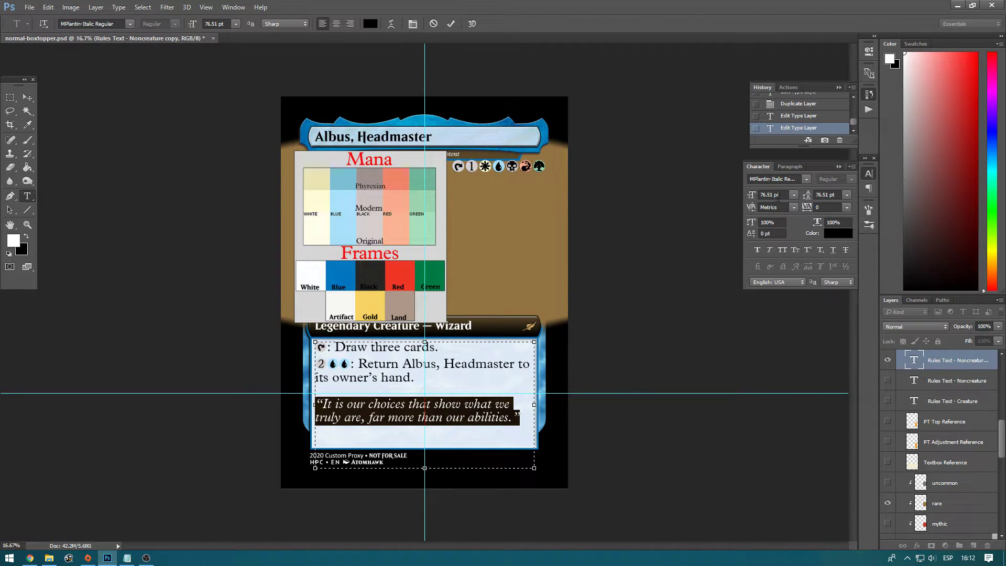
Step: Set the quote's font size and leading to 66 pt and commit the text
click(787, 194)
text(54)
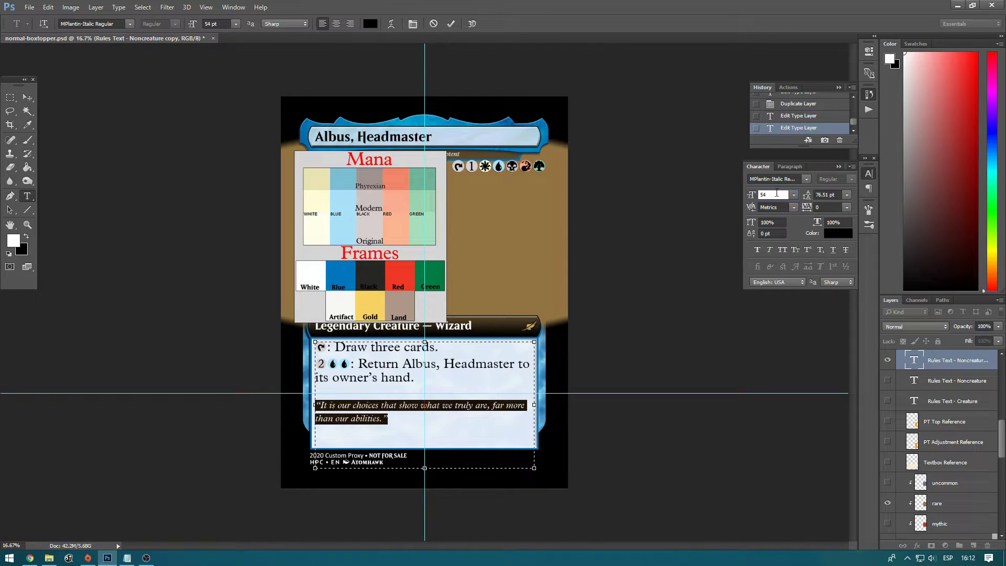
key(BackSpace)
key(BackSpace)
text(66)
key(Return)
click(833, 194)
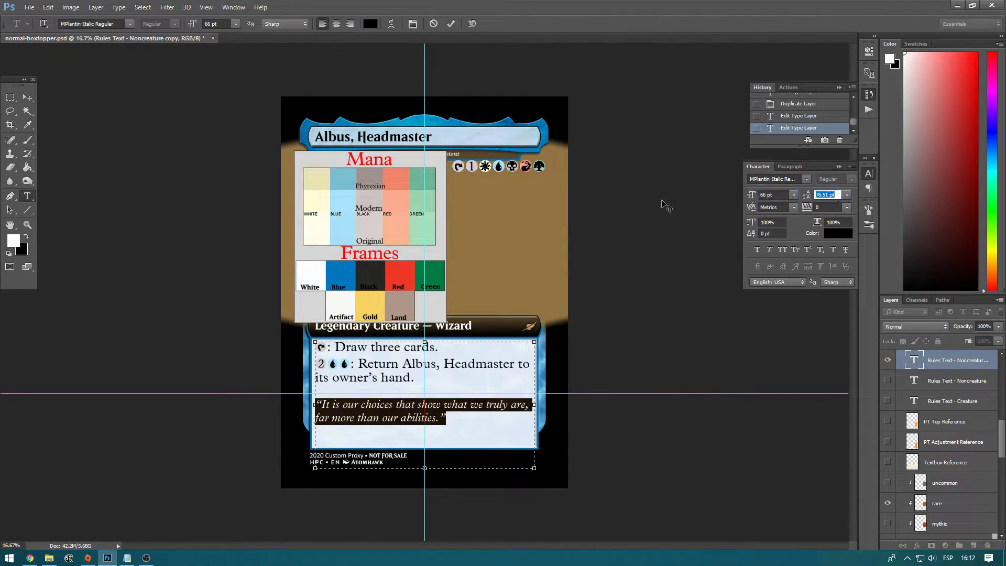
text(66)
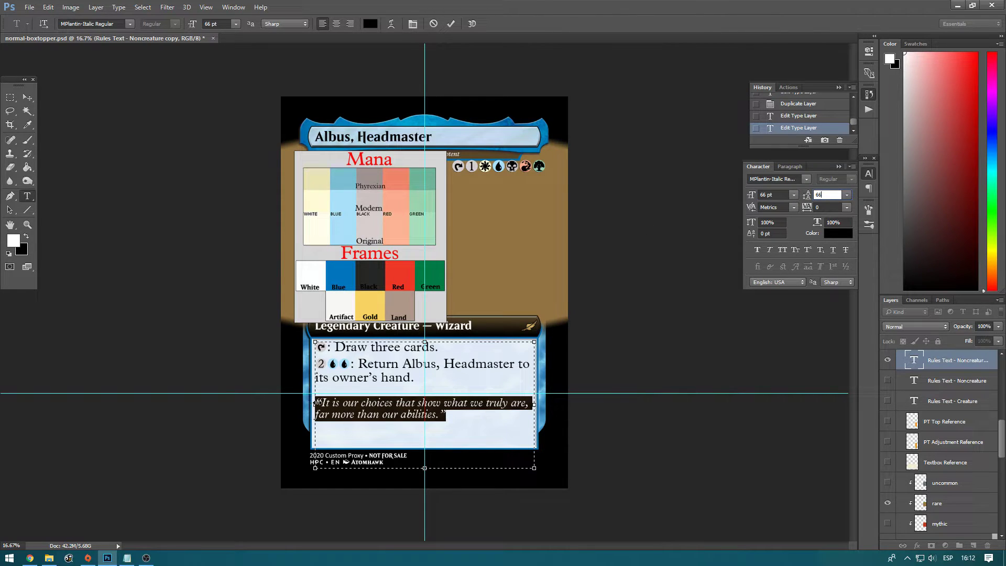
key(Return)
click(322, 401)
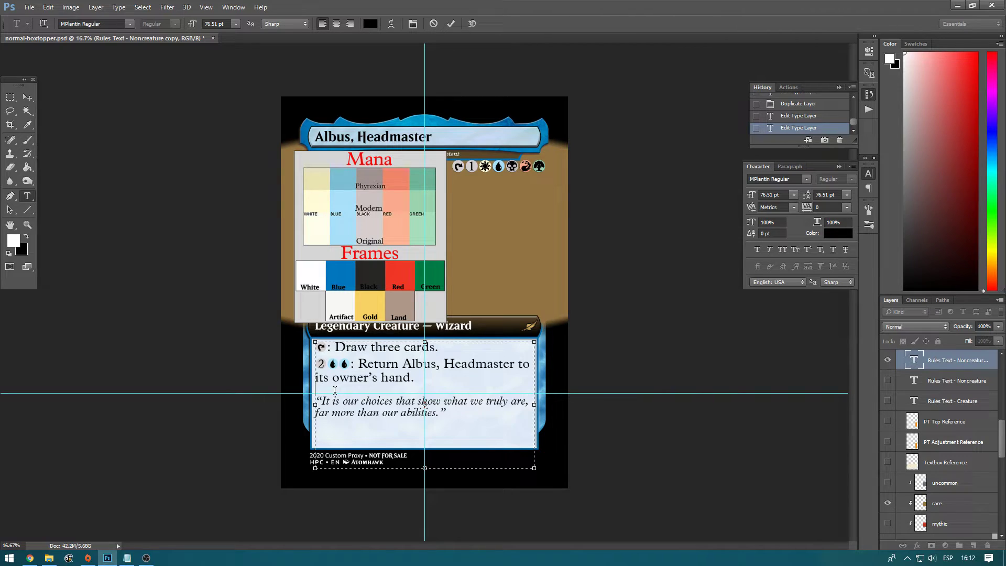
click(327, 393)
click(27, 97)
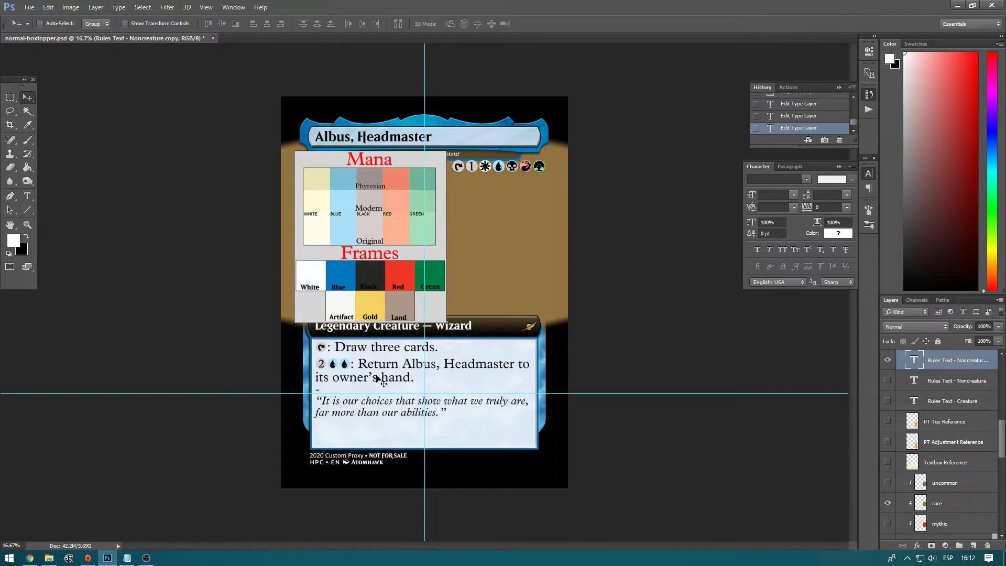
Step: Rasterize the copied Rules Text layer
right_click(960, 368)
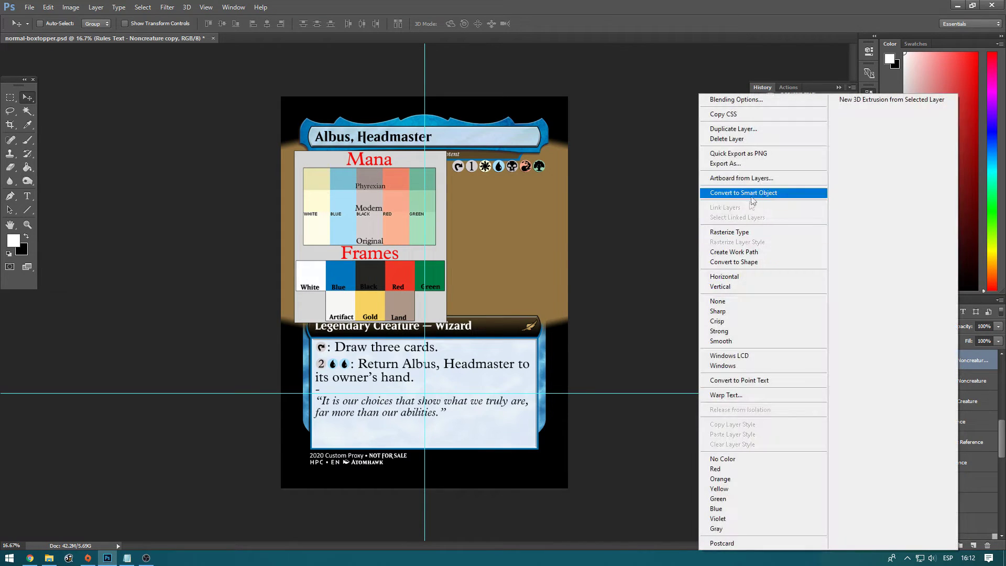
click(670, 5)
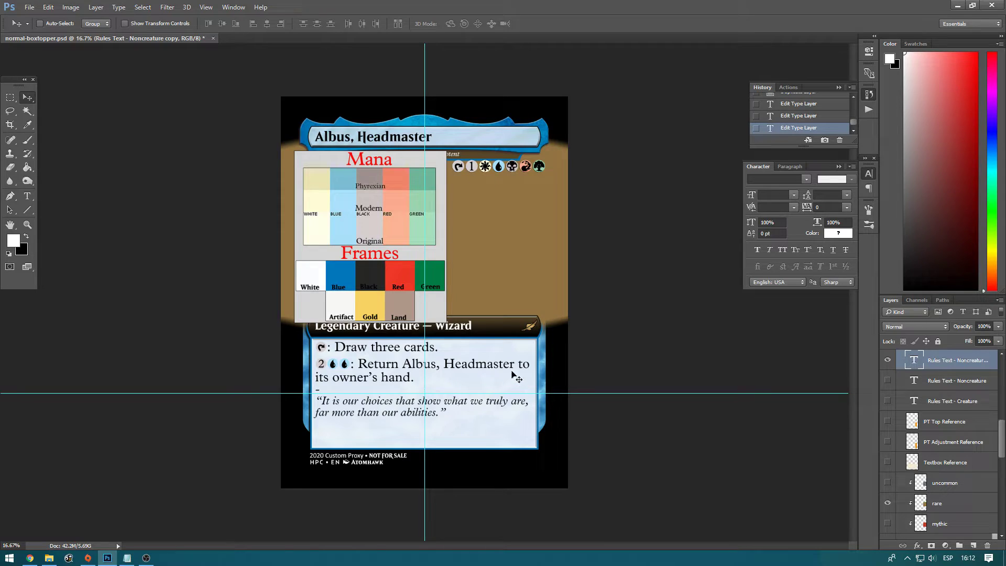
key(ctrl+t)
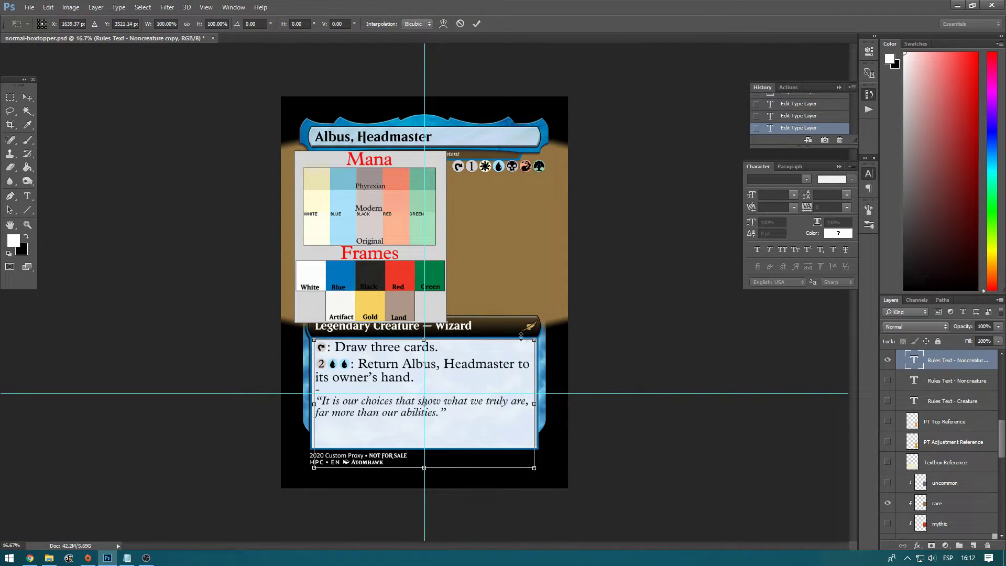
click(27, 98)
right_click(924, 359)
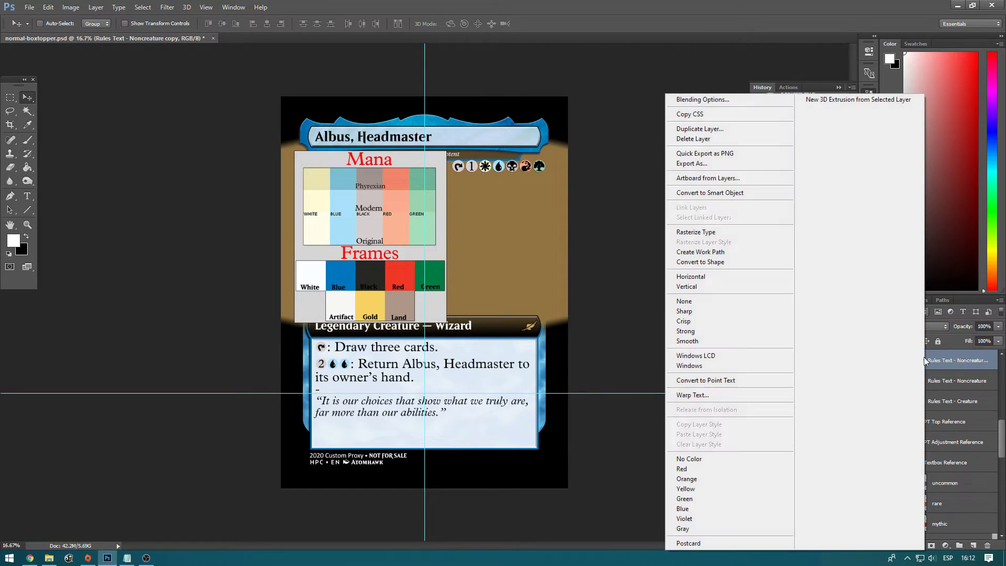
click(703, 232)
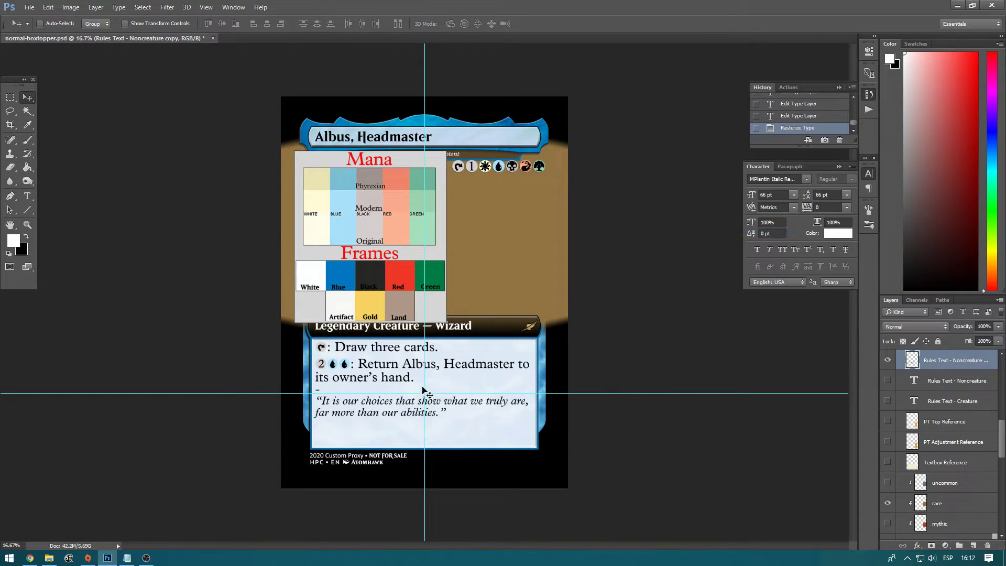
Step: Nudge the rasterized rules text two steps down within the blue text box
key(ctrl+t)
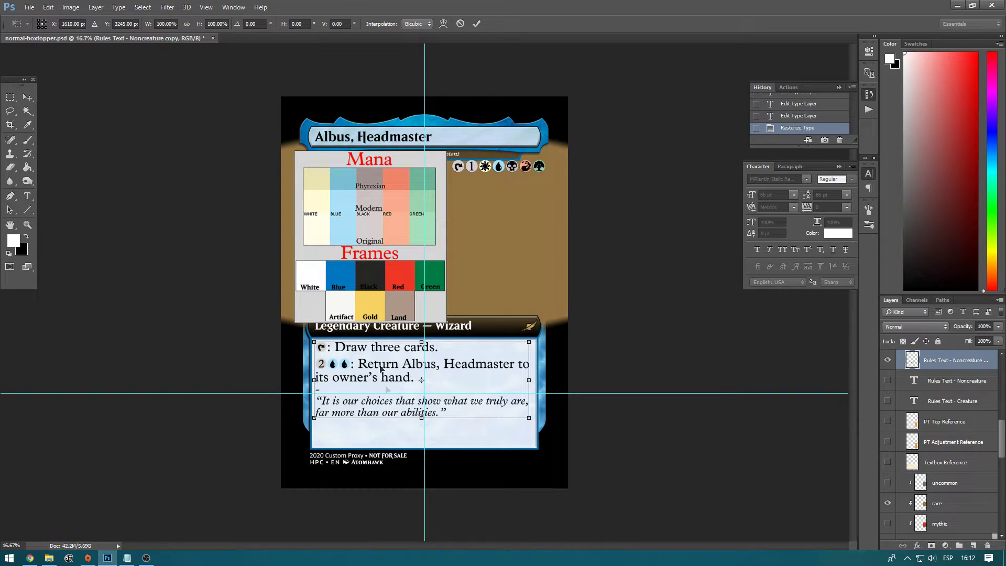
key(Return)
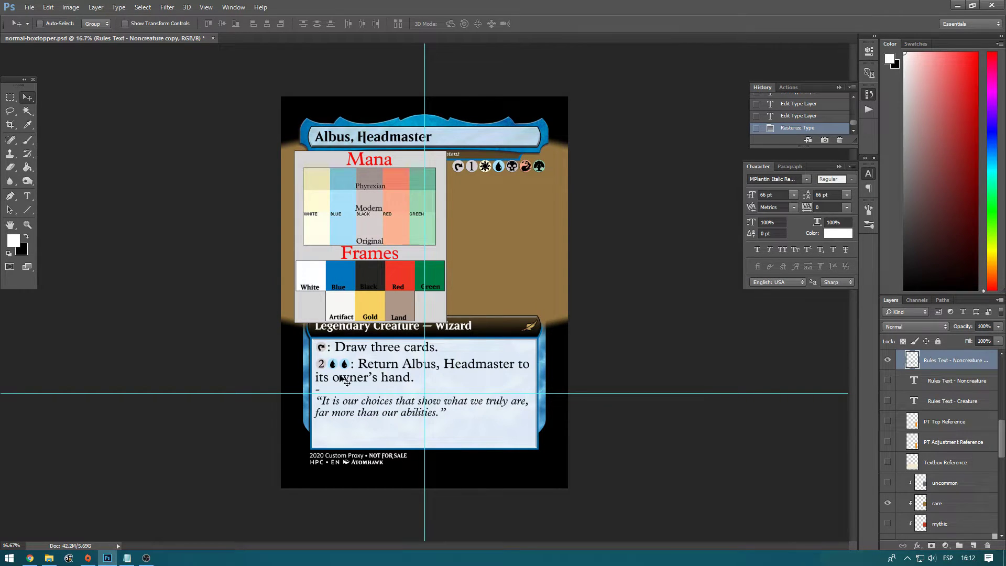
key(z)
click(395, 412)
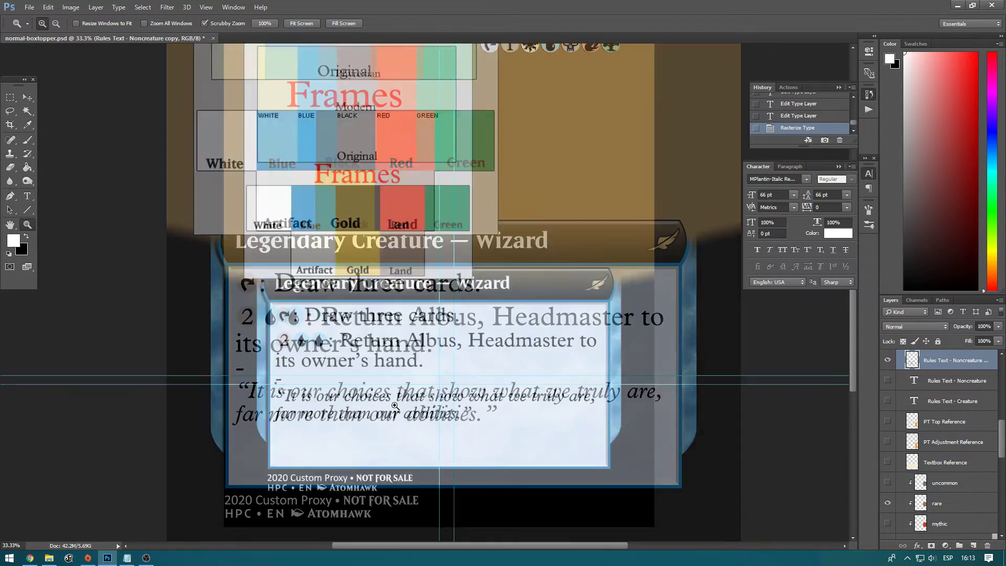
click(444, 408)
key(ctrl+t)
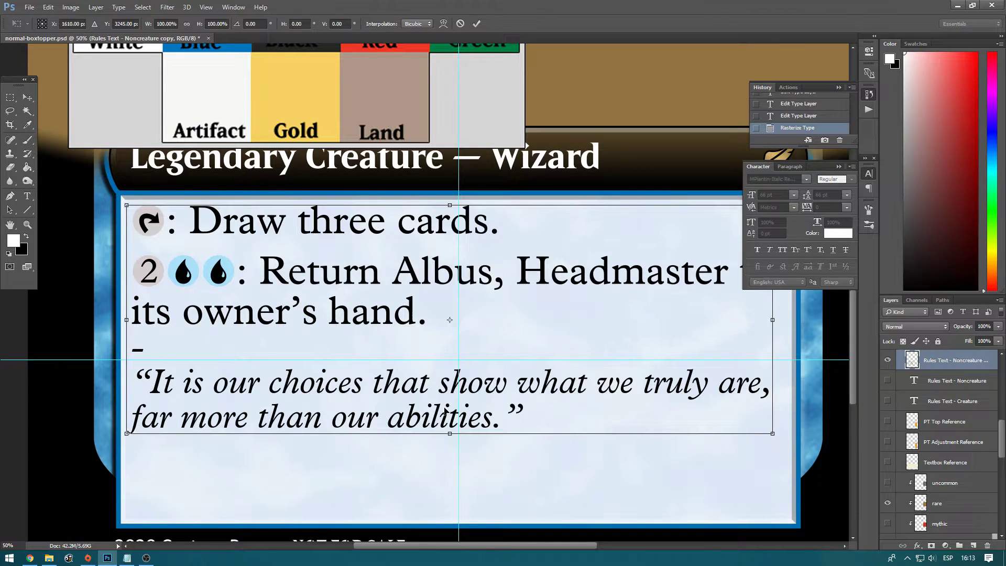
key(Down)
key(Down)
key(Down)
key(Down)
key(Down)
key(Down)
key(Down)
key(Down)
key(Down)
key(Down)
key(Down)
key(Down)
key(Down)
key(Down)
key(Down)
key(Down)
key(Down)
key(Down)
key(Down)
key(Down)
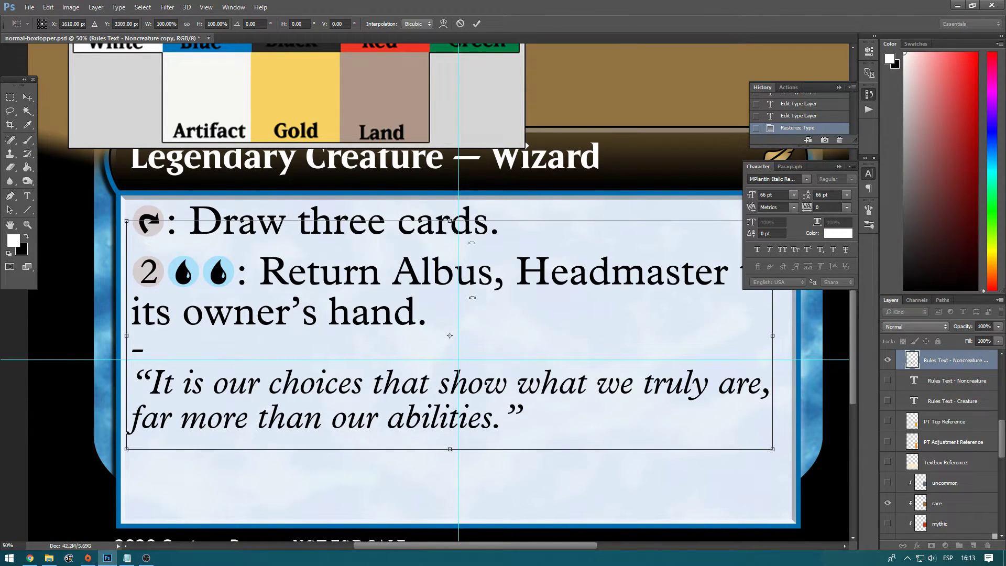
key(Down)
key(Down)
key(Down)
key(Down)
key(Down)
key(Down)
key(Down)
key(Down)
key(Down)
key(Down)
key(Down)
key(Down)
key(Down)
key(Down)
key(Down)
key(Down)
key(Down)
key(Down)
key(Down)
key(Down)
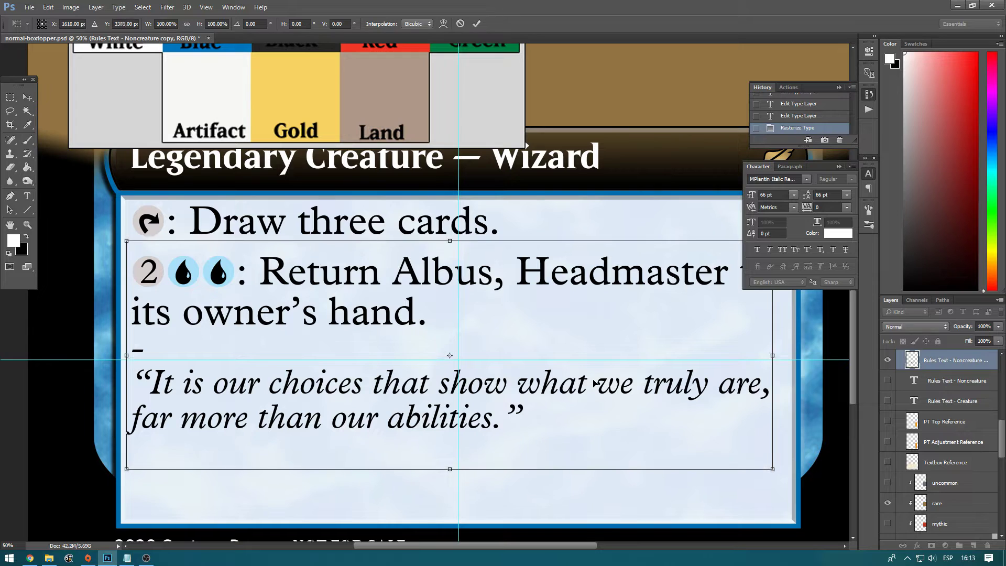
key(Return)
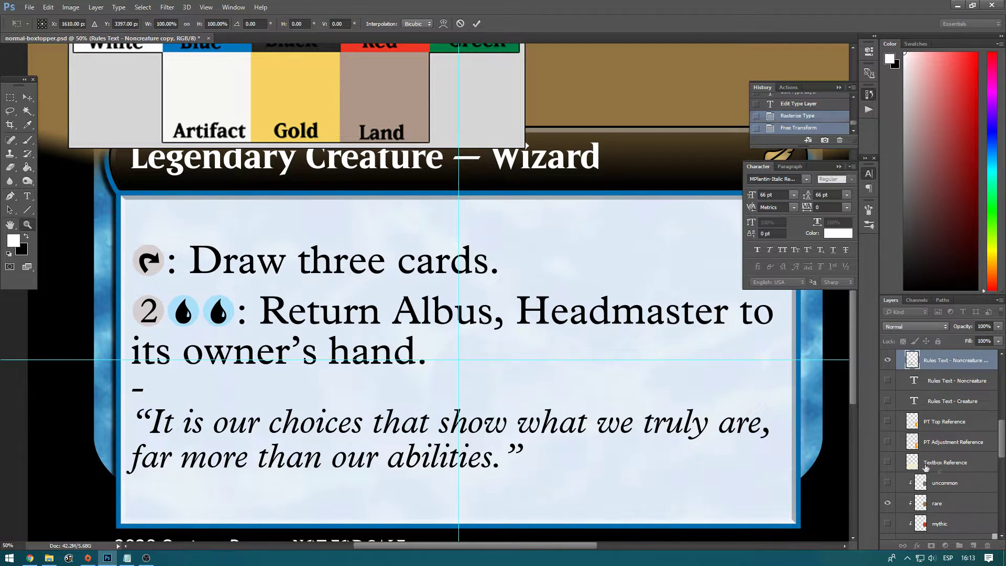
Step: Check the rules text placement against the Textbox Reference and fit the card back in view
click(888, 463)
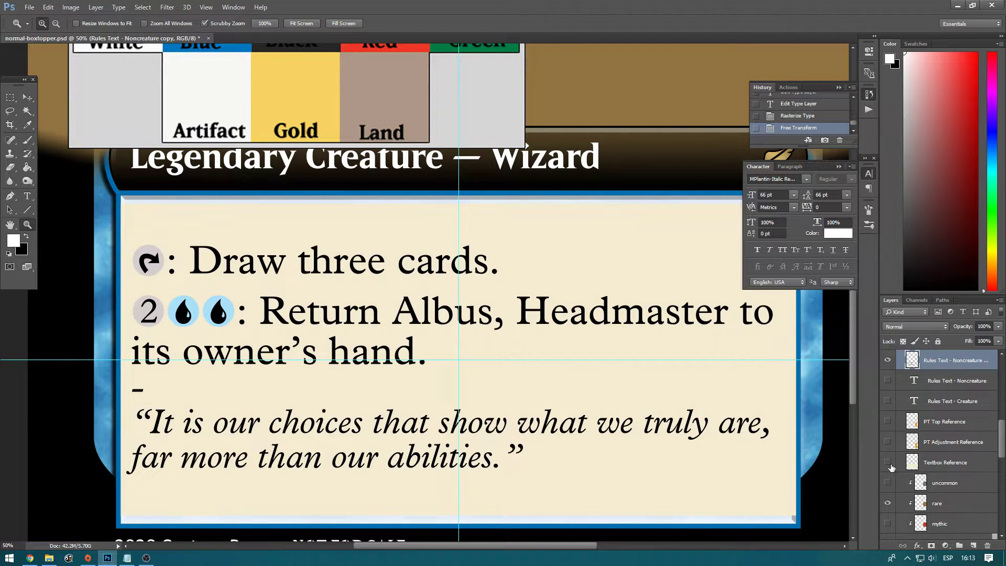
click(891, 466)
click(429, 377)
click(429, 377)
click(430, 377)
key(ctrl+t)
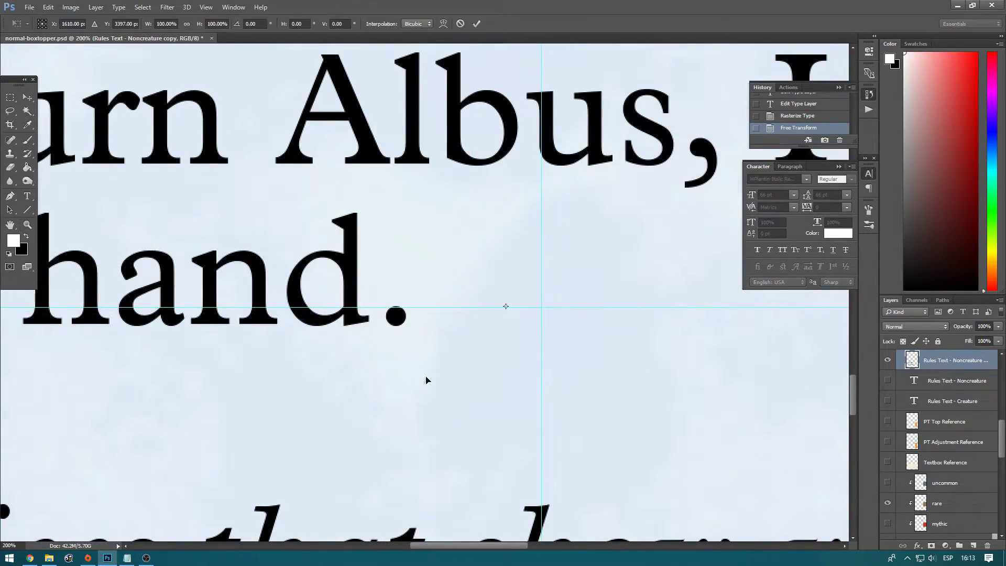
key(Return)
key(ctrl+0)
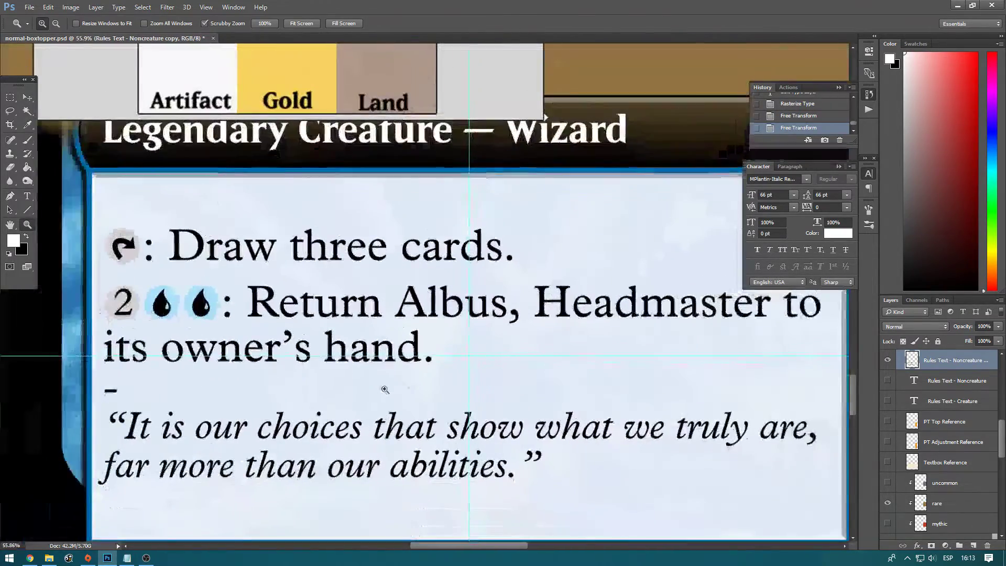
Step: Place a horizontal guide at the height of the dash below the rules text
drag(107, 393, 104, 387)
key(t)
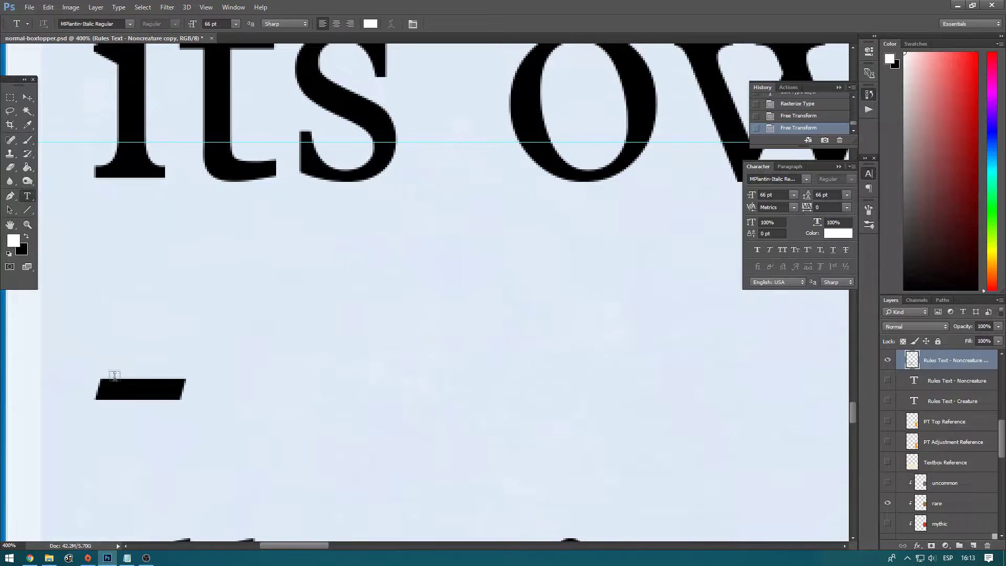
key(m)
drag(81, 360, 195, 431)
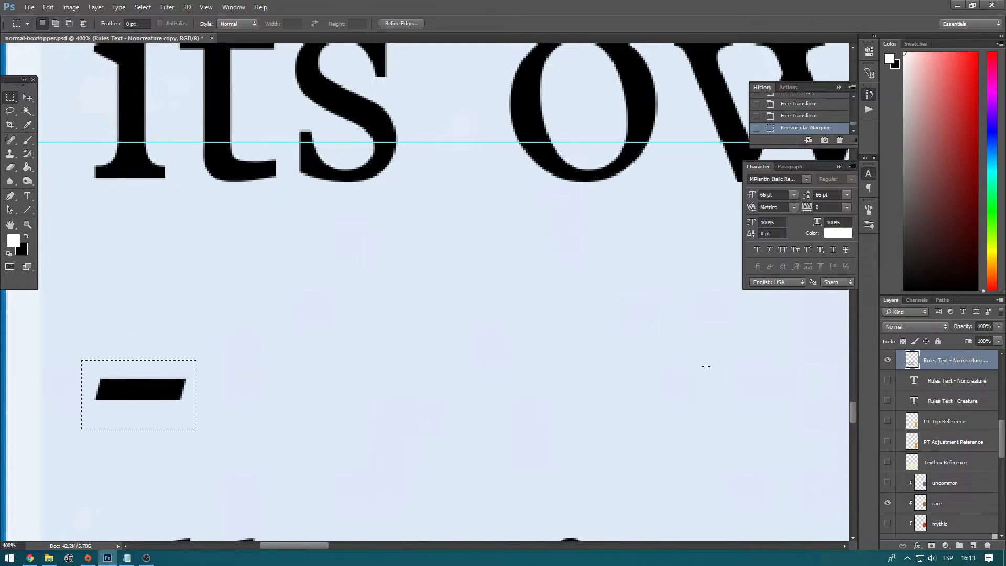
ctrl+click(913, 362)
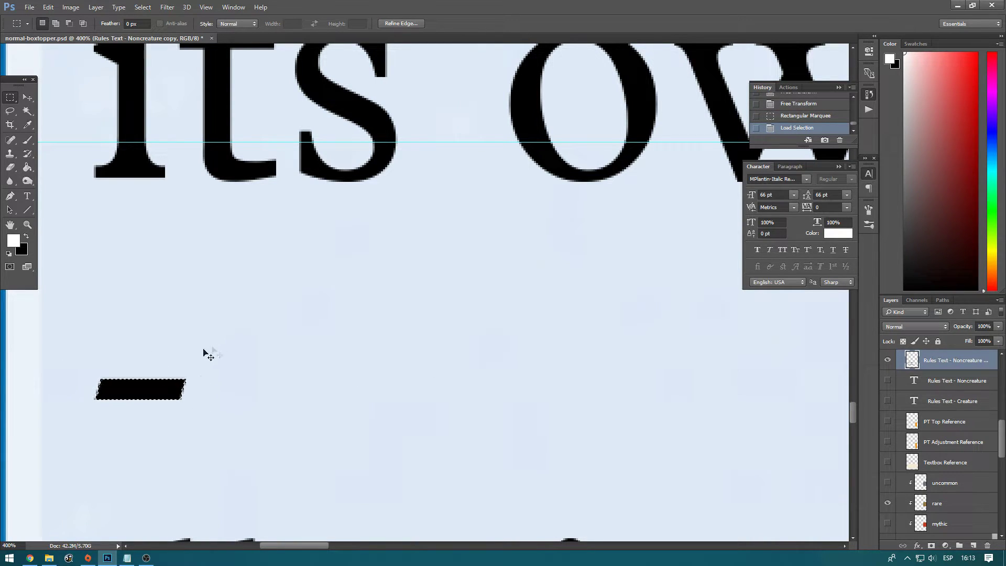
key(ctrl+t)
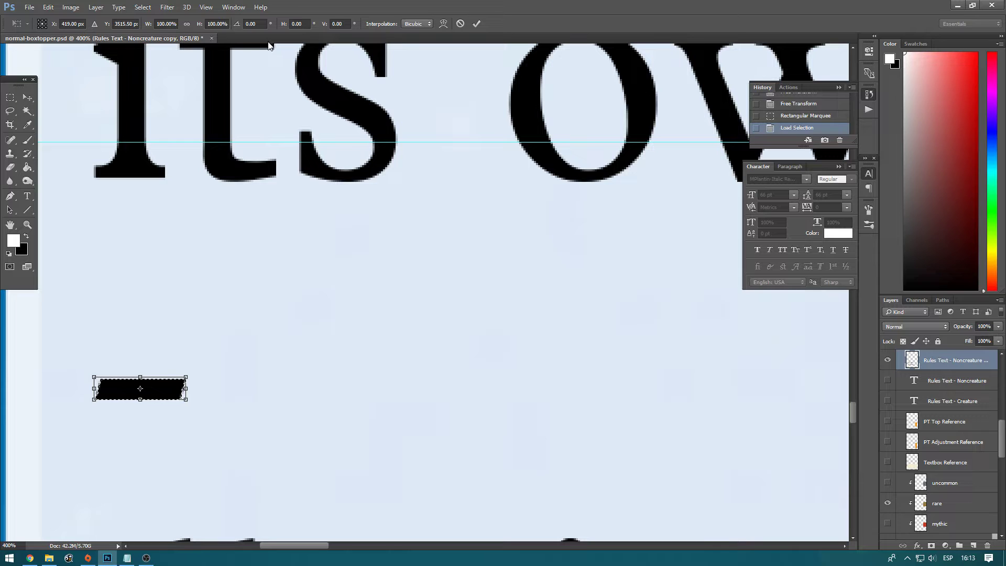
key(ctrl+r)
drag(263, 53, 160, 399)
Step: Select the dash and delete it from the rasterized rules layer
key(Escape)
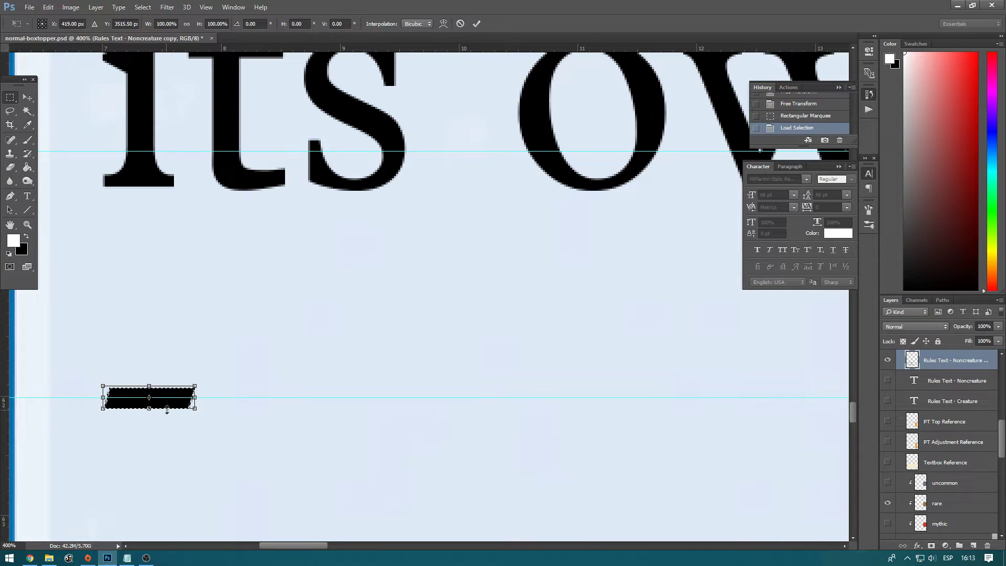
key(m)
key(ctrl+d)
drag(78, 361, 288, 440)
key(Delete)
key(ctrl+d)
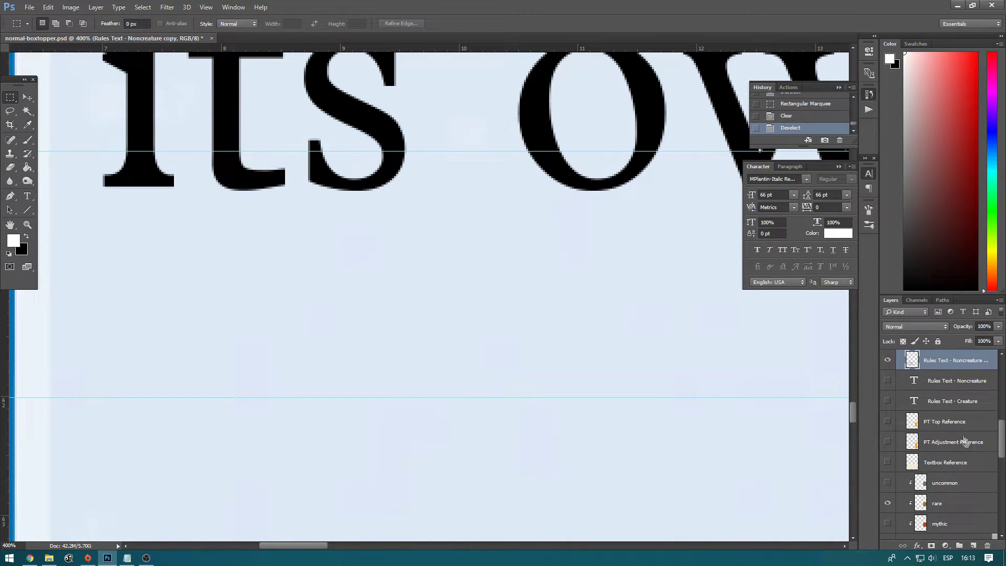
Step: Show the flavor text divider layer and move it down three nudges onto the guide
scroll(967, 441, up, 3)
click(888, 401)
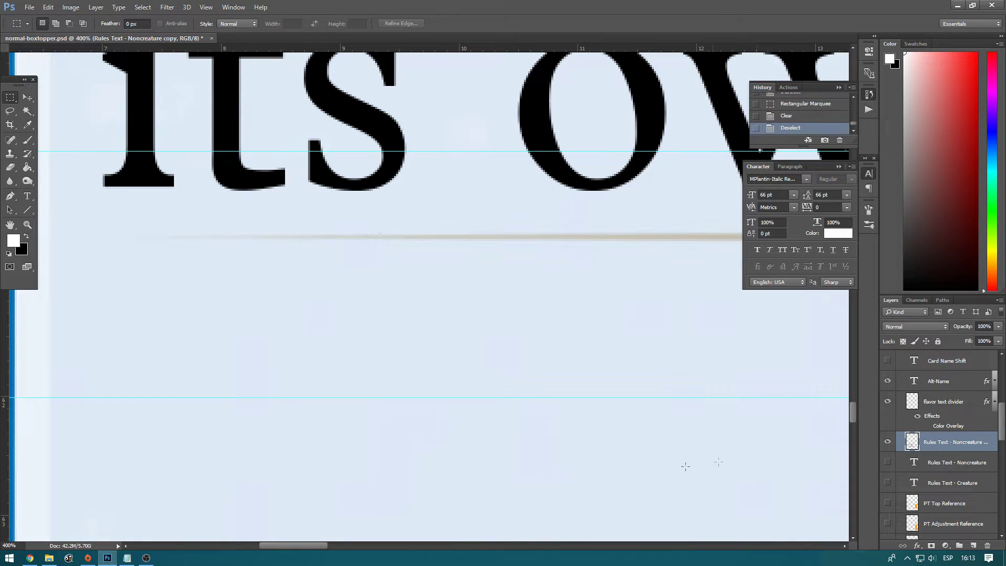
drag(313, 546, 495, 560)
key(ctrl+t)
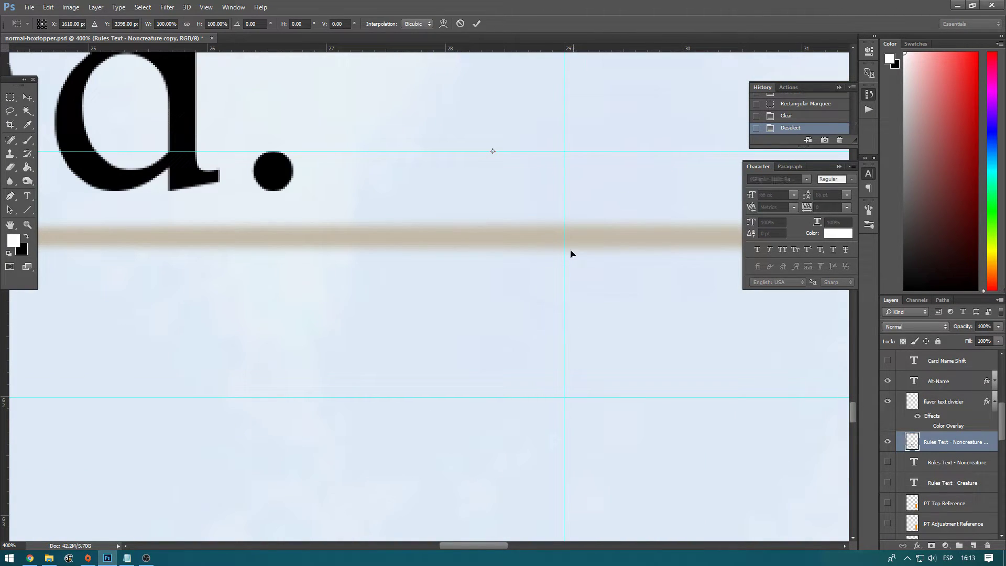
key(Escape)
key(alt+bracketright)
key(ctrl+t)
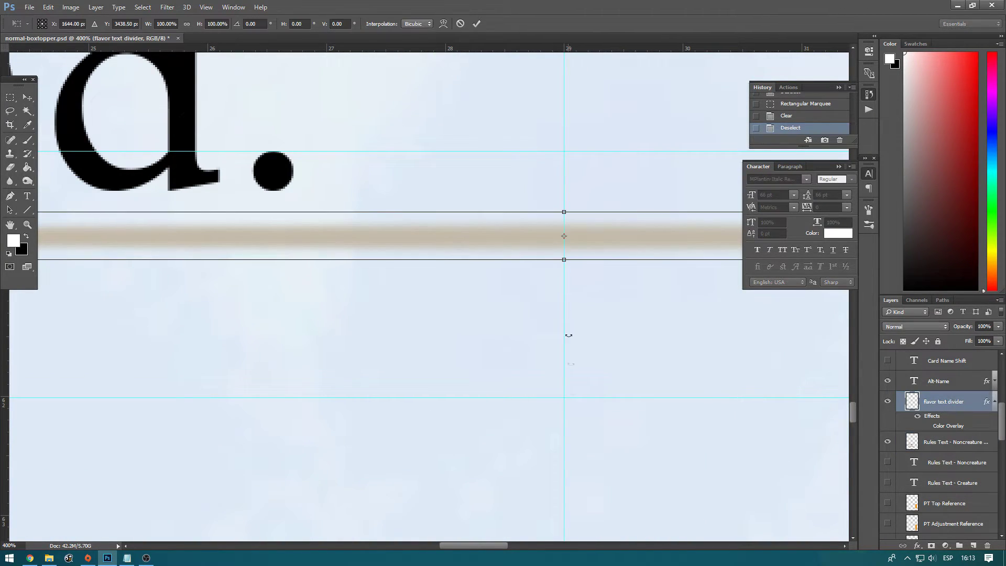
key(Down)
key(Down)
key(Down)
key(Down)
key(Down)
key(Down)
key(Down)
key(Down)
key(Down)
key(Down)
key(Down)
key(Down)
key(Down)
key(Down)
key(Down)
key(Down)
key(Down)
key(Down)
key(Down)
key(Down)
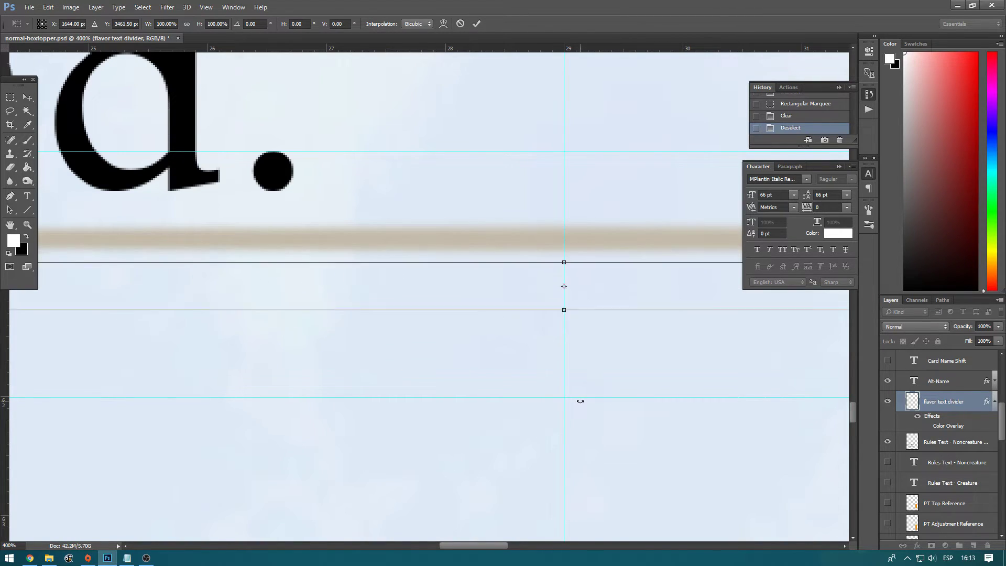
key(Down)
key(Down)
key(Down)
key(Down)
key(Down)
key(Down)
key(Down)
key(Down)
key(Down)
key(Down)
key(Down)
key(Down)
key(Down)
key(Down)
key(Down)
key(Down)
key(Down)
key(Down)
key(Down)
key(Down)
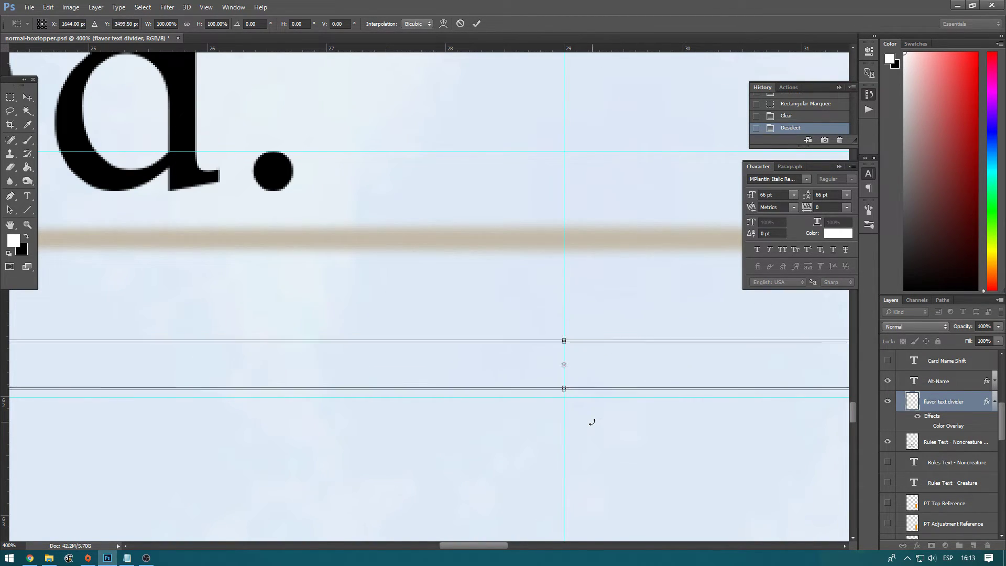
key(Down)
key(Down)
key(Down)
key(Down)
key(Down)
key(Down)
key(Return)
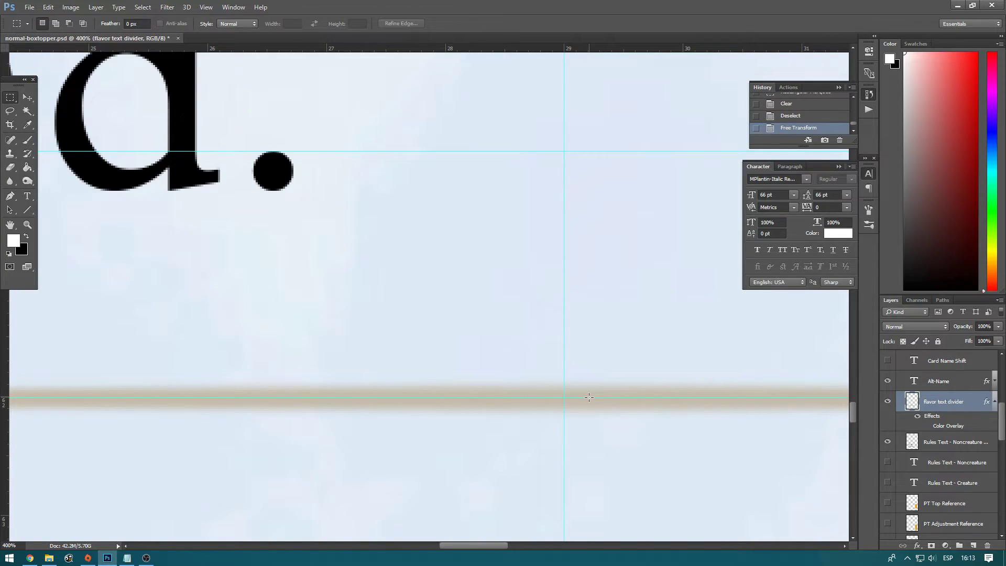
Step: Remove the guide and zoom out to view the whole card
drag(589, 398, 562, 10)
key(z)
drag(654, 265, 549, 278)
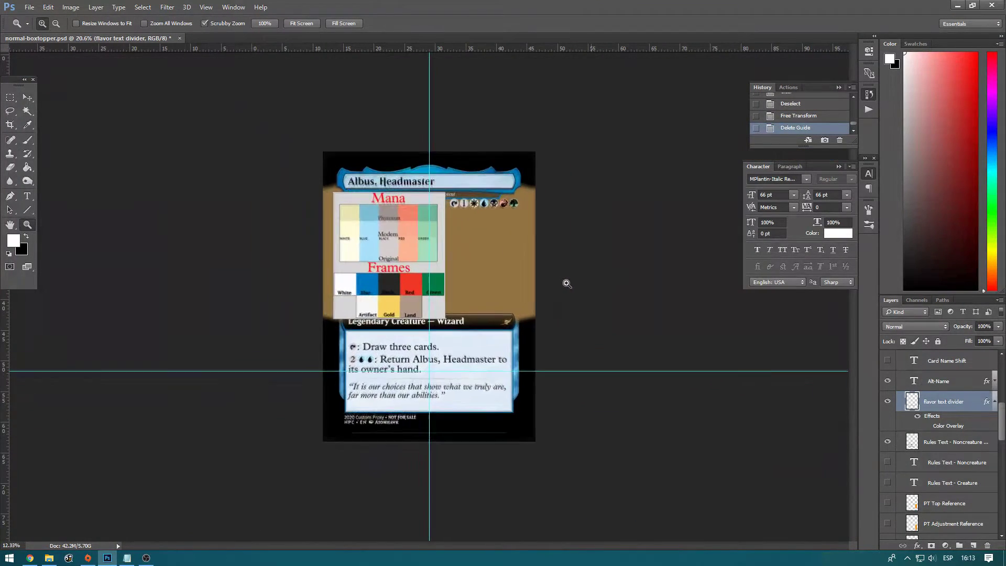
scroll(942, 472, down, 8)
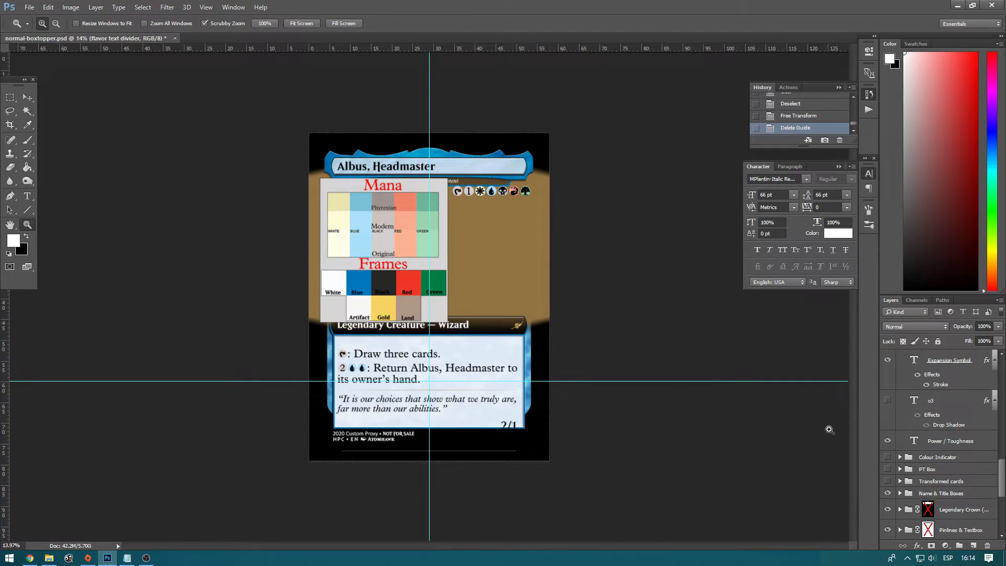
Step: Edit the card's power/toughness value after checking the reference card
key(alt+Tab)
key(alt+Tab)
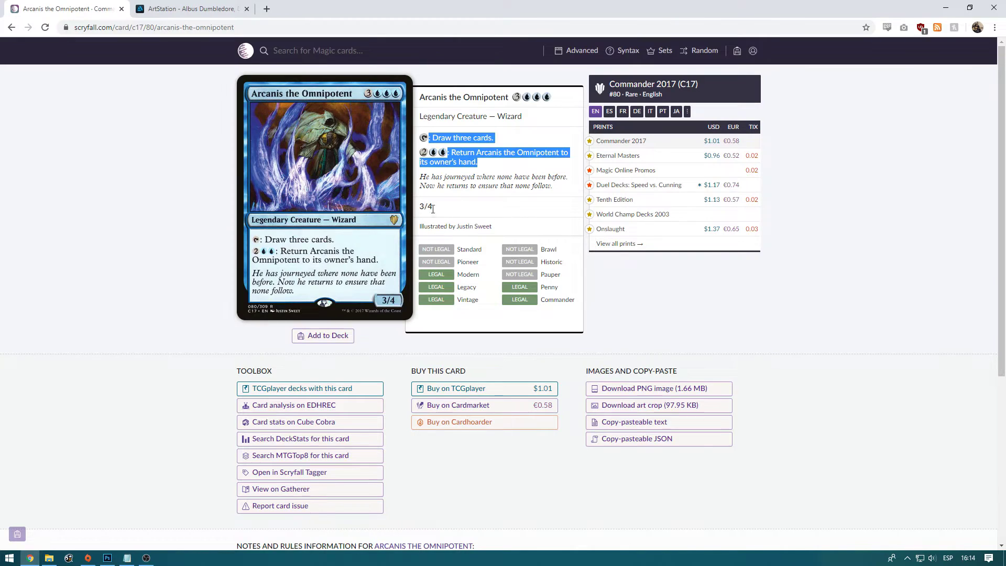
key(alt+Tab)
key(t)
click(508, 425)
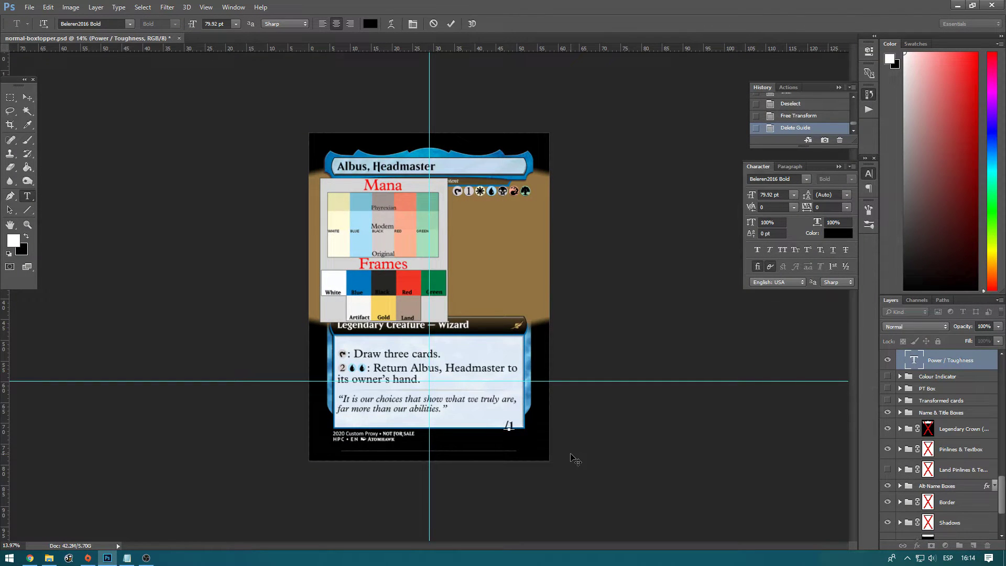
key(BackSpace)
text(2/)
text(4)
click(28, 97)
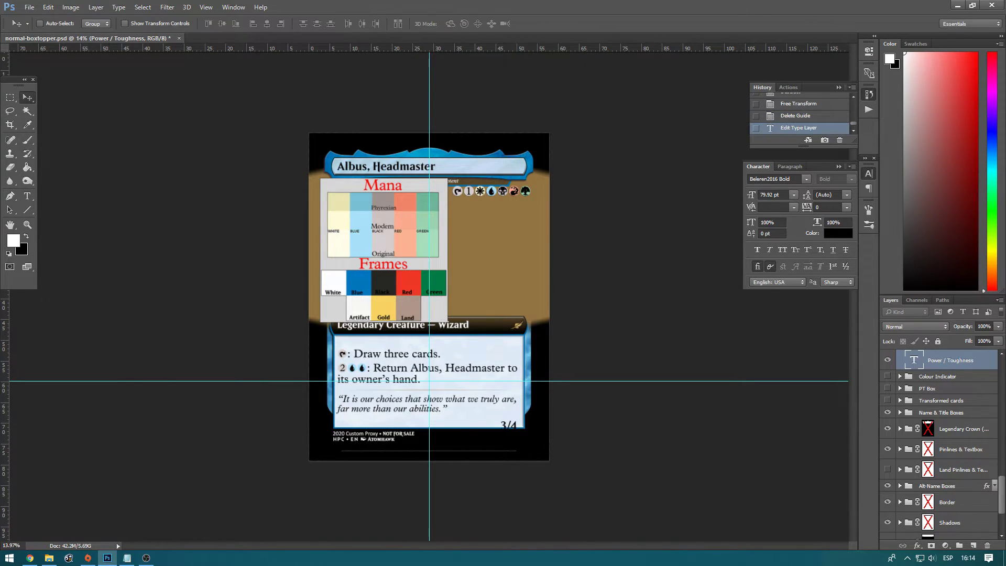
Step: Show the blue PT Box behind the power/toughness and hide the colour reference chart
click(900, 388)
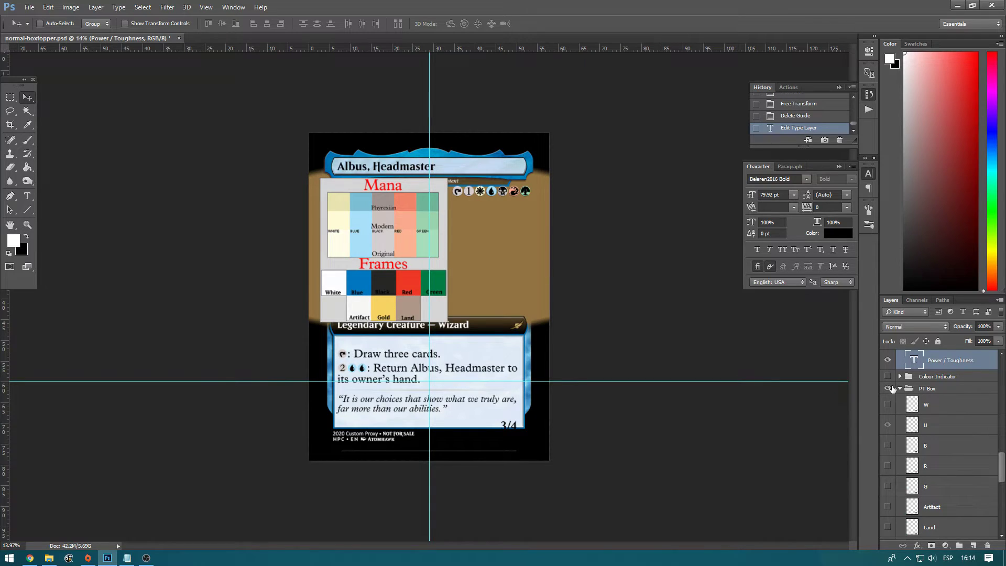
click(888, 388)
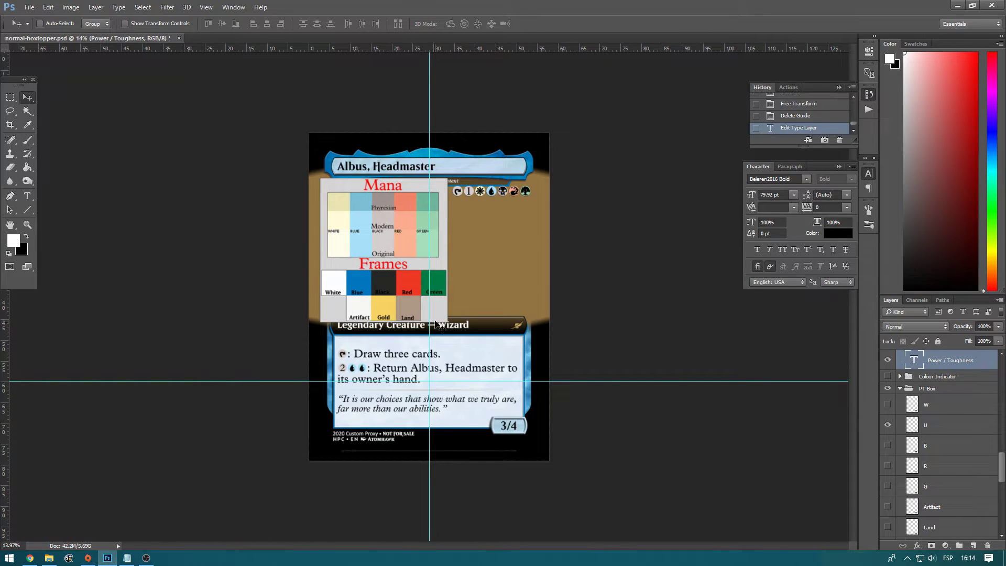
scroll(886, 377, up, 5)
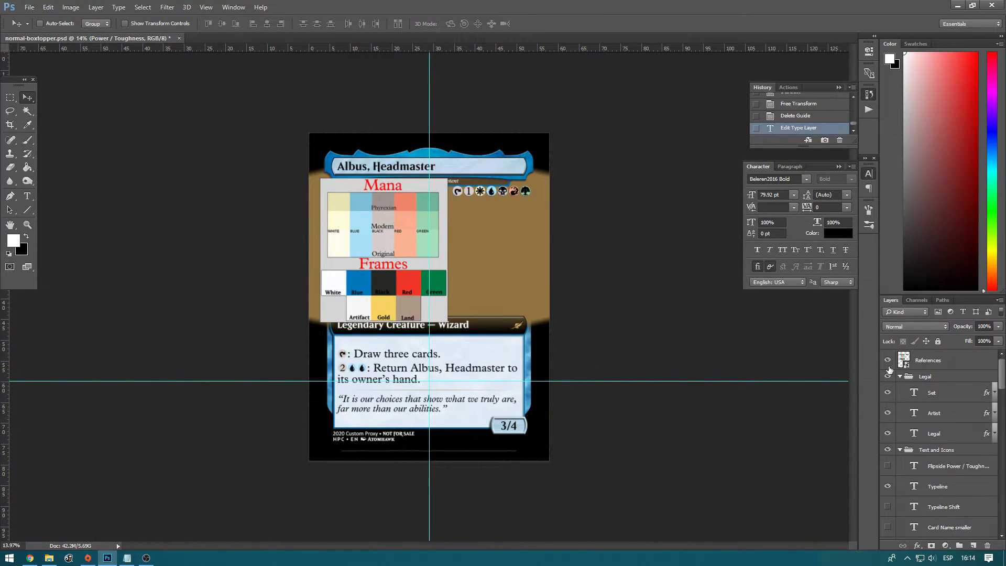
click(888, 361)
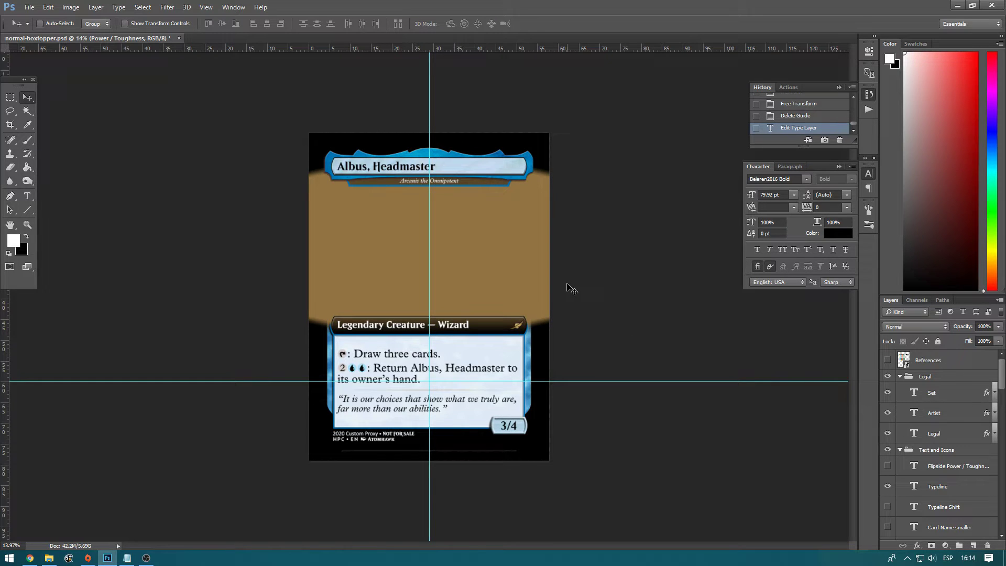
Step: Download the Dumbledore artwork from its ArtStation page
key(alt+Tab)
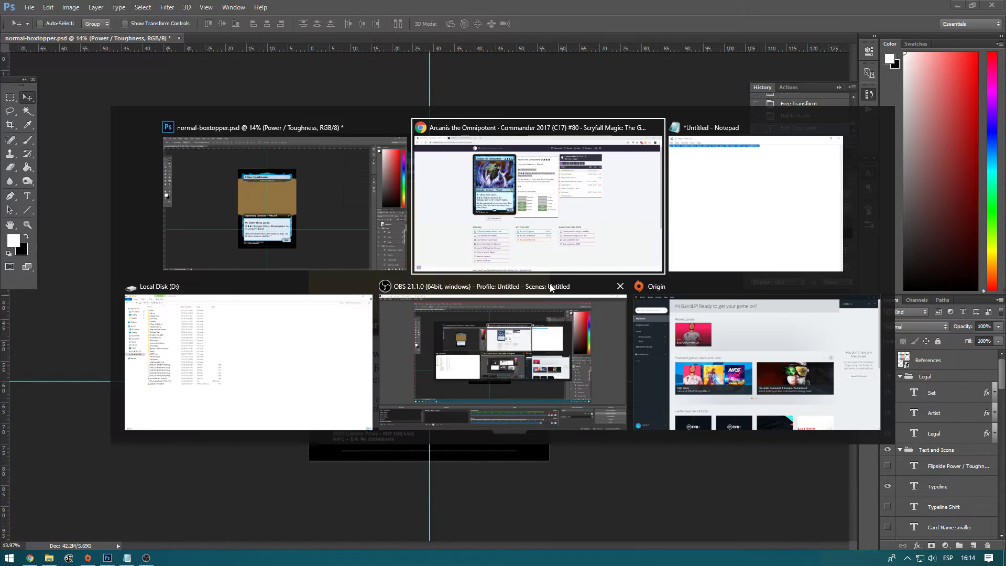
key(ctrl+Tab)
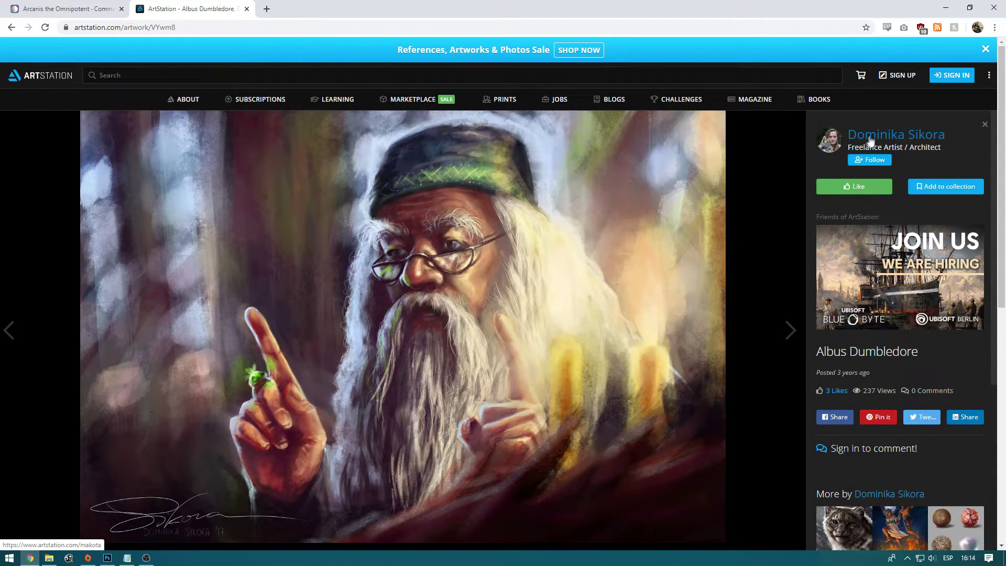
mouse_move(884, 141)
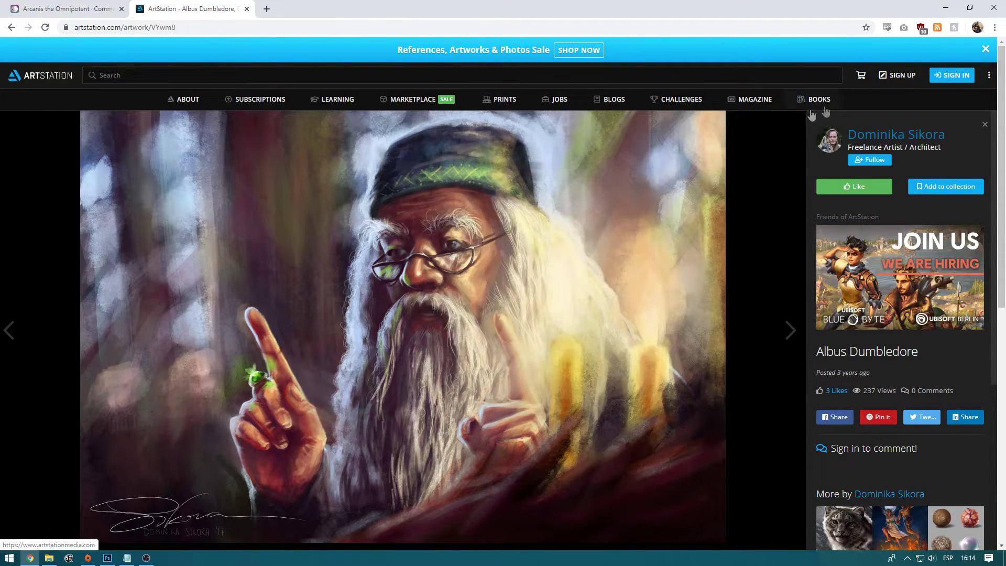
click(393, 508)
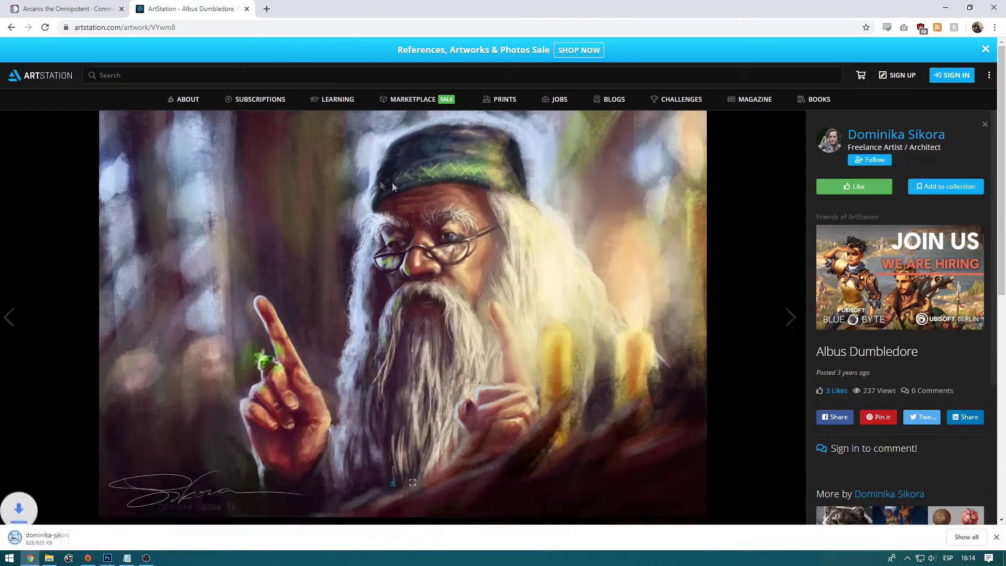
Step: Open the artwork in its own tab and copy the full-size image
right_click(326, 298)
click(347, 303)
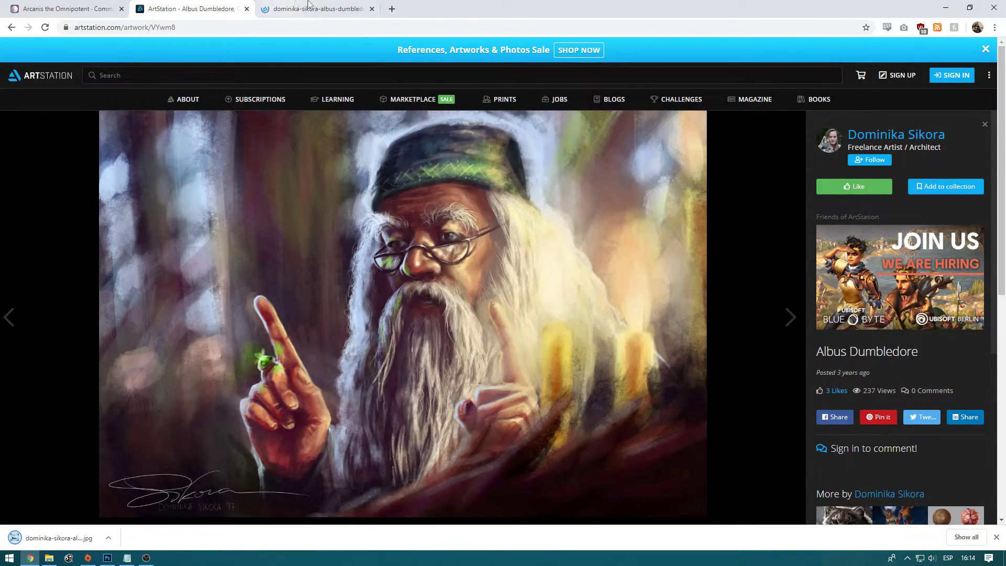
key(ctrl+Tab)
right_click(438, 227)
click(502, 162)
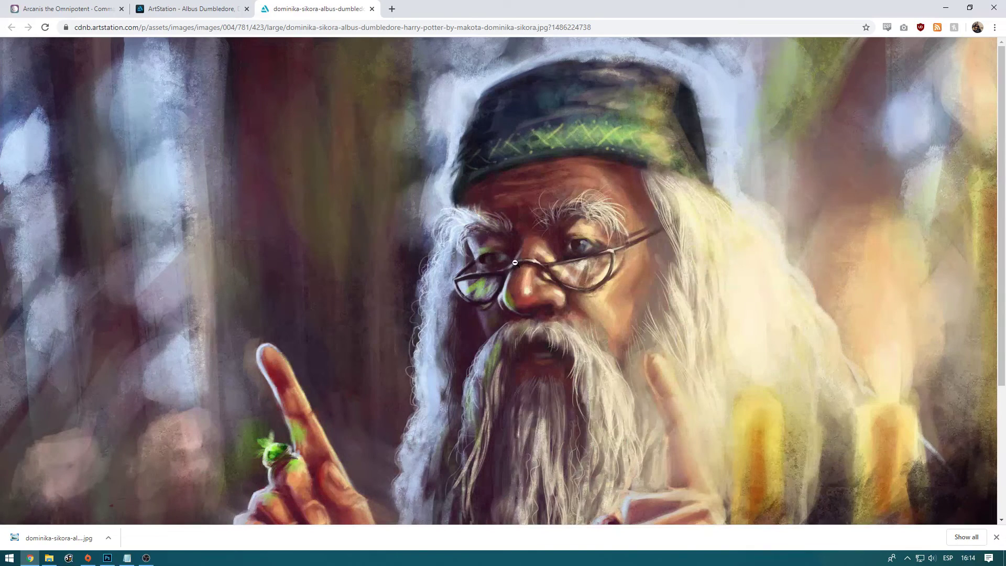
right_click(515, 260)
click(525, 292)
key(alt+Tab)
Step: Paste the artwork above the Full Art Frame layer and enlarge it to about 181%
drag(1001, 392, 1004, 417)
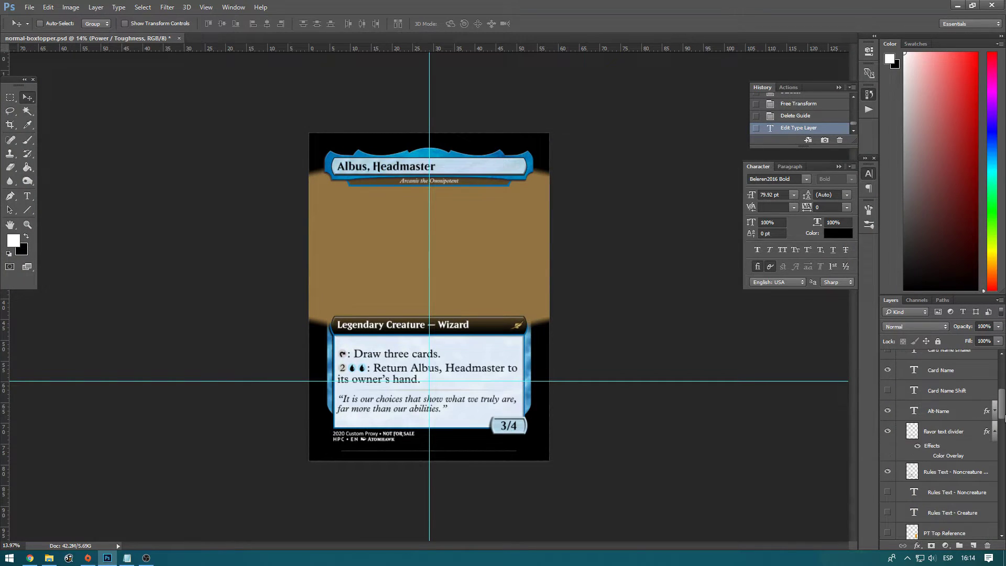
drag(1004, 503, 1002, 519)
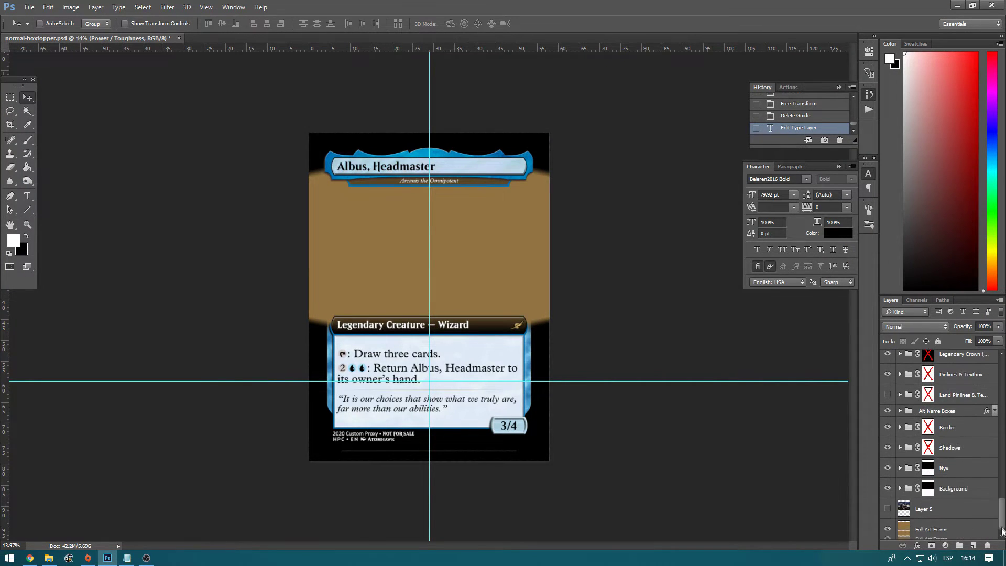
click(934, 525)
key(ctrl+v)
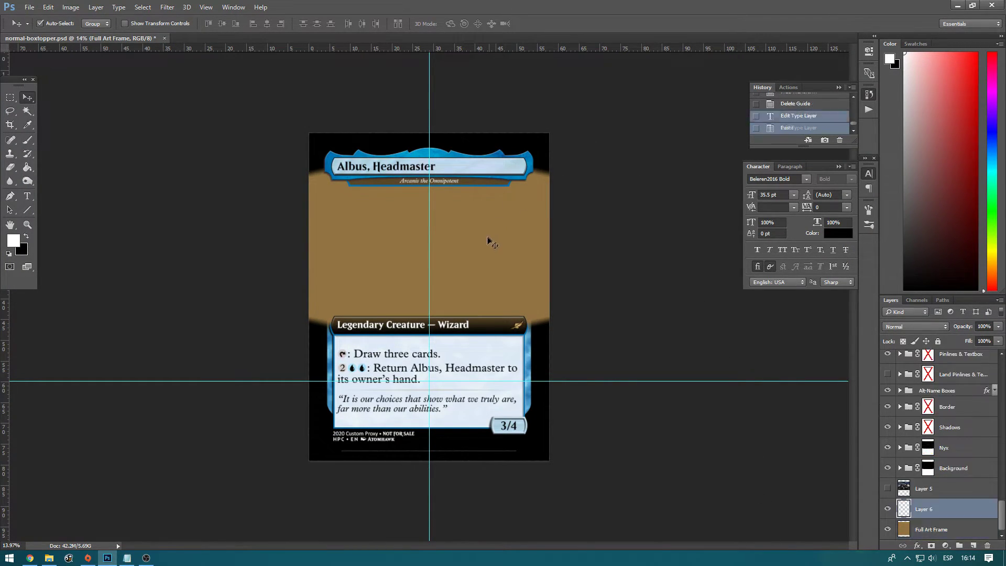
key(ctrl+t)
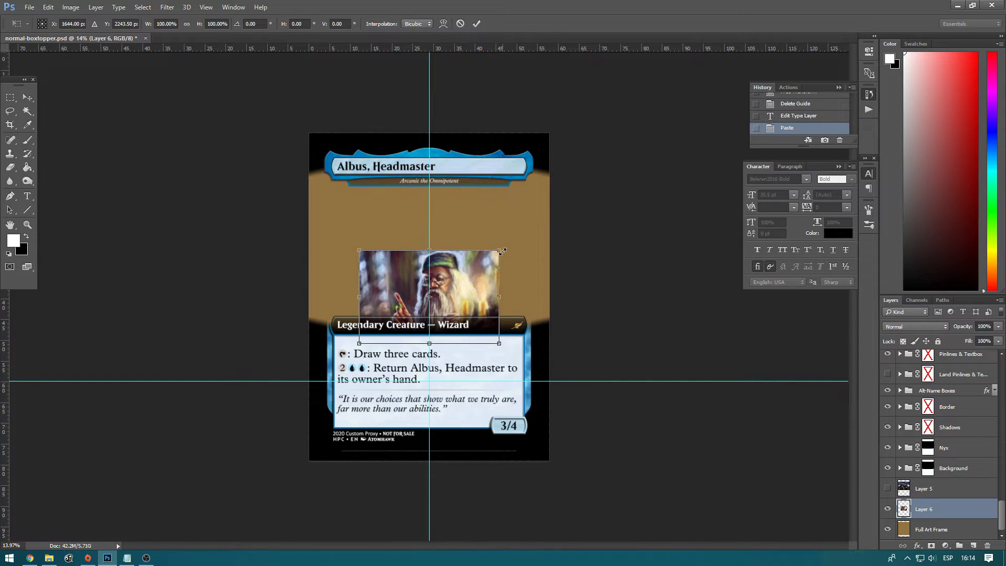
drag(502, 252, 577, 247)
Step: Nudge the artwork upward and enlarge it slightly to cover the art window
key(Up)
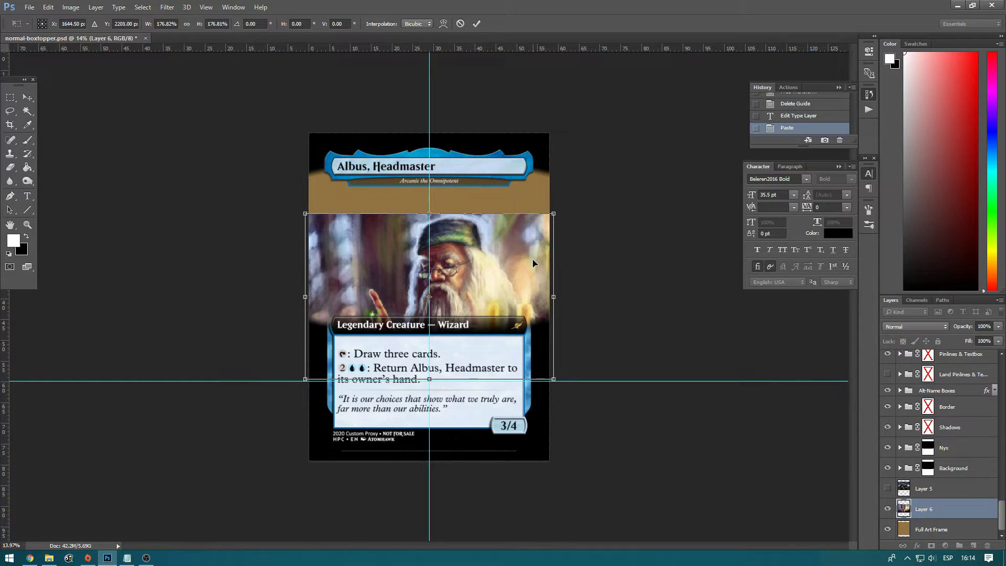
key(Up)
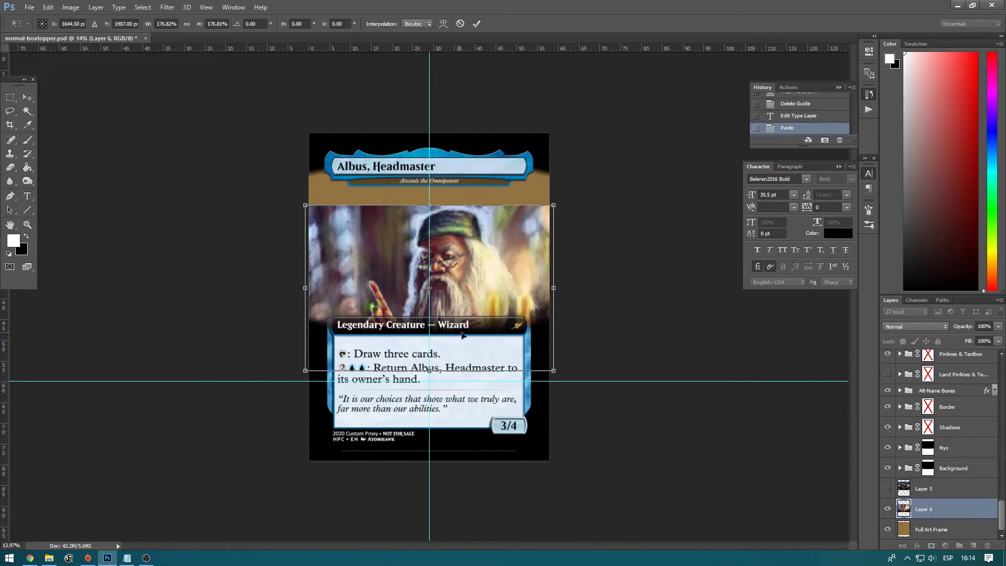
key(shift+Up)
key(shift+Up)
key(shift+Up)
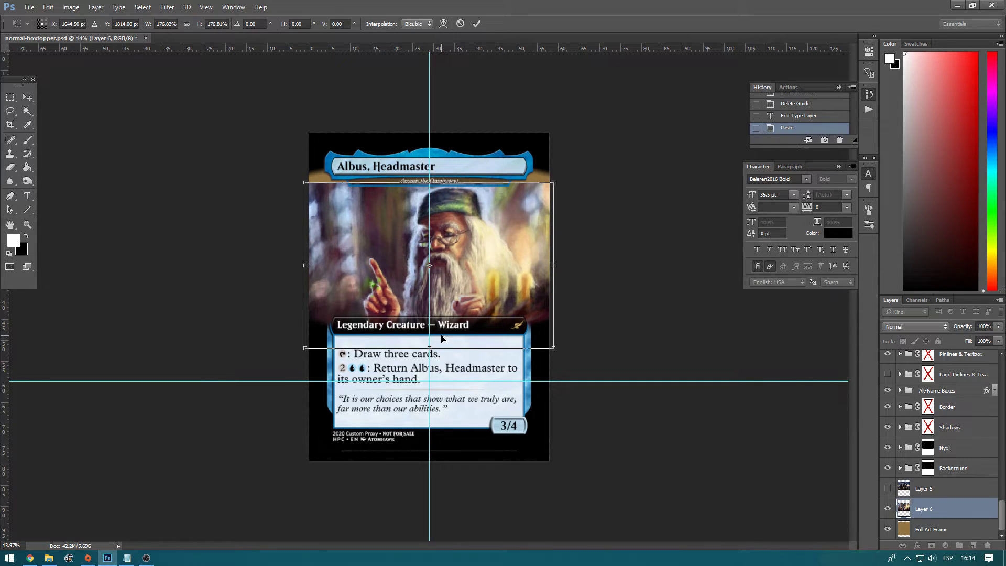
key(shift+Up)
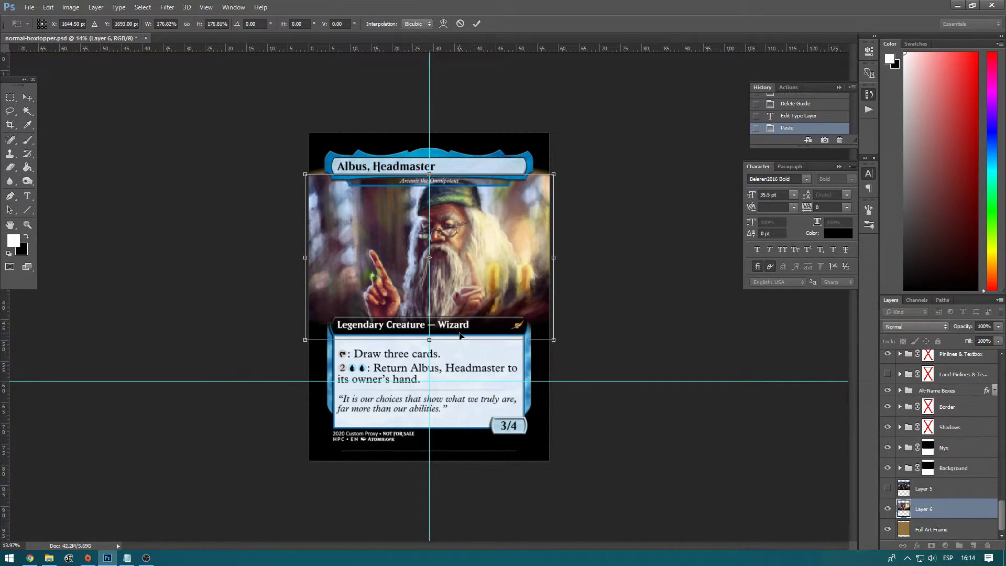
key(shift+Up)
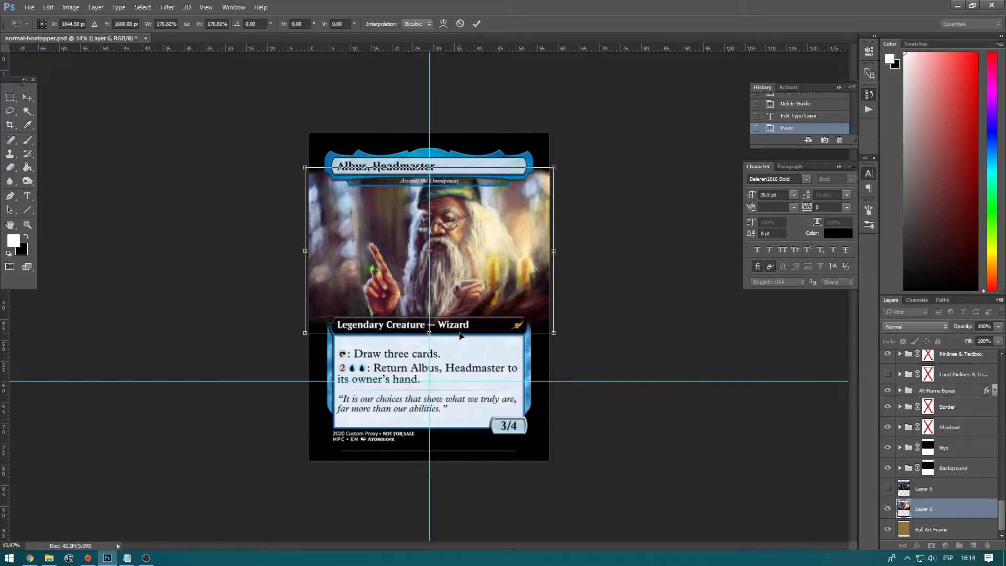
key(Up)
drag(555, 330, 557, 333)
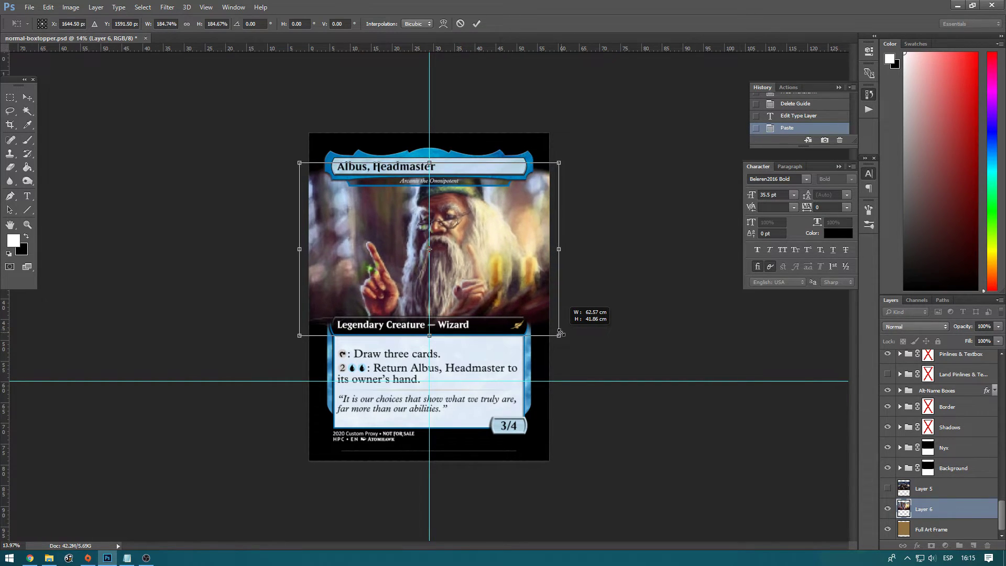
key(Return)
Step: Hide the Full Art Frame layer and toggle the Dumbledore art to check its coverage
click(888, 529)
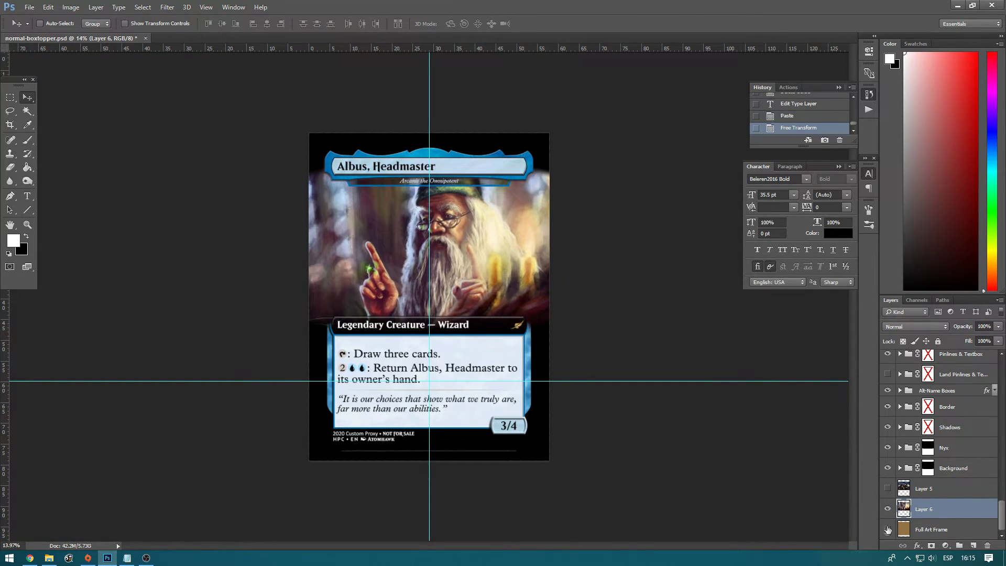
click(888, 509)
click(888, 510)
click(888, 509)
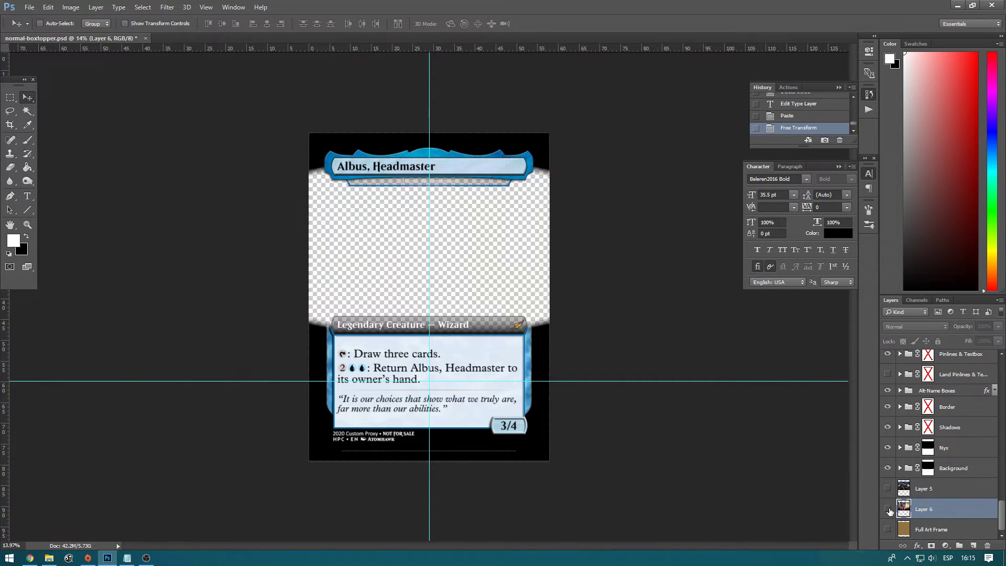
click(888, 509)
click(888, 509)
click(888, 509)
key(t)
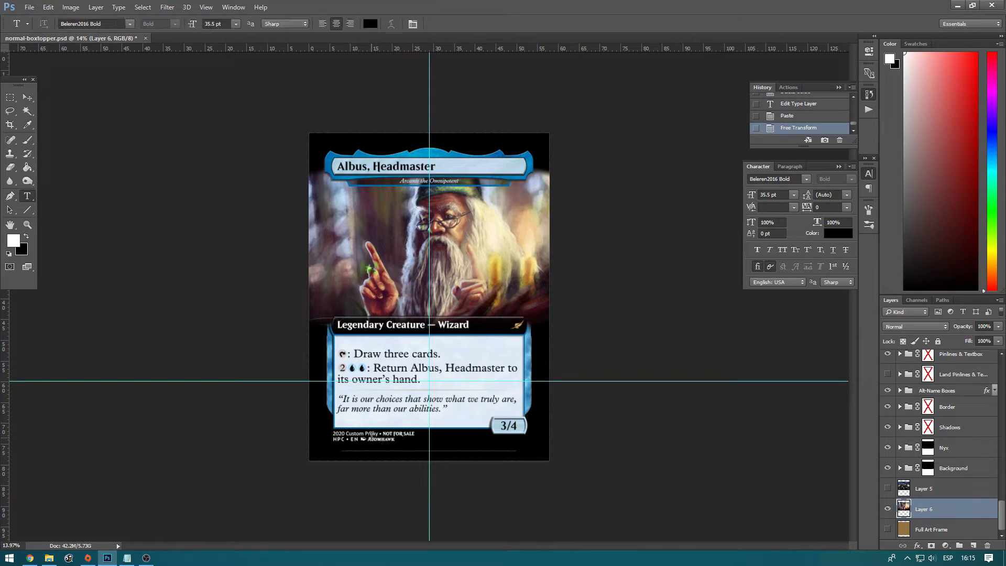
click(372, 439)
Step: Replace the existing artist credit with the painter's name pasted from the clipboard
key(ctrl+a)
key(ctrl+v)
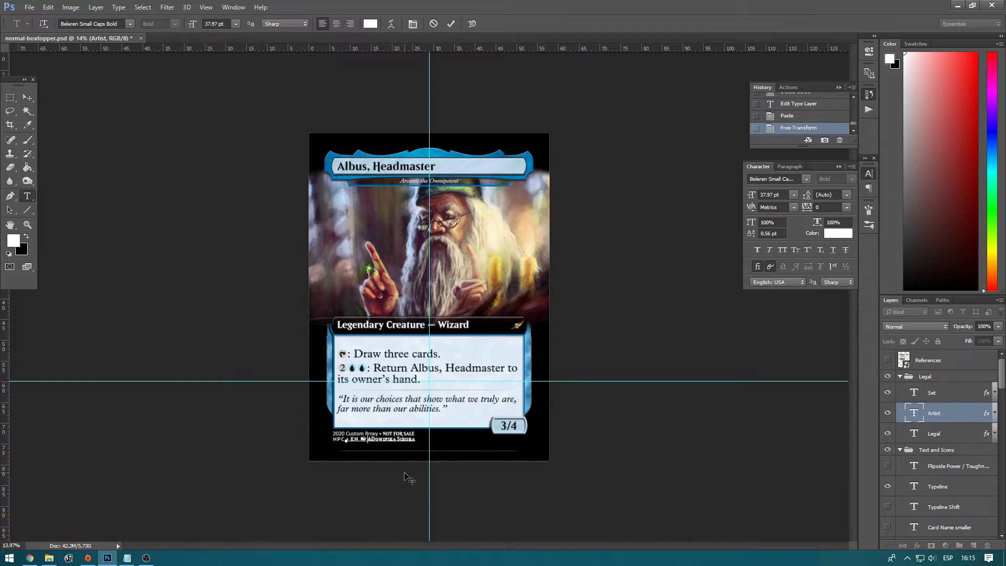
key(ctrl+Return)
key(v)
key(z)
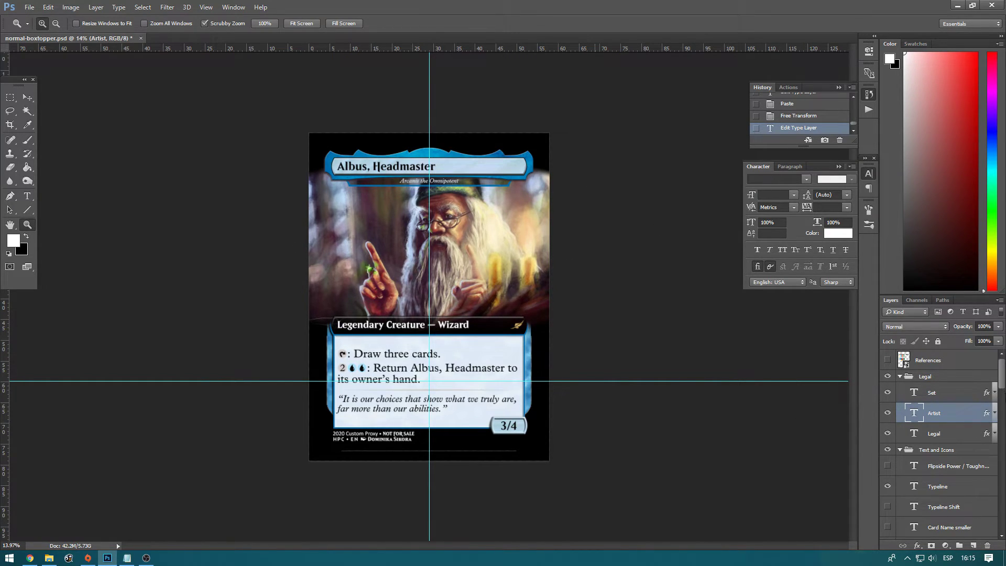
scroll(1003, 397, down, 2)
drag(1004, 397, 1003, 454)
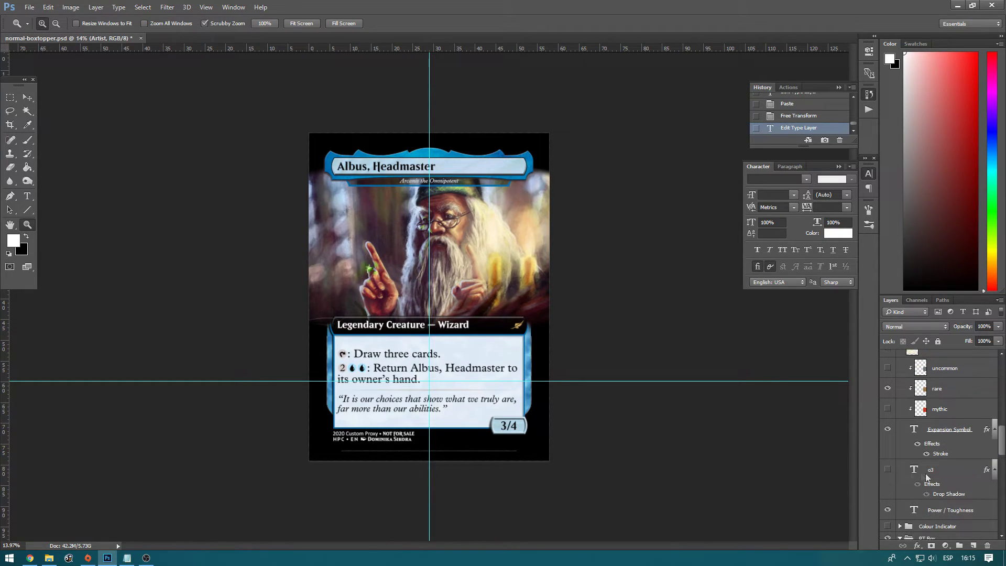
Step: Show the colour reference chart and delete the existing mana cost symbol
click(887, 471)
click(890, 362)
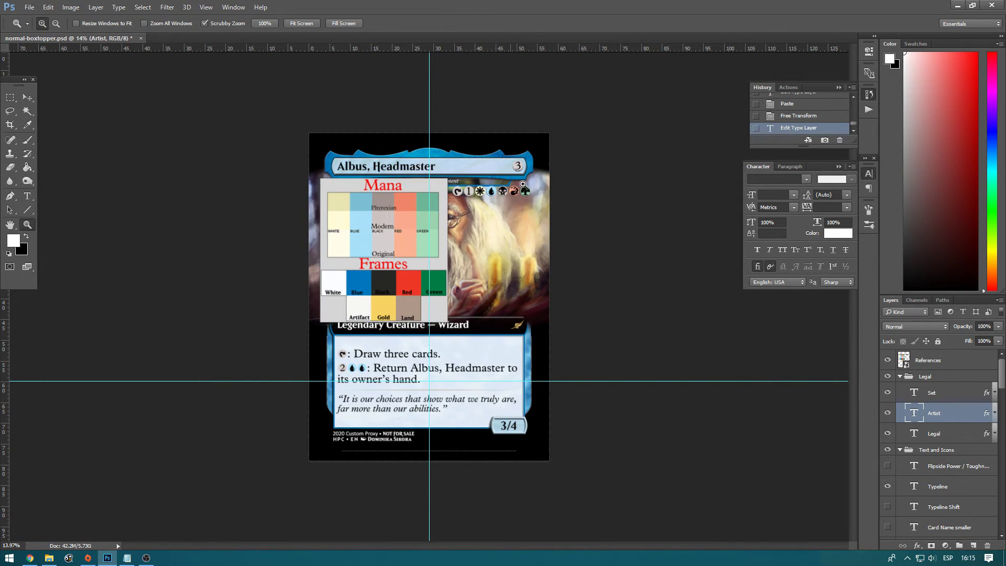
key(t)
click(519, 167)
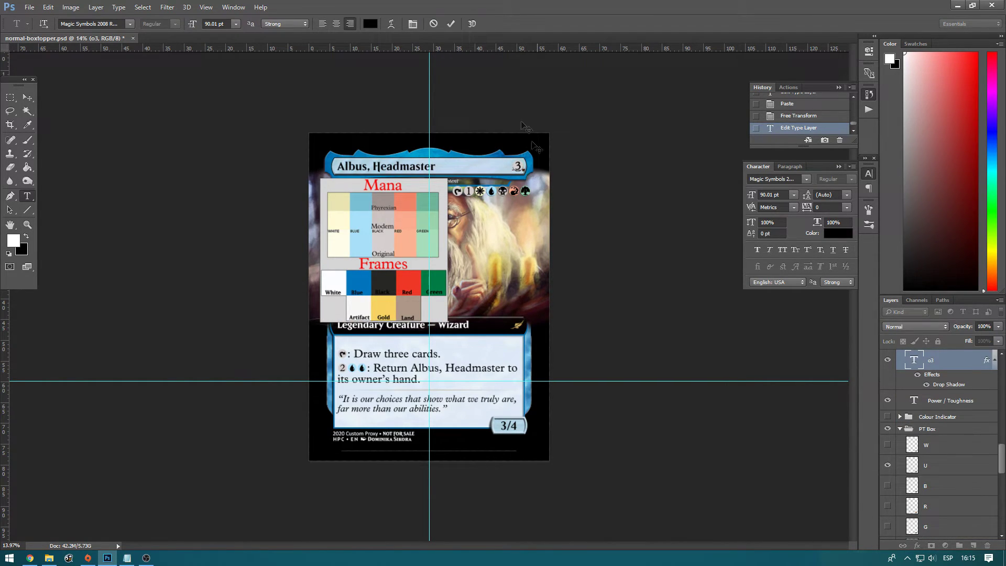
key(BackSpace)
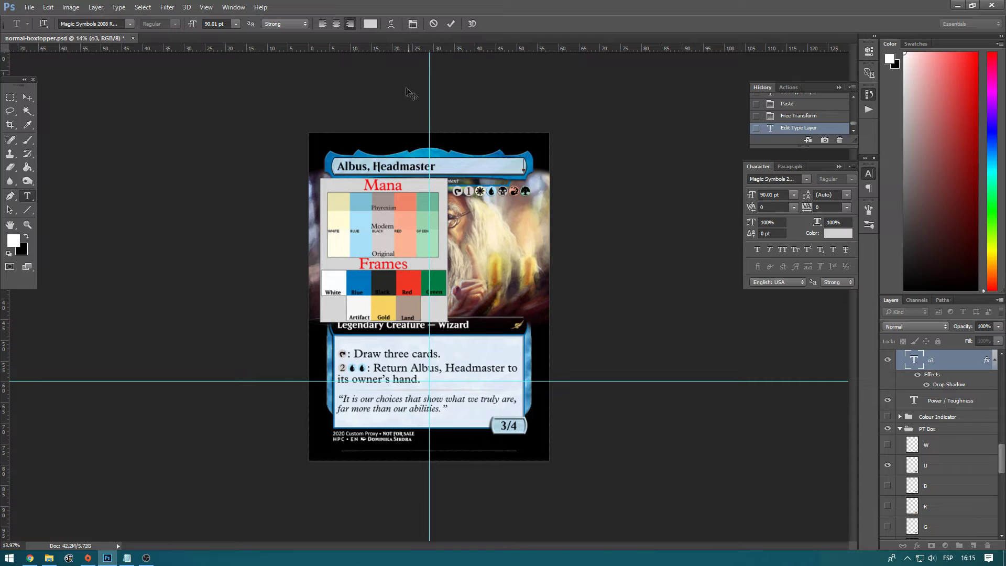
Step: Colour the mana cost text black (#000000) and zoom in on the title bar
click(371, 23)
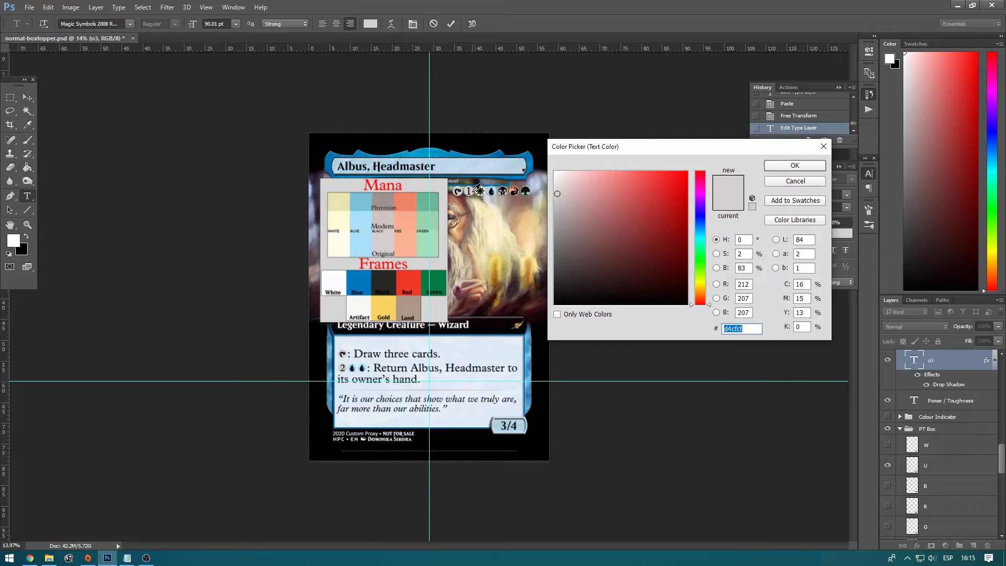
text(d5cfcf)
click(796, 165)
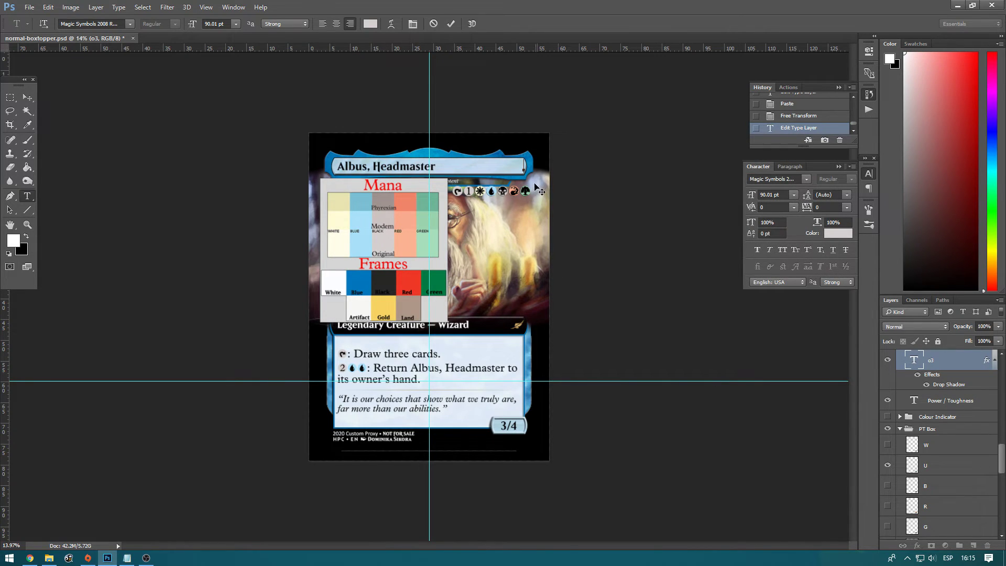
click(374, 22)
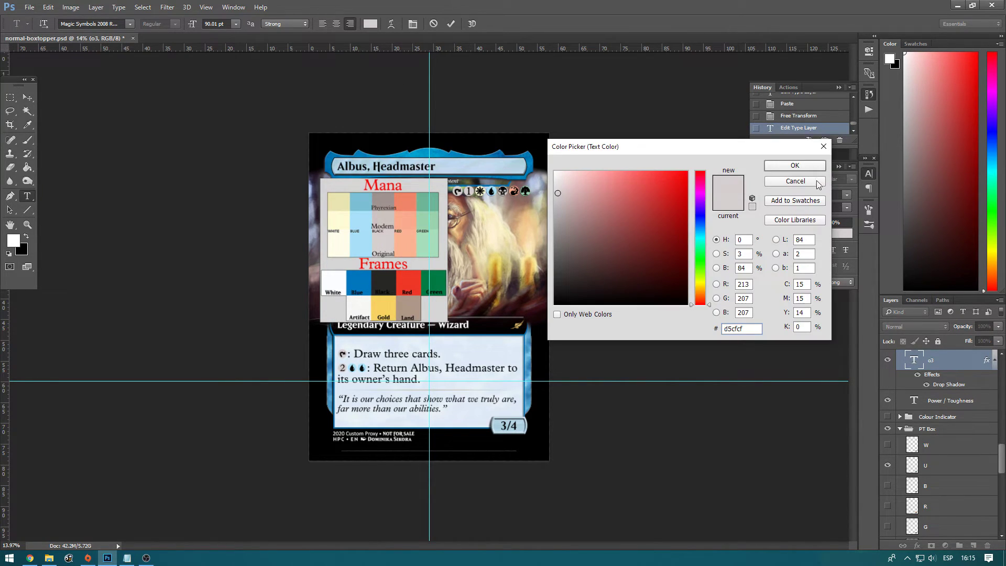
key(Return)
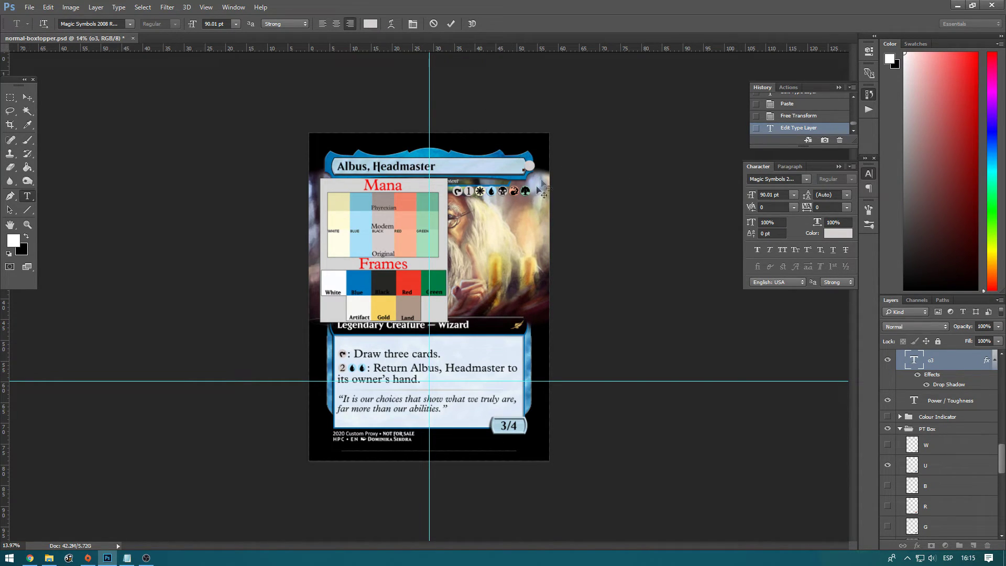
click(371, 24)
click(688, 304)
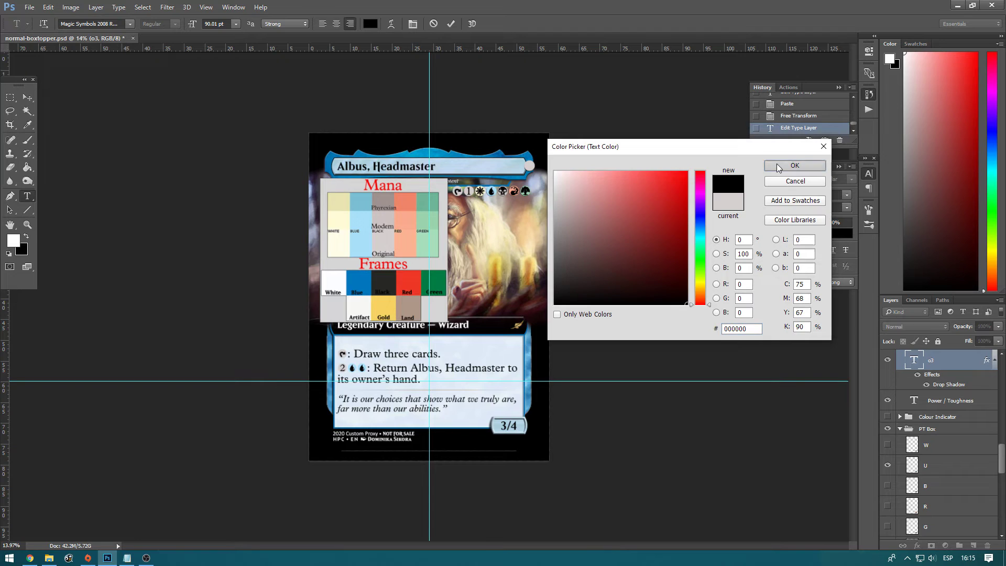
click(795, 166)
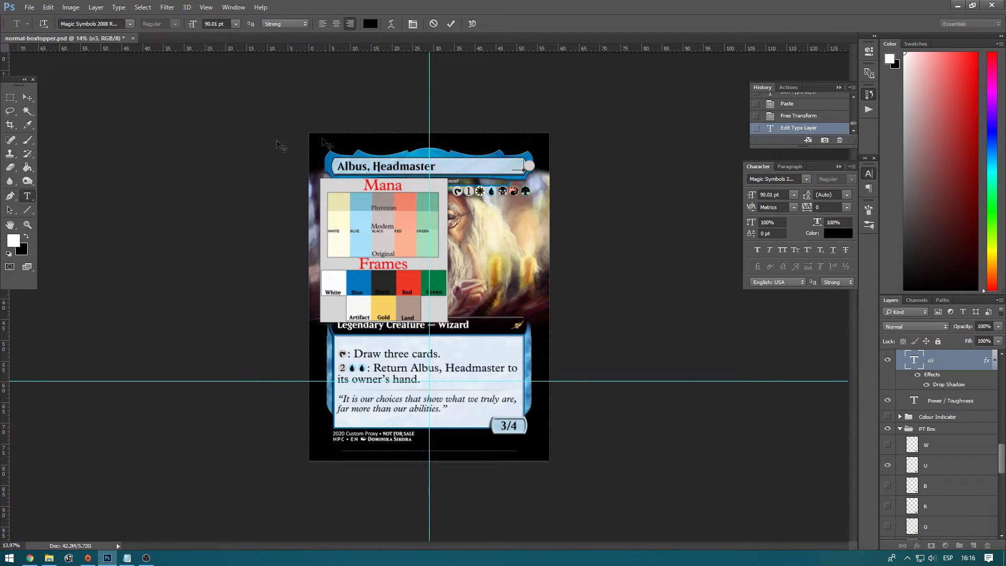
click(28, 225)
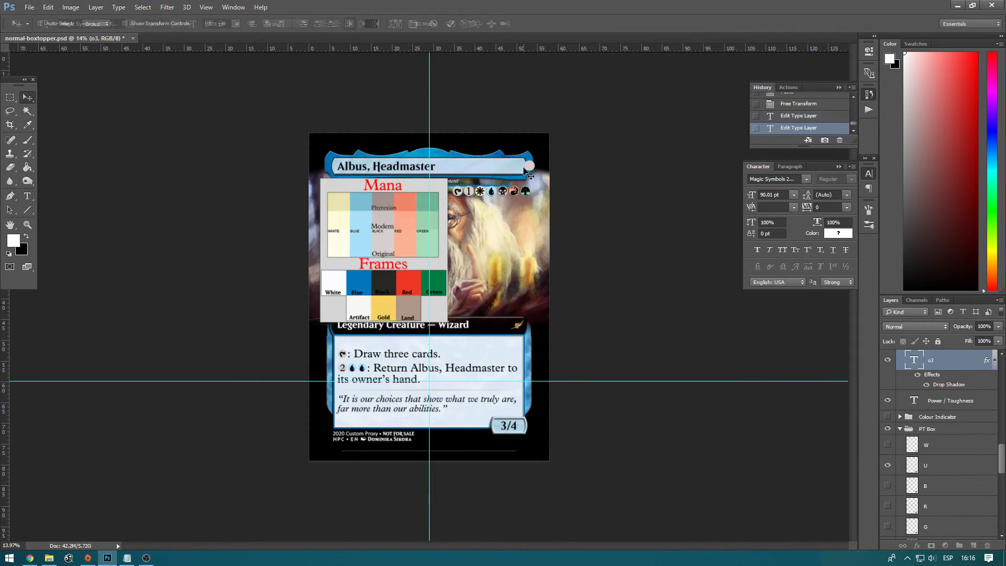
drag(503, 200, 545, 139)
Step: Edit the mana cost text, trying the reference light blue before settling on black
key(t)
click(544, 120)
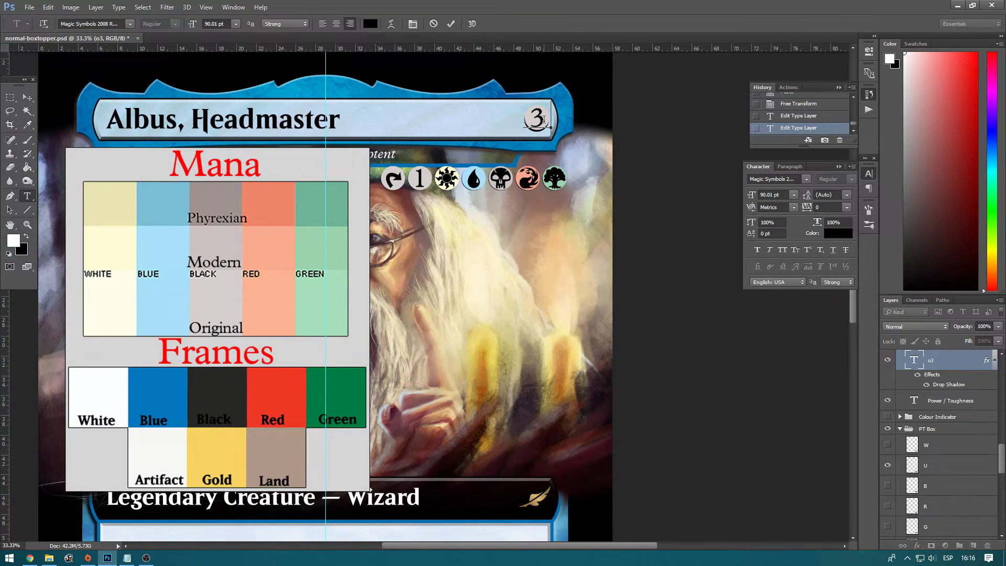
click(370, 24)
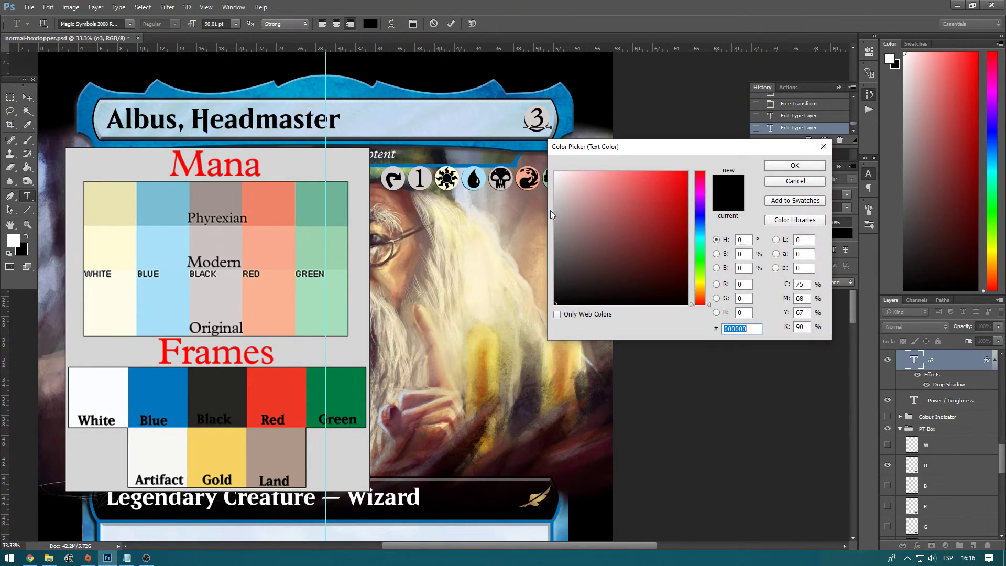
click(167, 246)
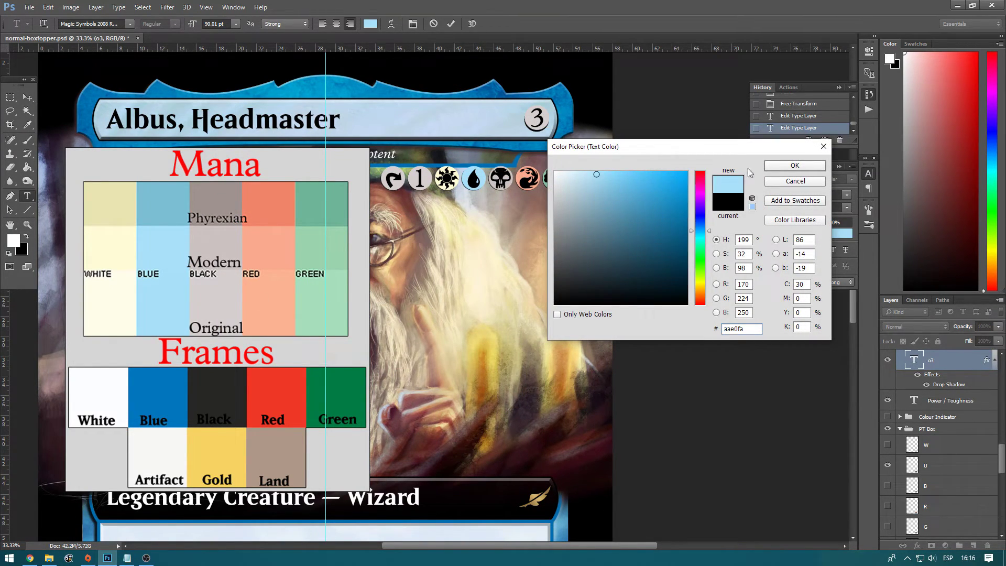
click(788, 167)
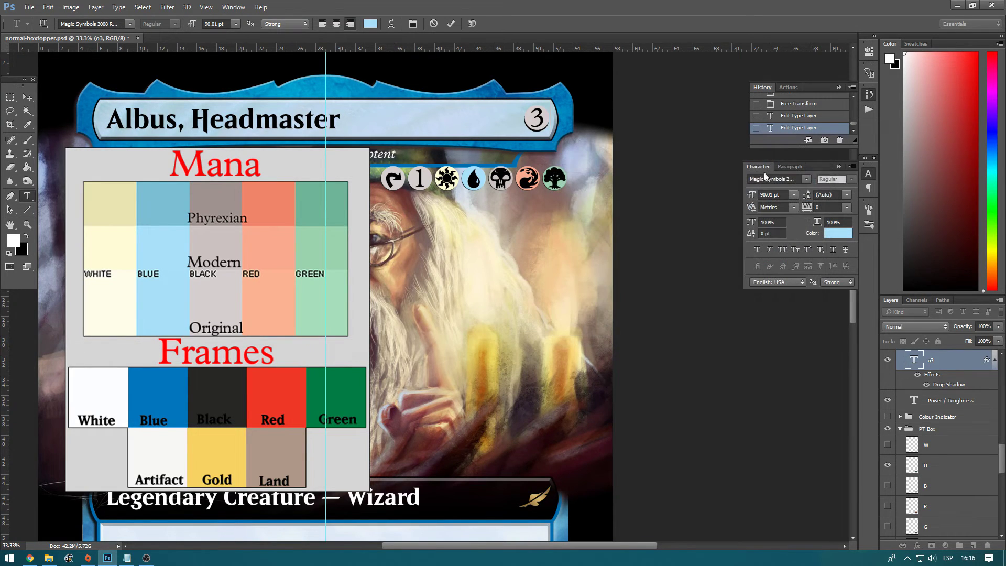
click(371, 25)
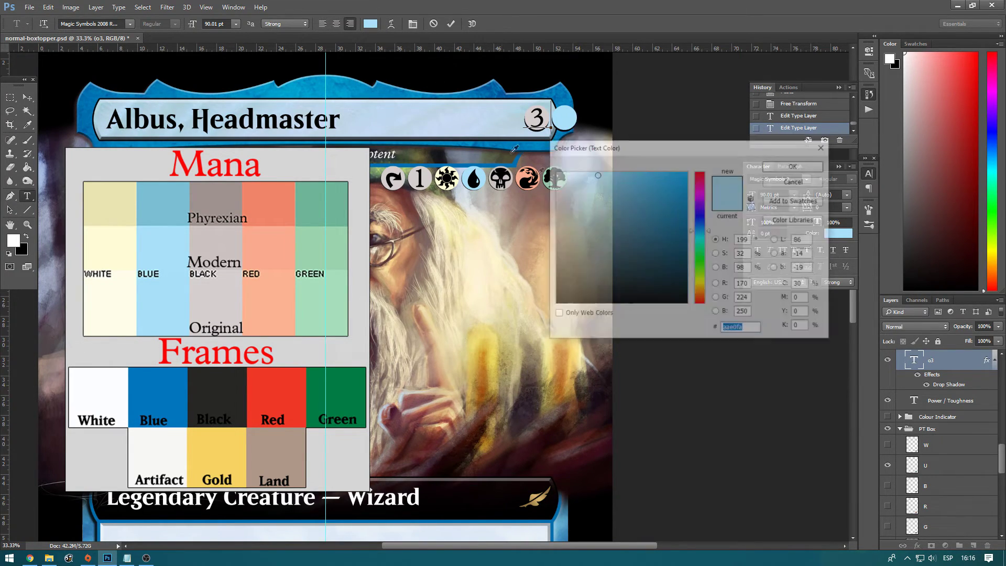
click(566, 335)
click(794, 168)
Step: Add three blue mana drops after the 3, commit, and hide the reference sheet
text(u)
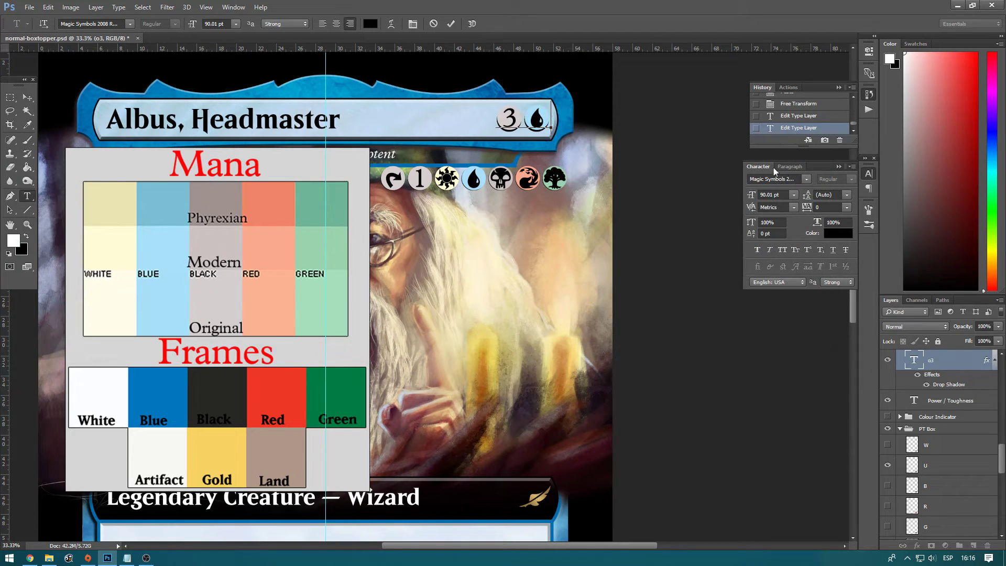
key(shift+Left)
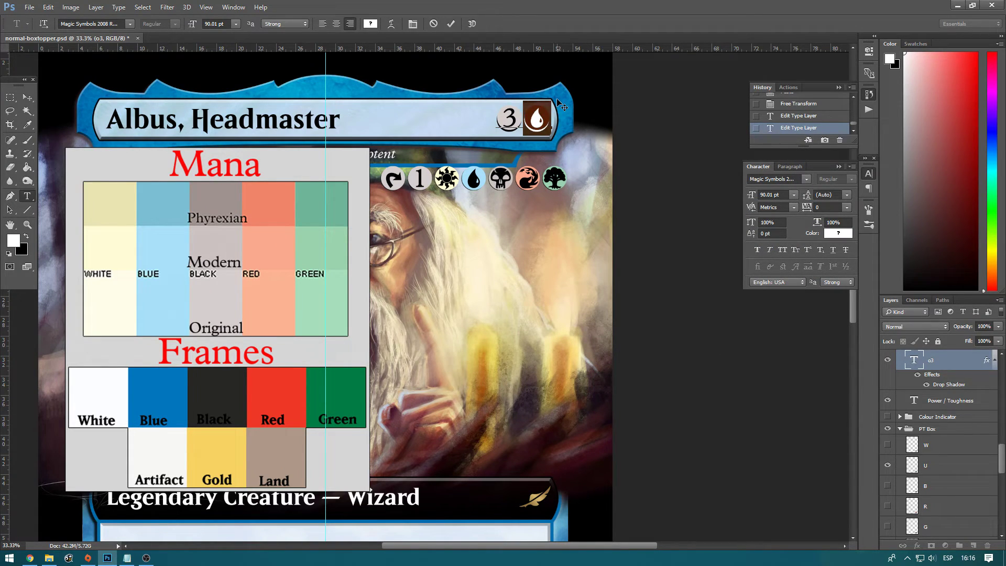
key(Right)
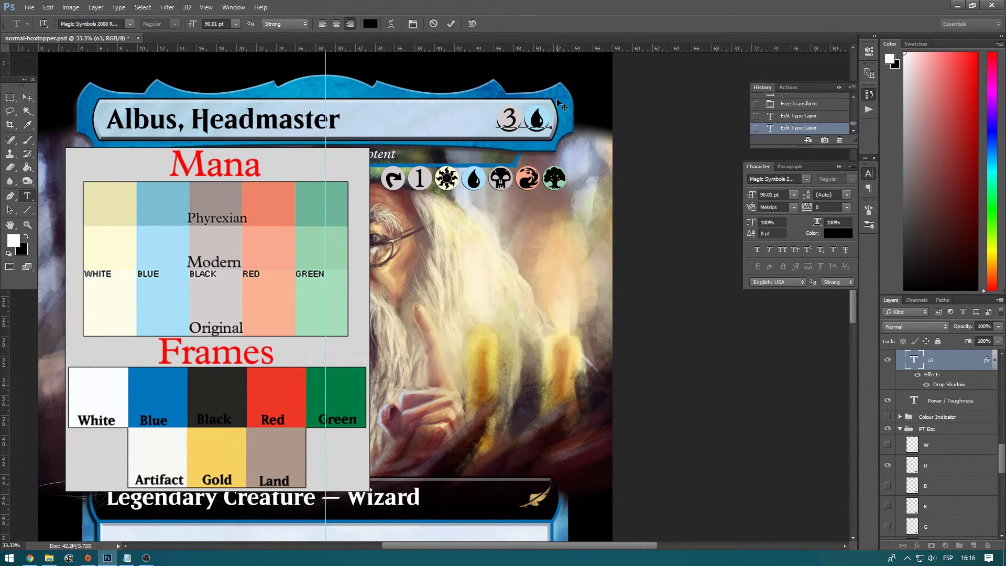
key(ctrl+v)
key(ctrl+v)
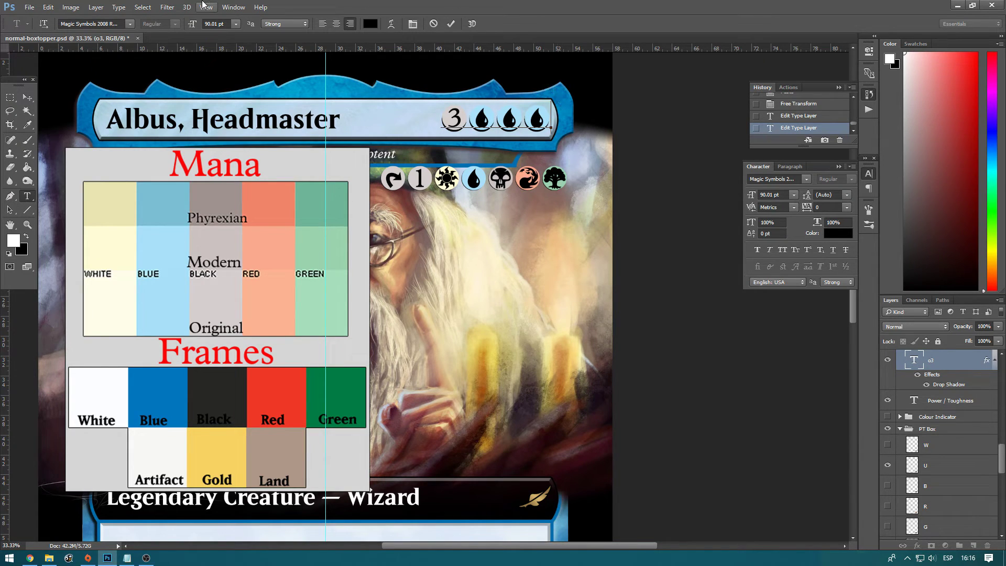
click(28, 97)
scroll(914, 380, up, 8)
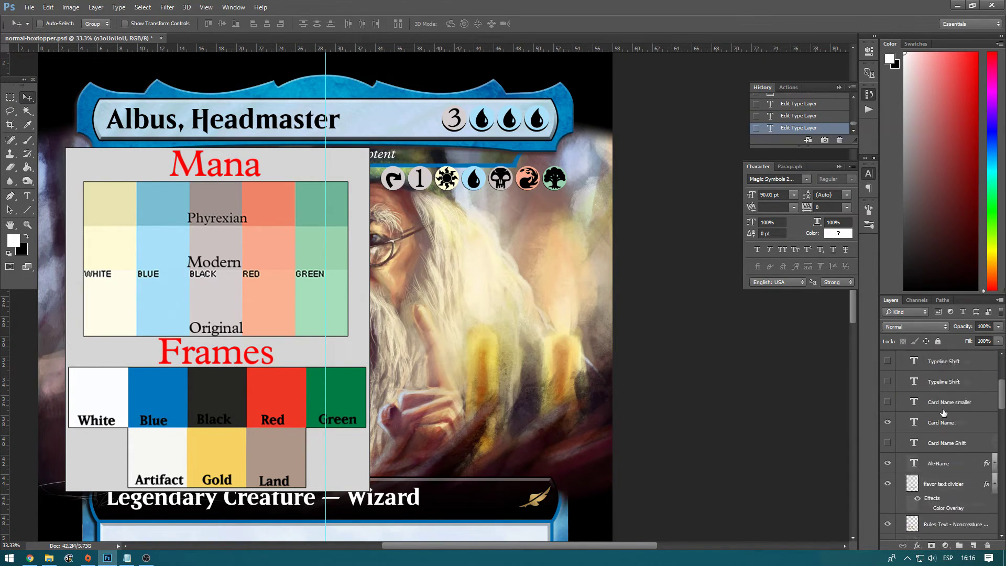
click(887, 360)
Step: Zoom out to the whole card and hide the rare and mythic expansion symbols
key(z)
drag(434, 238, 413, 260)
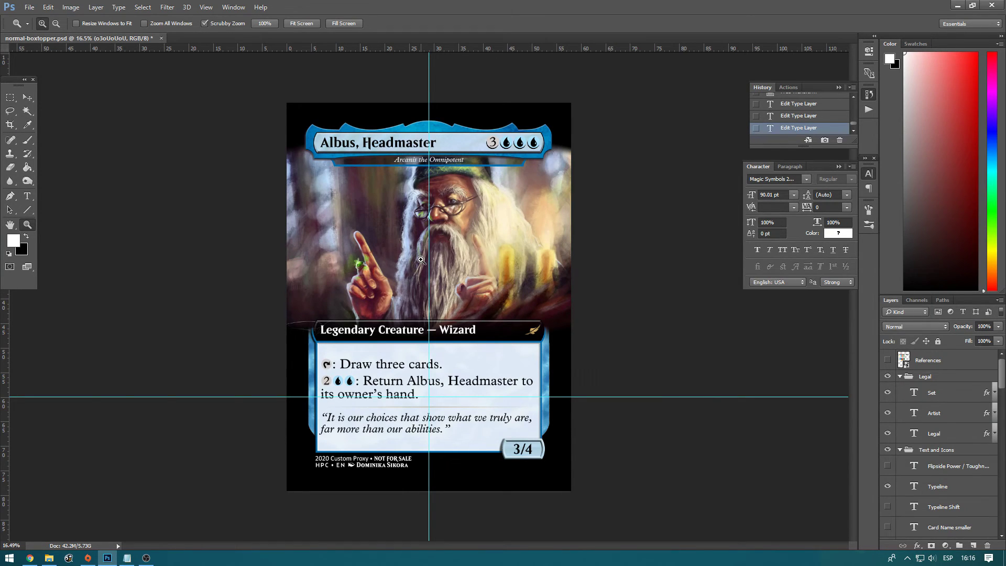
scroll(935, 452, down, 5)
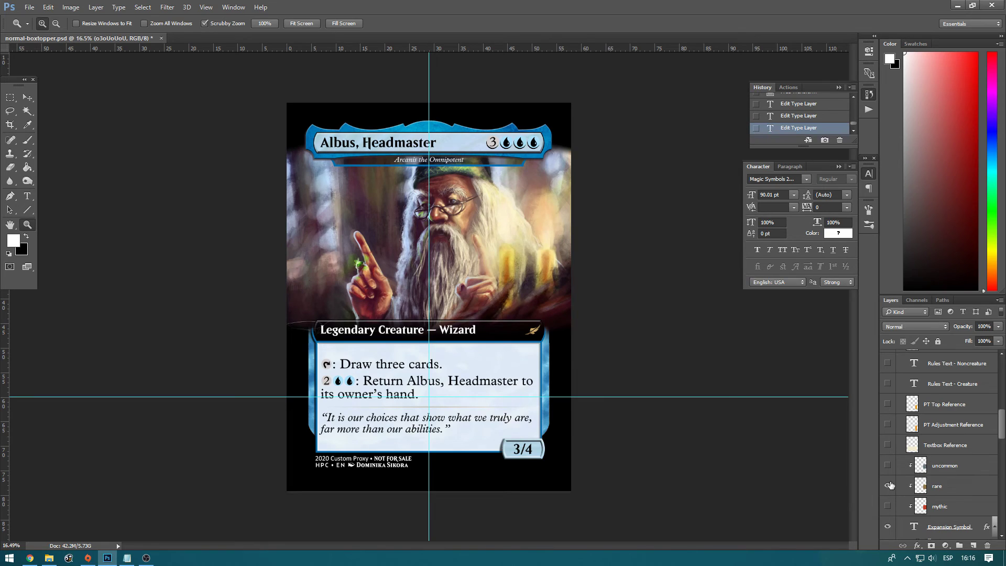
click(888, 486)
click(888, 505)
click(888, 504)
scroll(939, 503, down, 2)
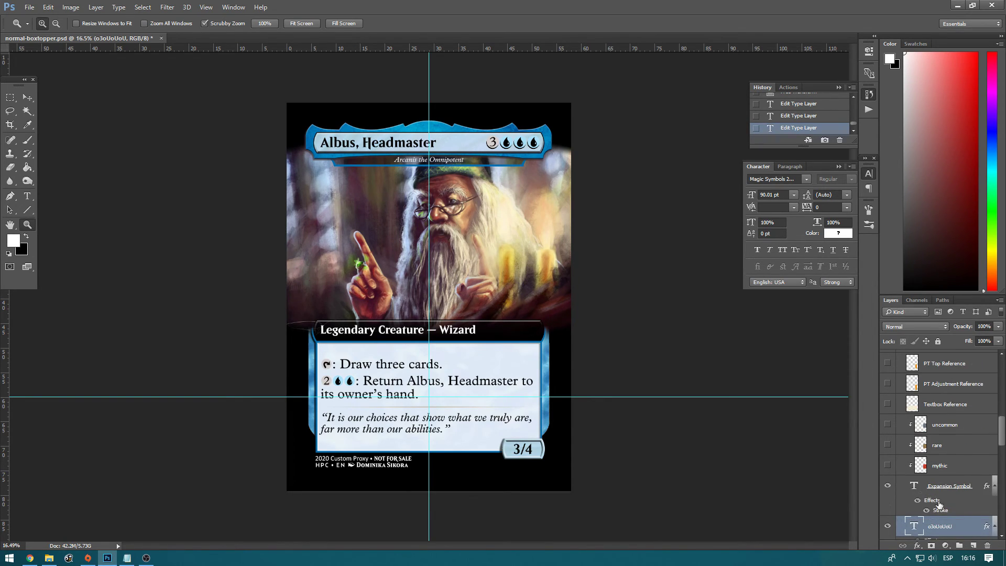
Step: Select the Expansion Symbol layer and review its stroke colour settings
click(942, 511)
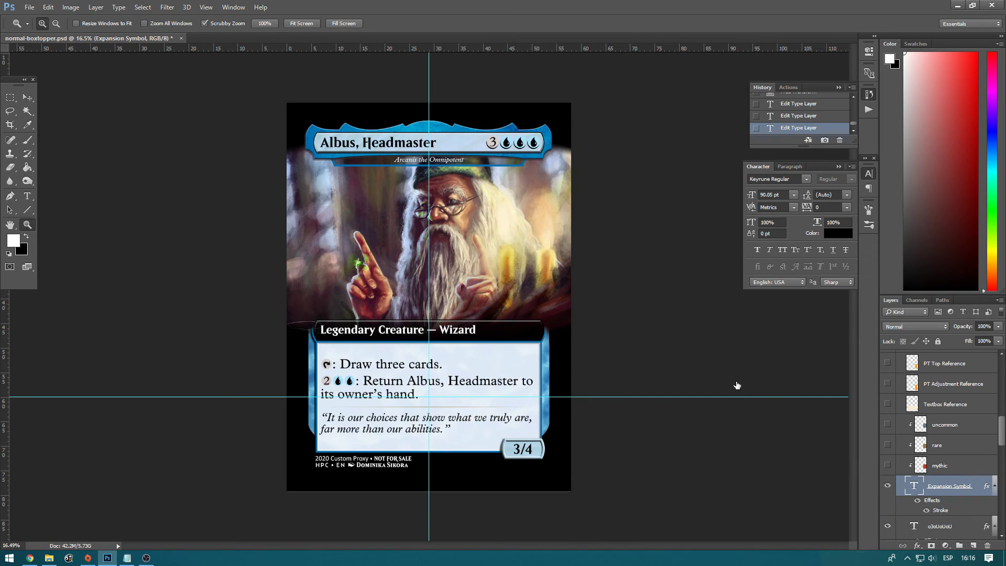
click(468, 218)
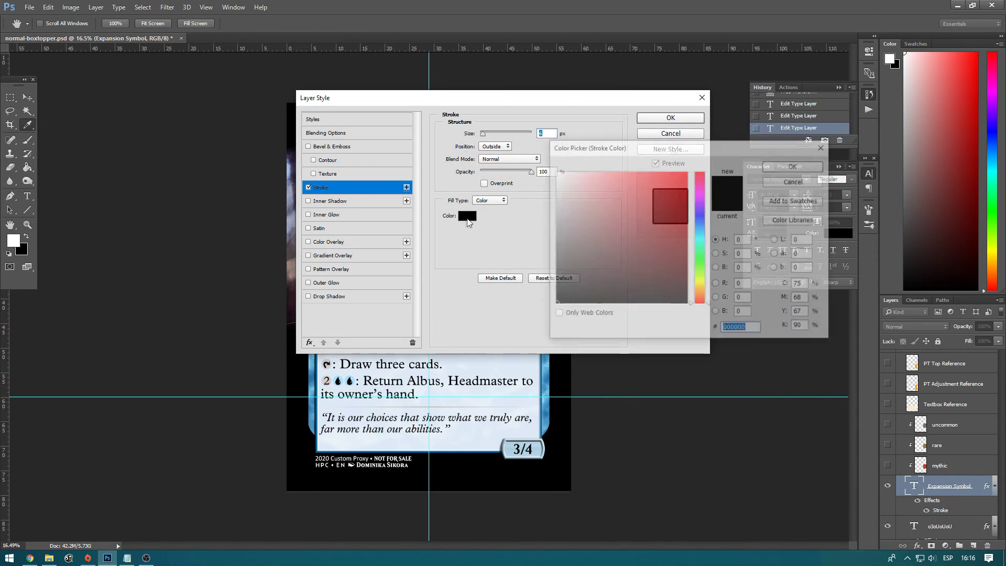
click(793, 167)
click(642, 118)
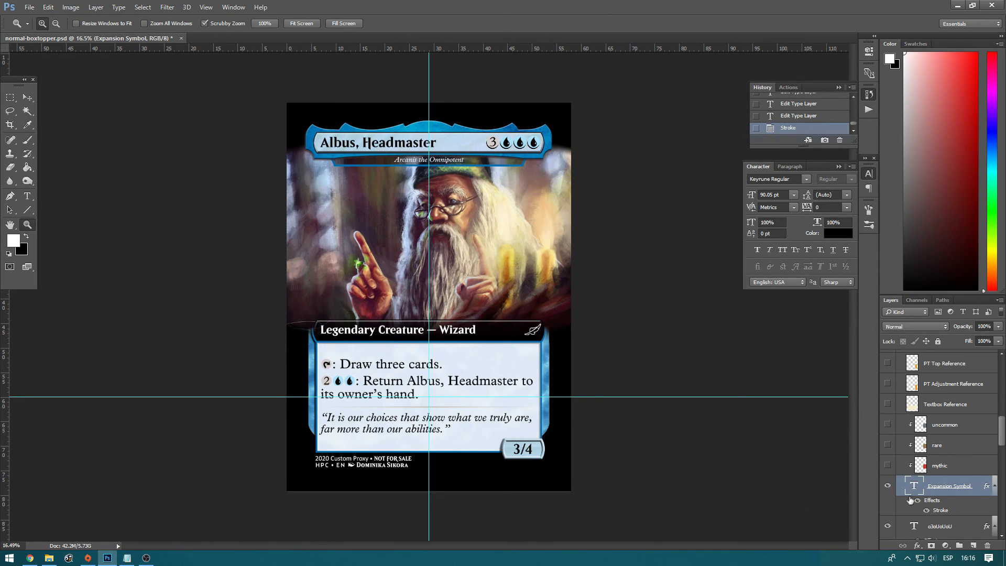
Step: Set the expansion symbol's stroke to black #000000 and show the rare symbol
double_click(941, 511)
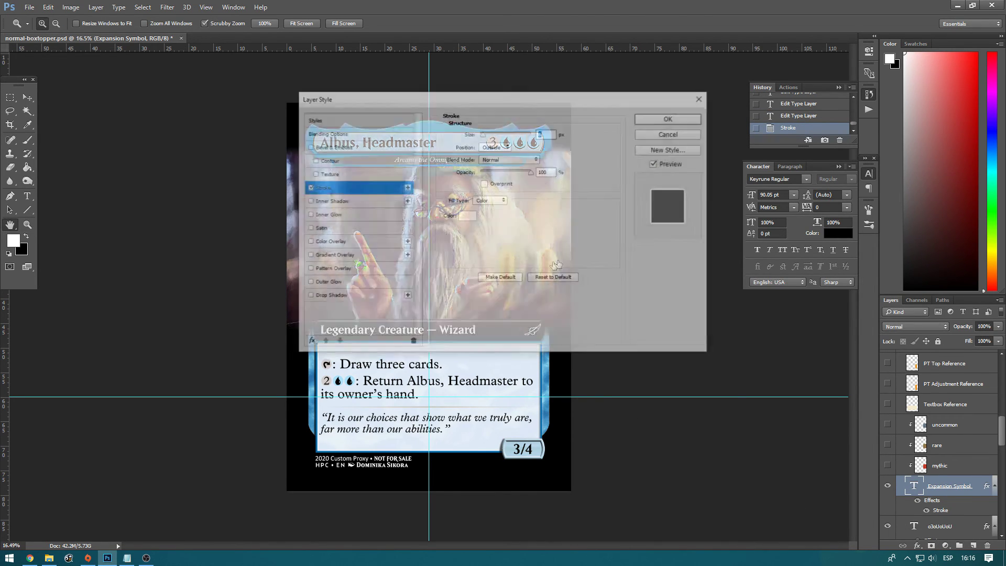
click(467, 216)
text(000000)
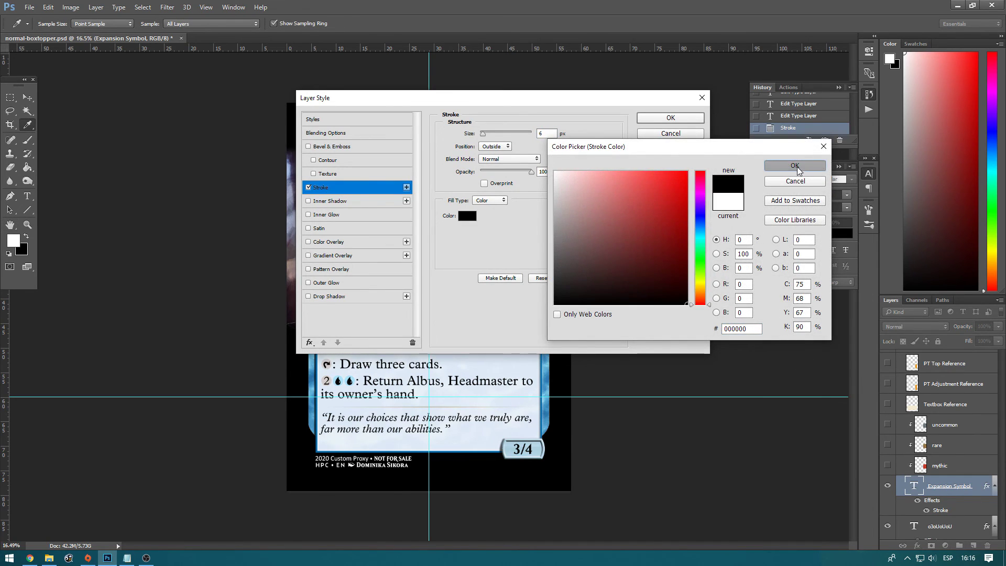
click(794, 166)
click(671, 118)
click(888, 445)
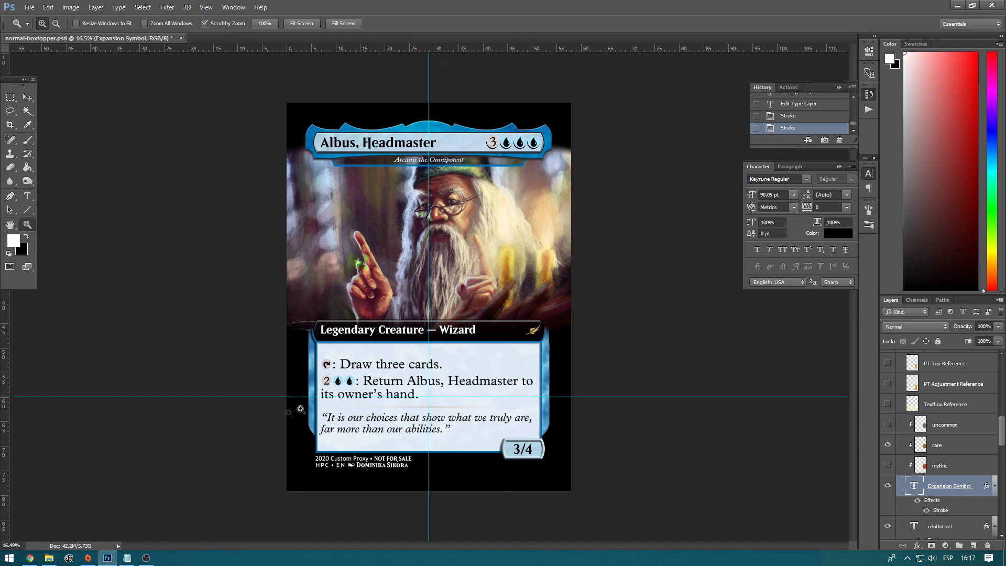
mouse_move(148, 562)
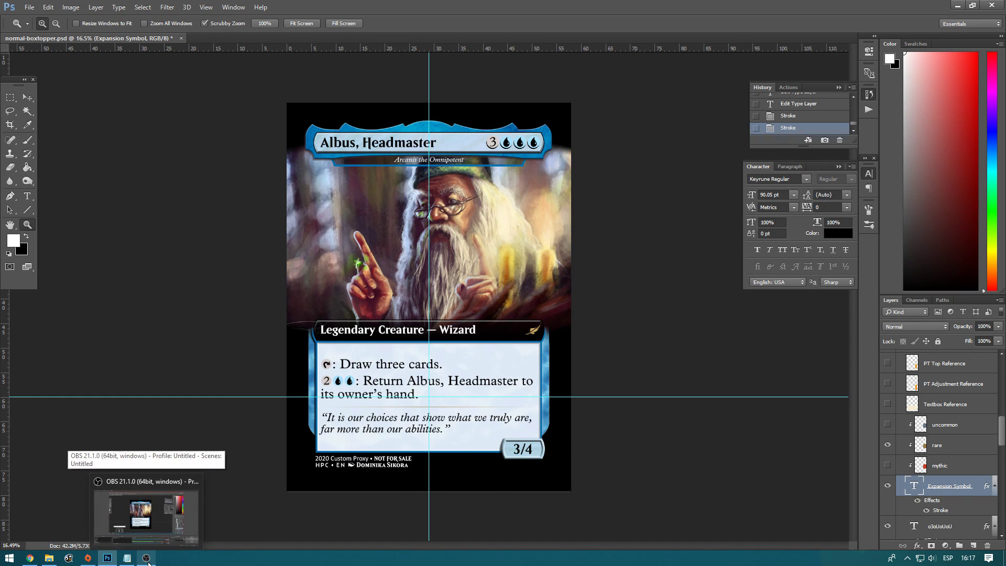